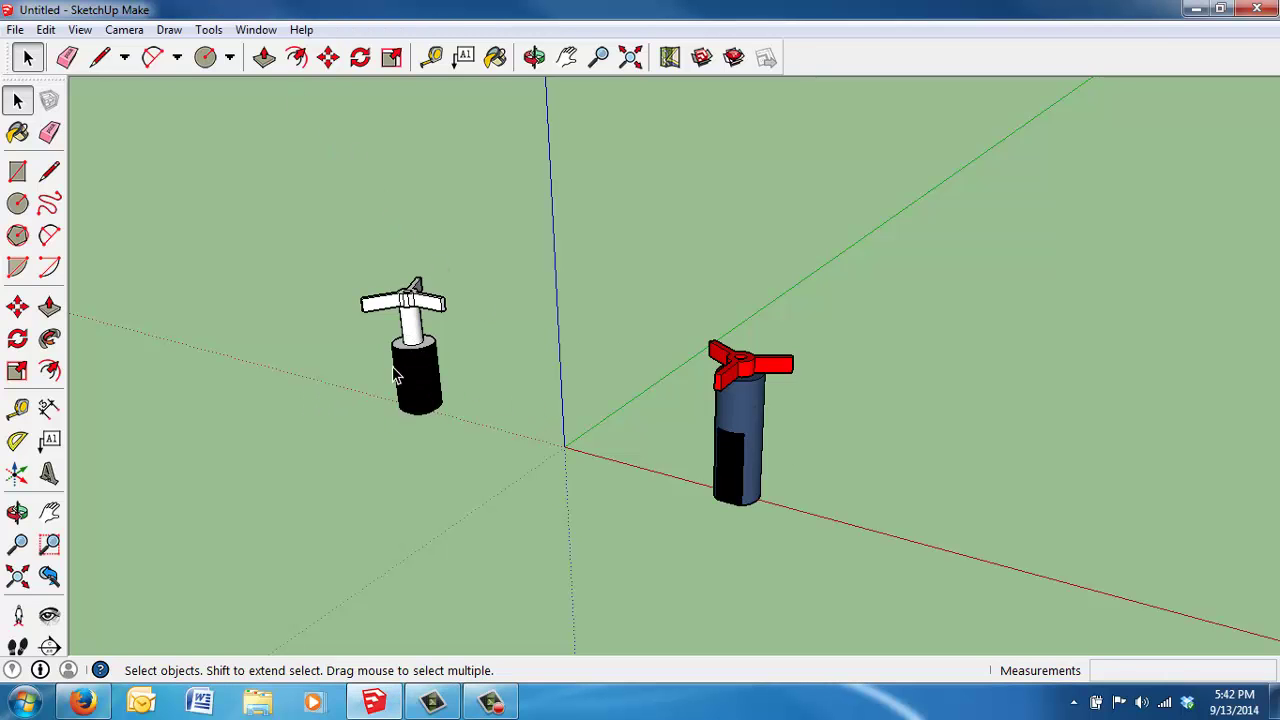
Examine the black-and-white and blue-and-red reference models from several angles, including the underside of the blue cylinder
scroll(375, 330, "up", 3)
scroll(360, 310, "up", 1)
middle_click_drag(354, 306, 329, 364)
scroll(329, 364, "up", 1)
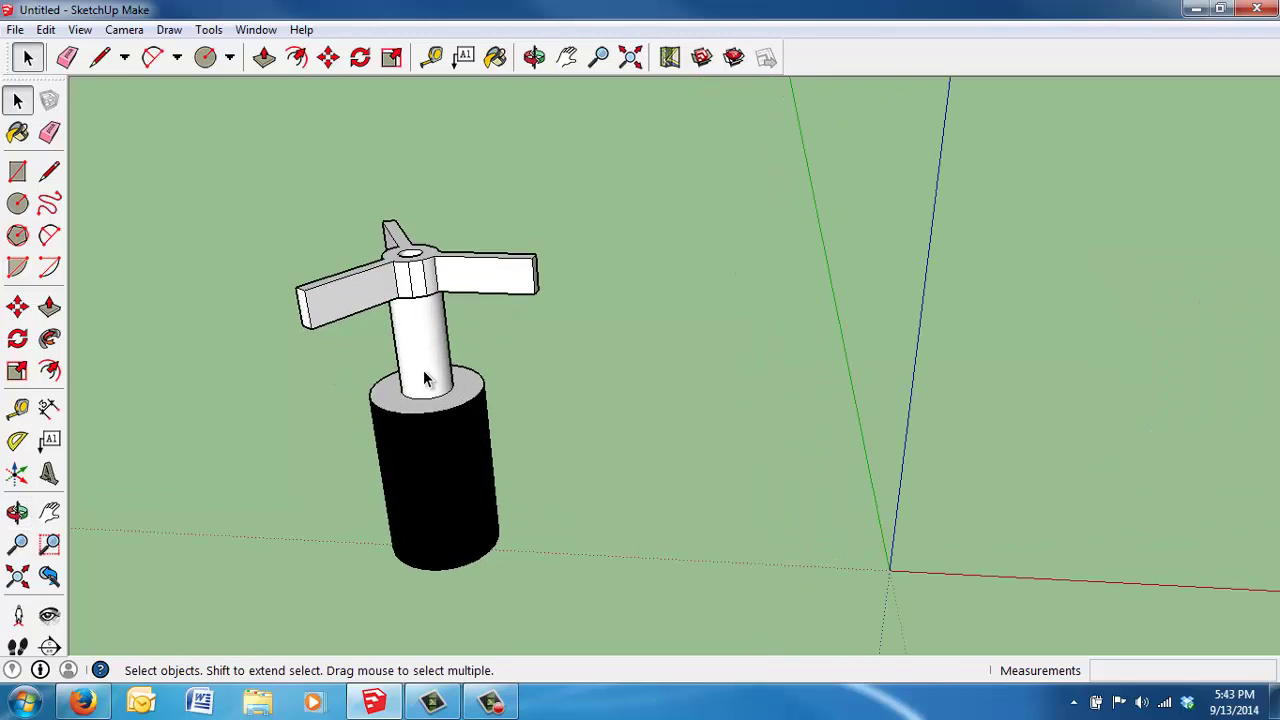
scroll(491, 380, "down", 3)
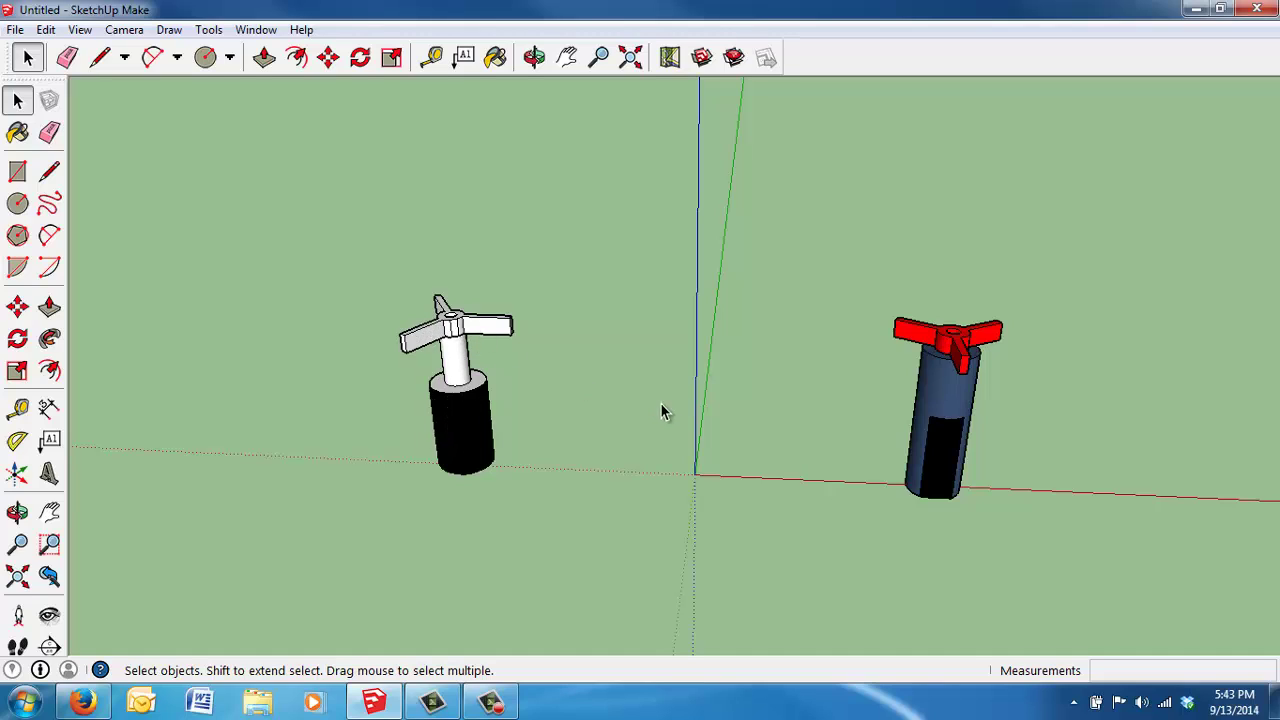
middle_click_drag(490, 403, 604, 395)
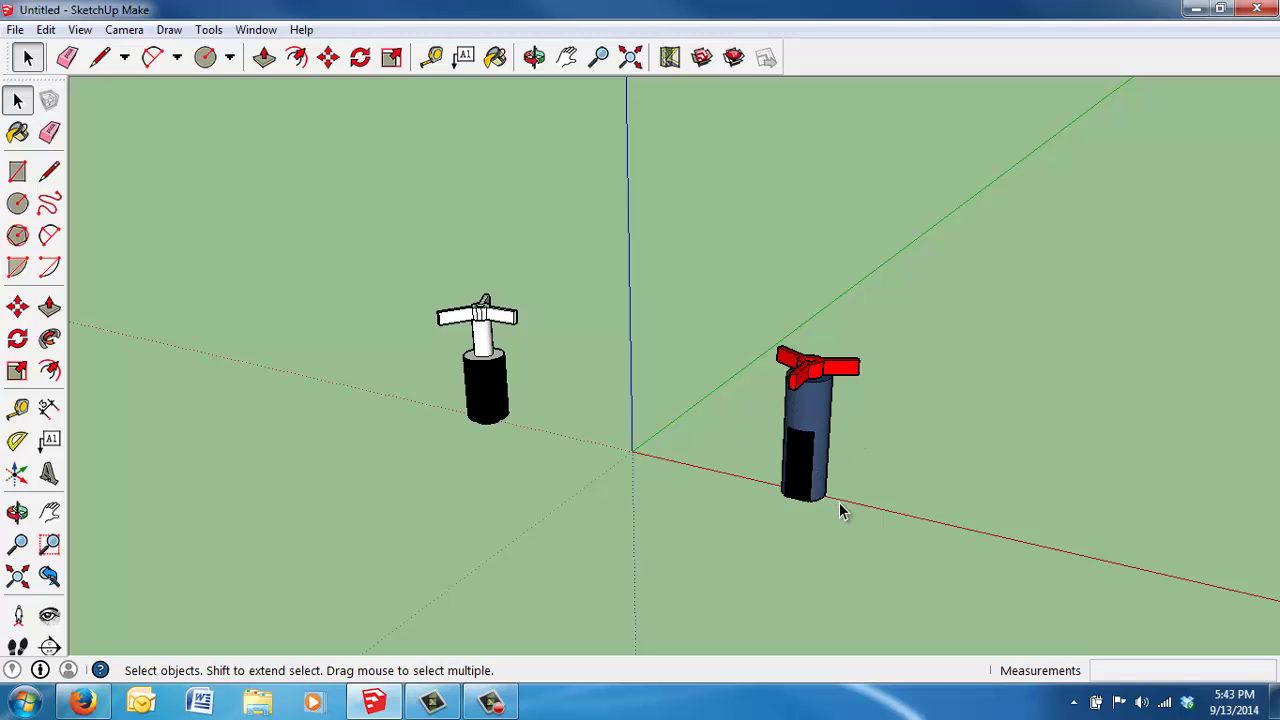
middle_click_drag(837, 509, 800, 180)
scroll(840, 394, "up", 5)
middle_click_drag(757, 380, 752, 308)
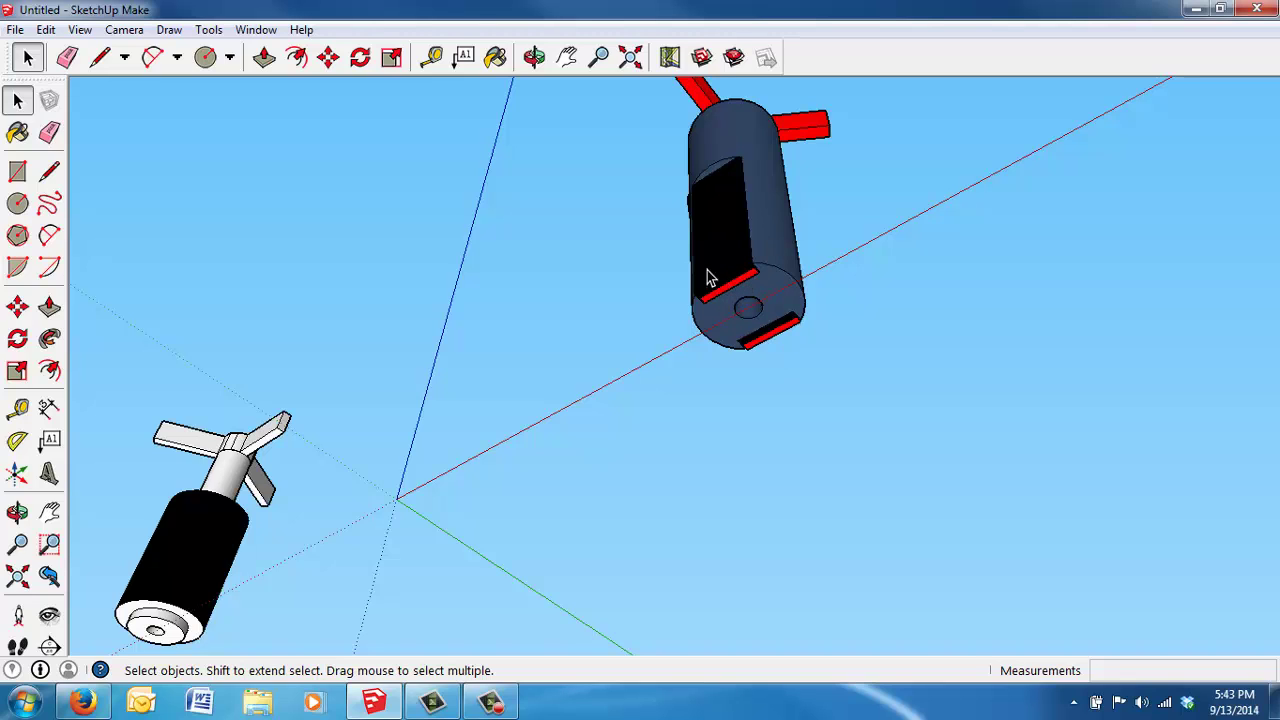
middle_click_drag(791, 194, 772, 478)
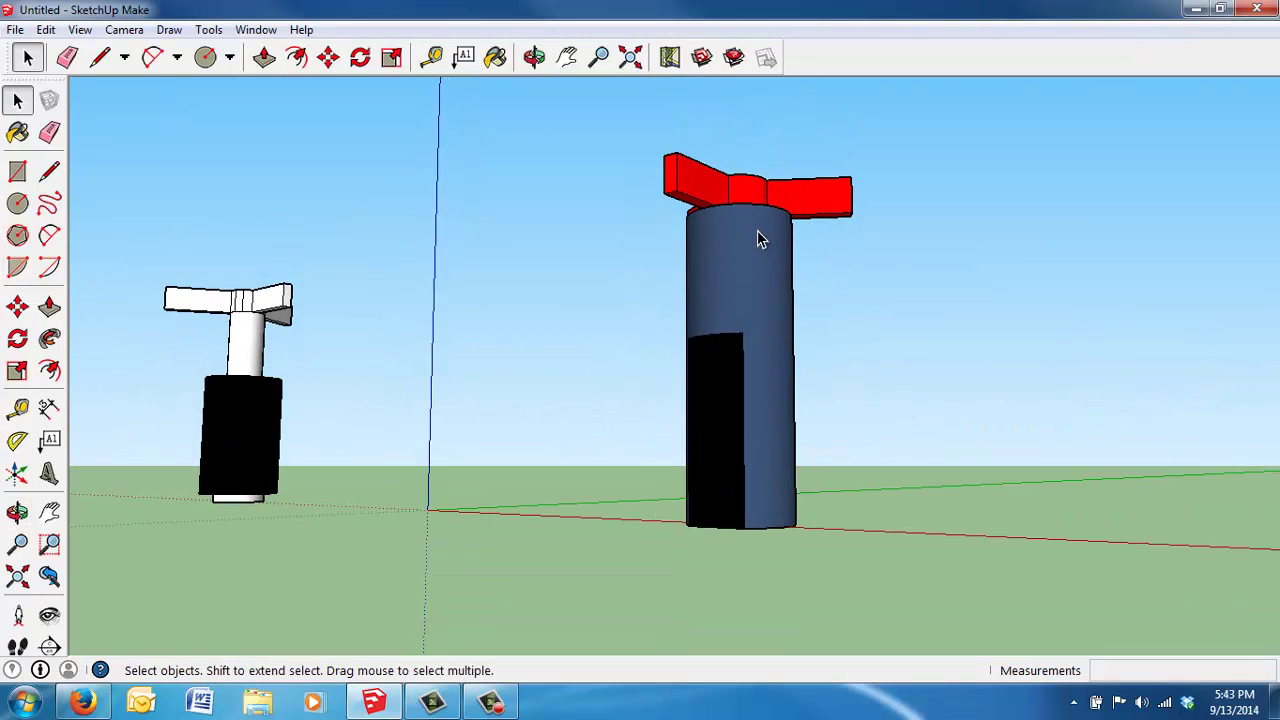
middle_click_drag(753, 291, 787, 366)
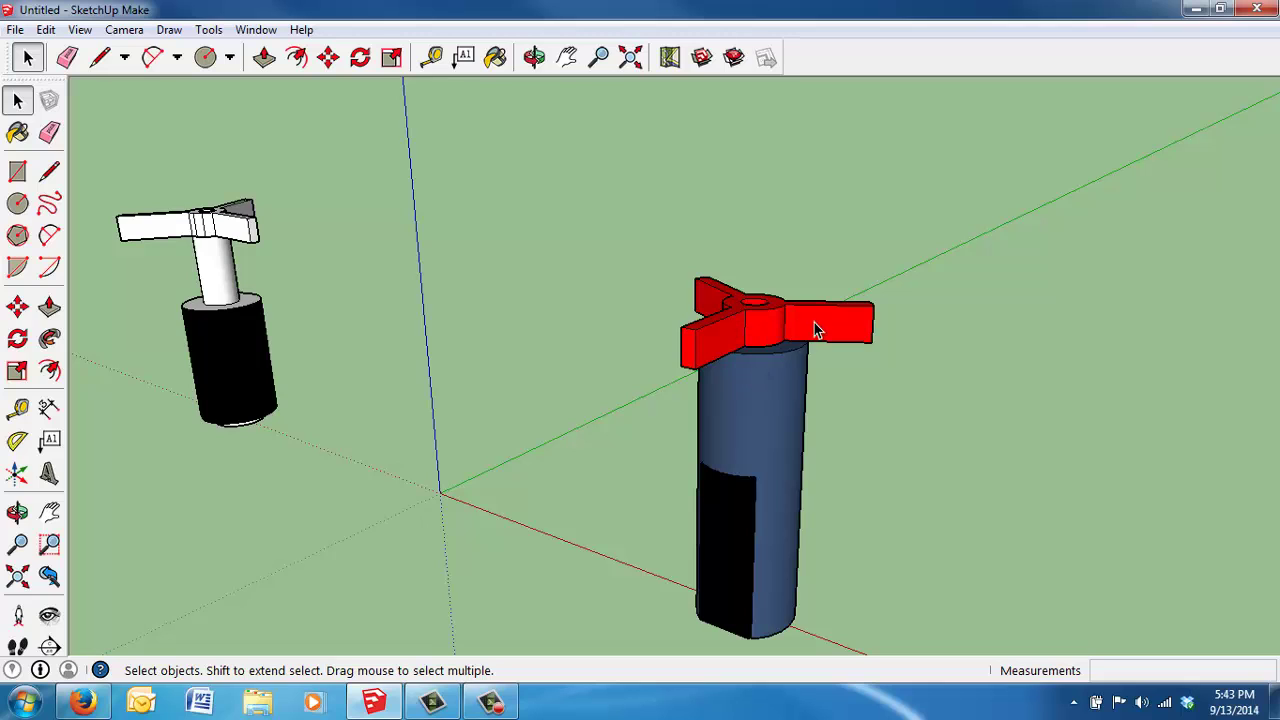
middle_click_drag(834, 437, 883, 390)
middle_click_drag(785, 375, 960, 397)
scroll(960, 395, "down", 3)
middle_click_drag(850, 388, 751, 351)
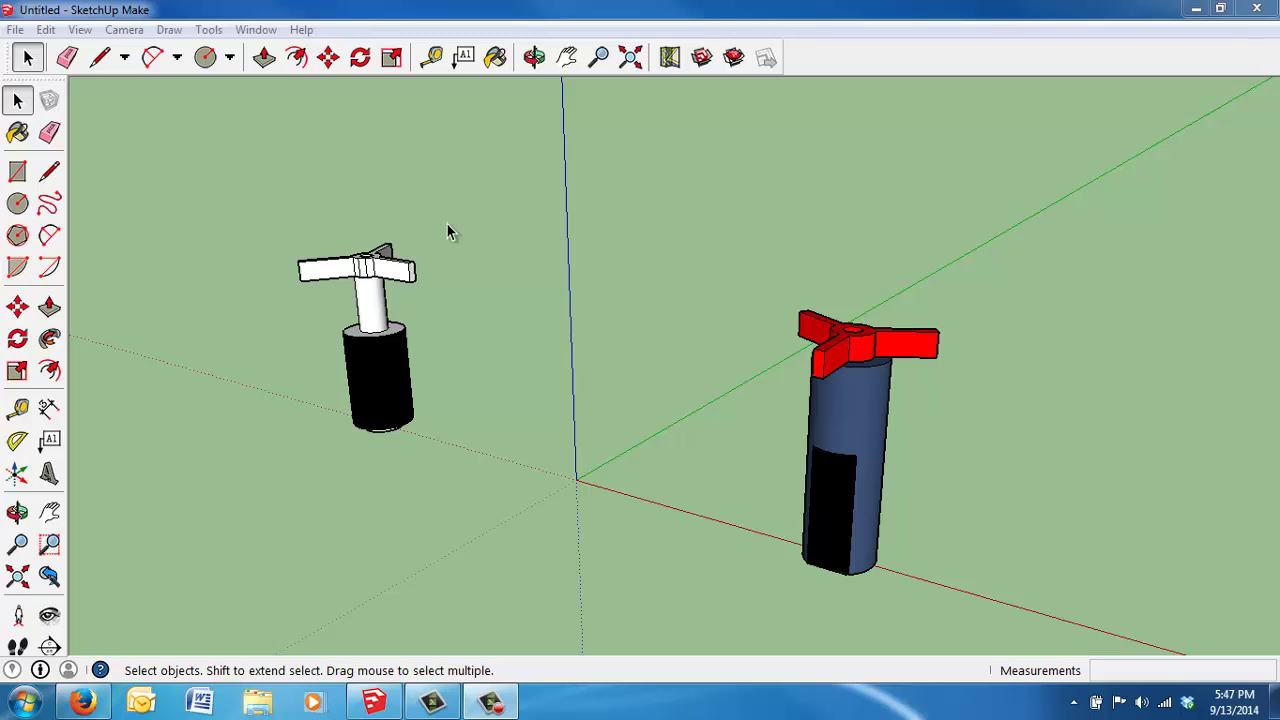
Configure the model's length units to Architectural format with 1/64" precision
left_click(256, 29)
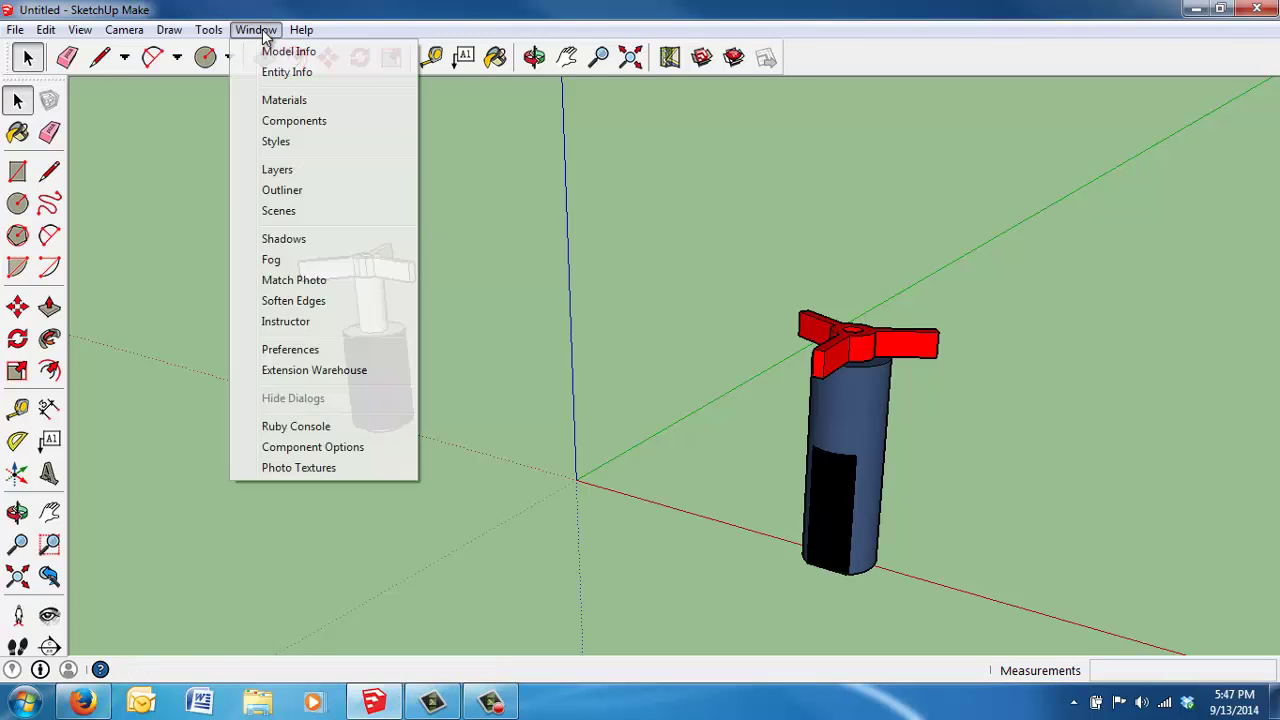
left_click(290, 52)
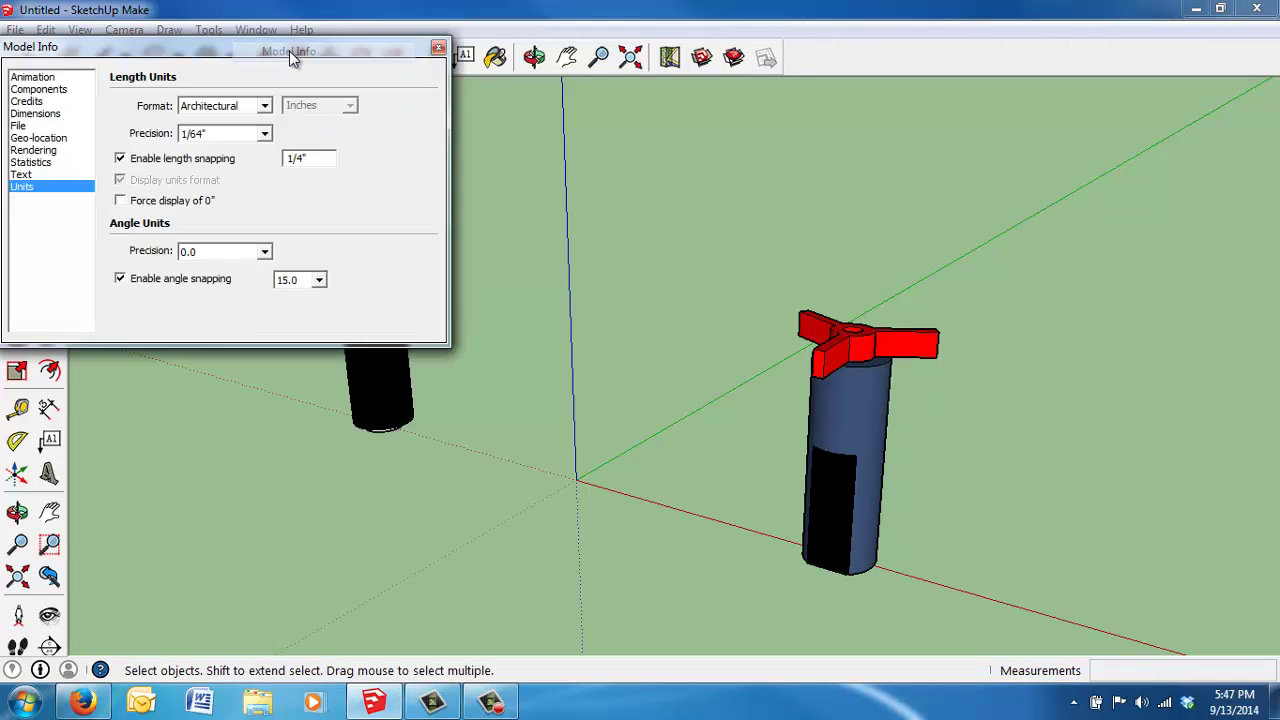
left_click(265, 106)
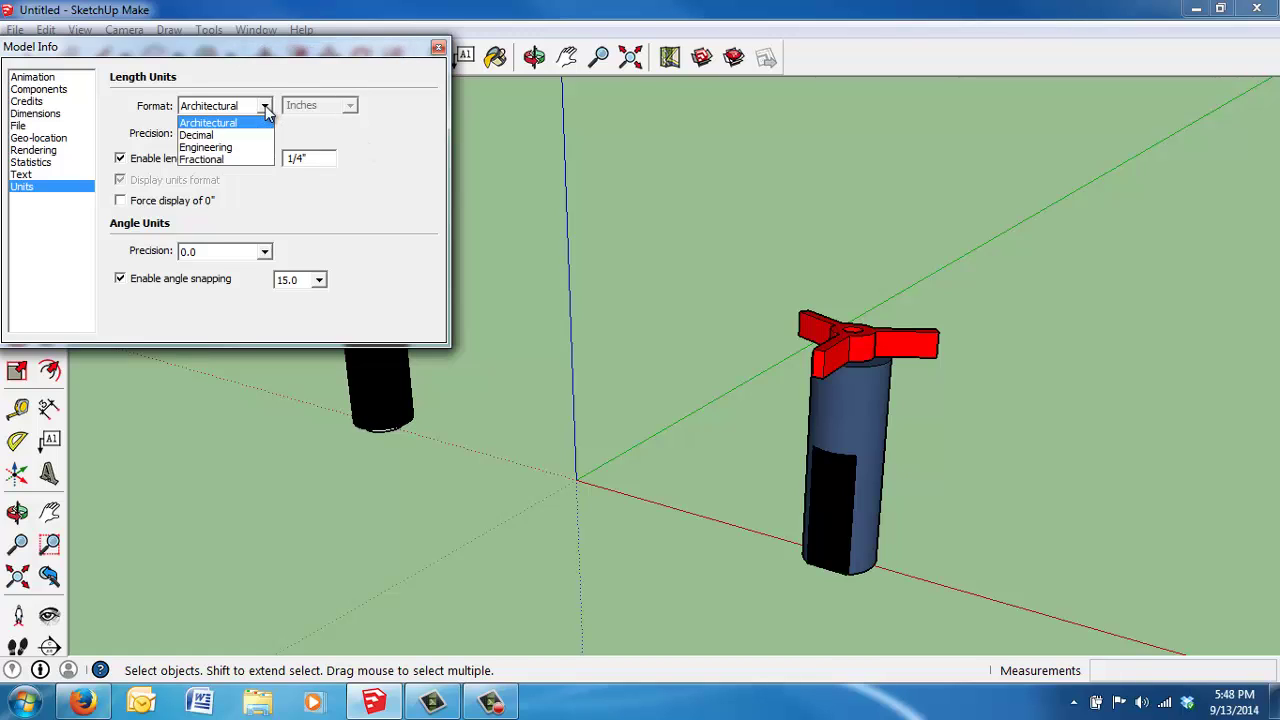
left_click(254, 122)
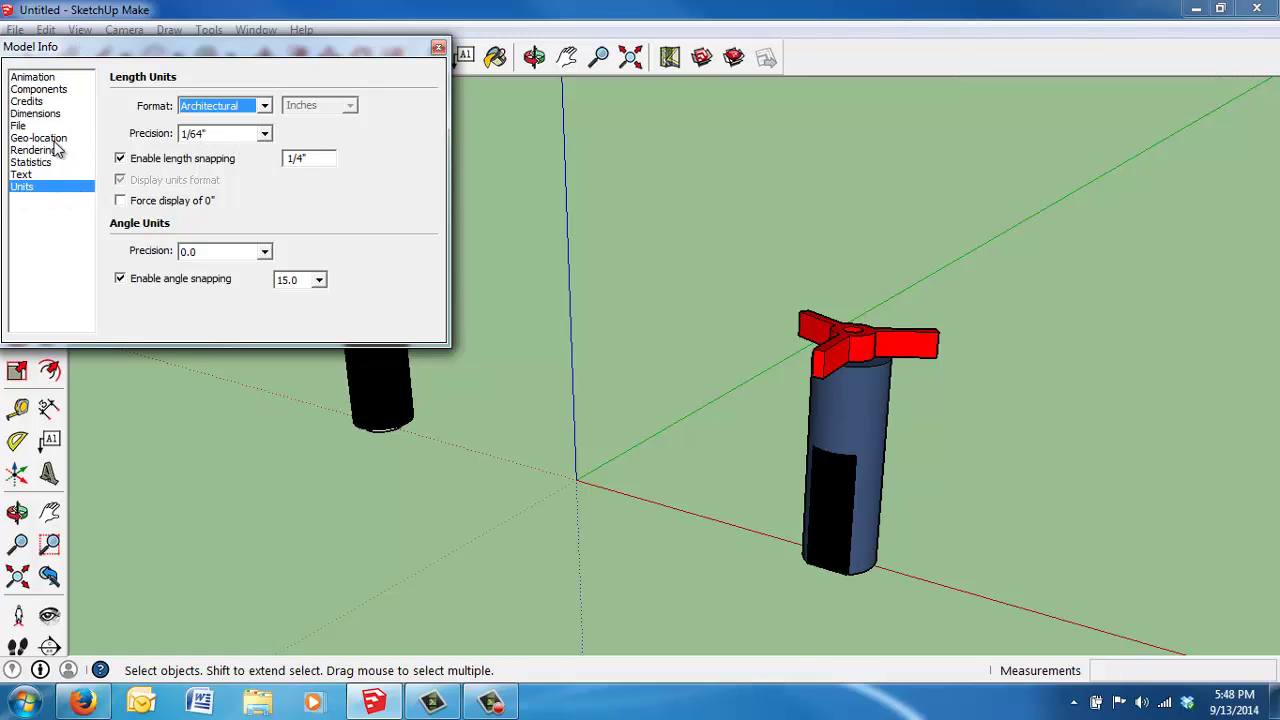
left_click(264, 105)
left_click(255, 122)
left_click(266, 133)
left_click(225, 224)
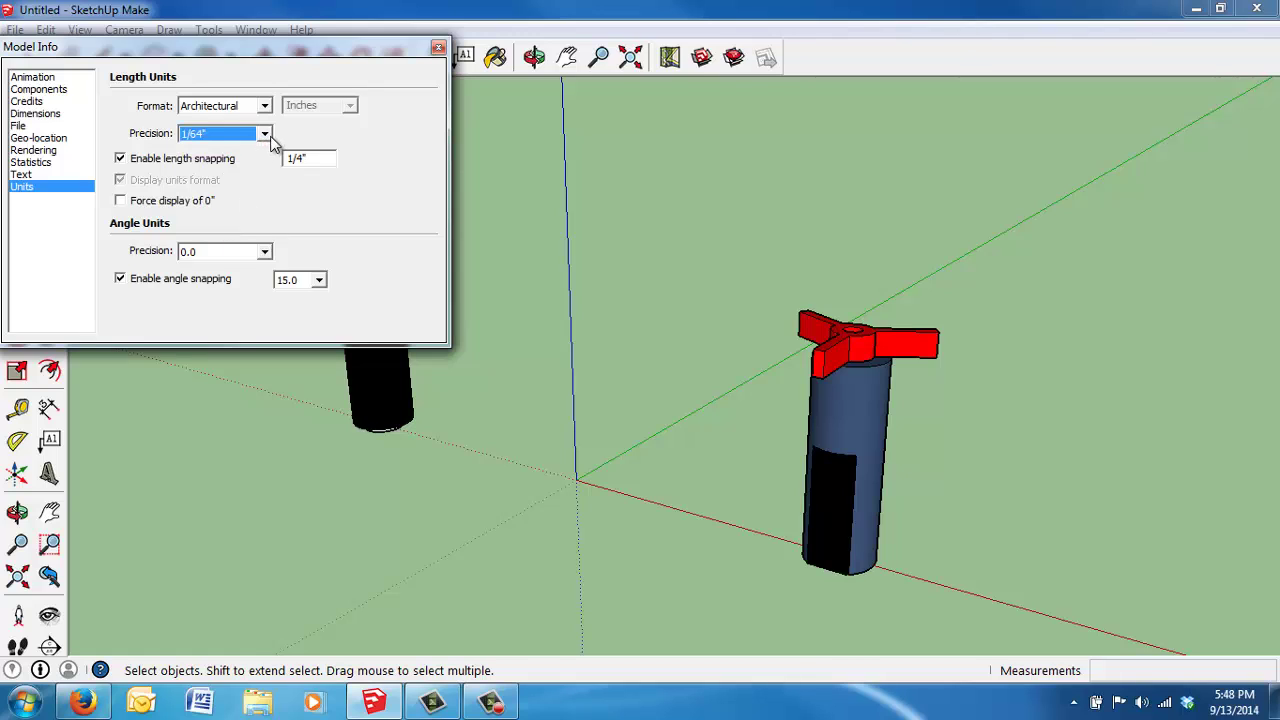
left_click(438, 47)
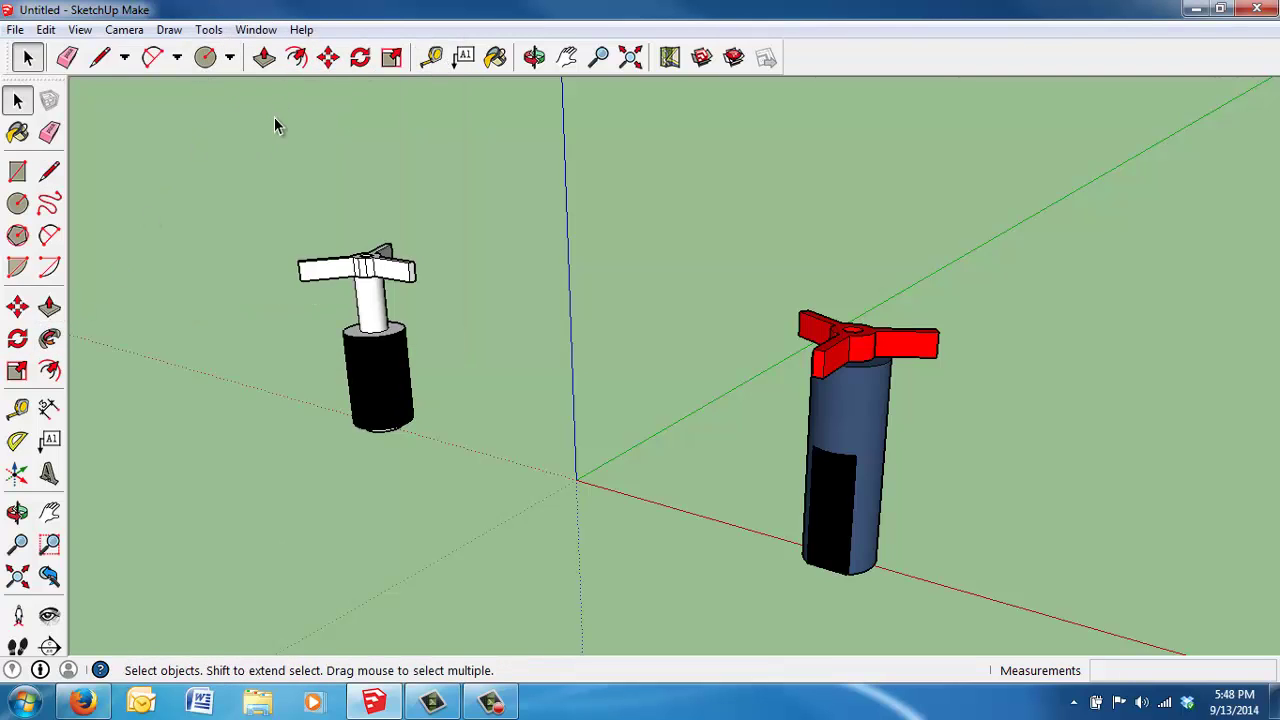
Draw a circle with a 7/32" radius on the ground plane, centred at the origin
left_click(206, 58)
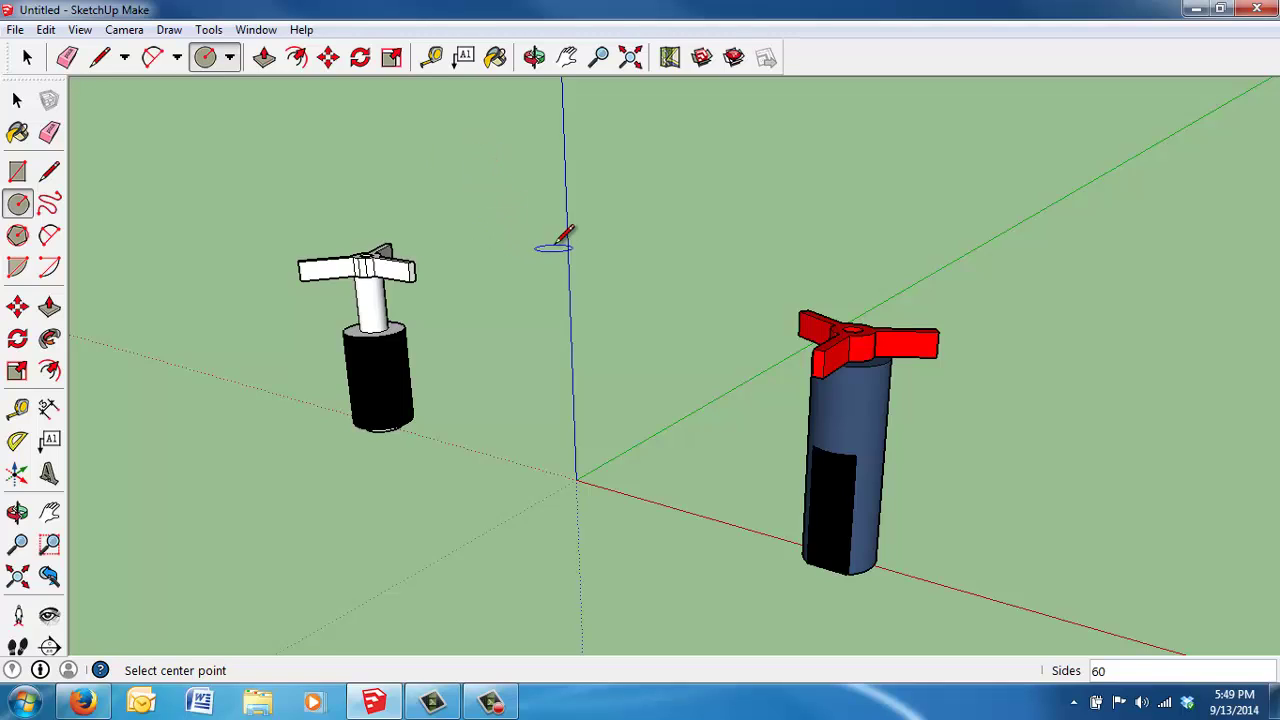
left_click(576, 481)
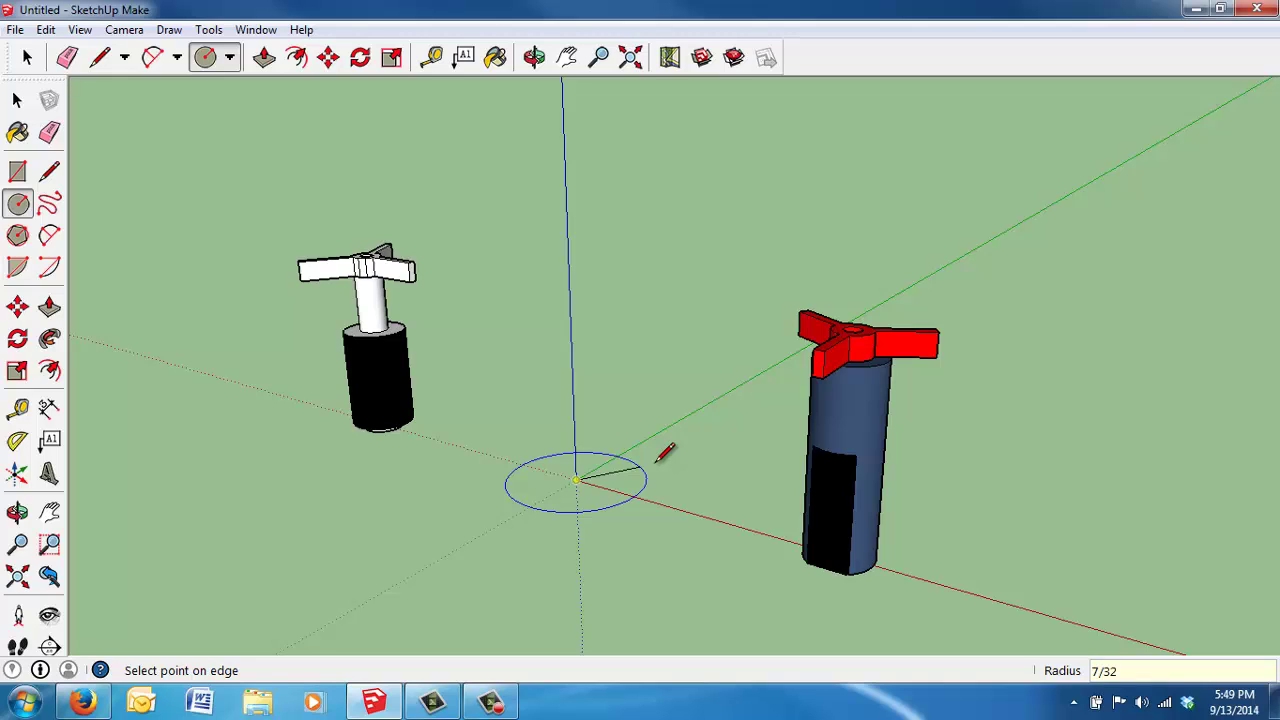
left_click(665, 452)
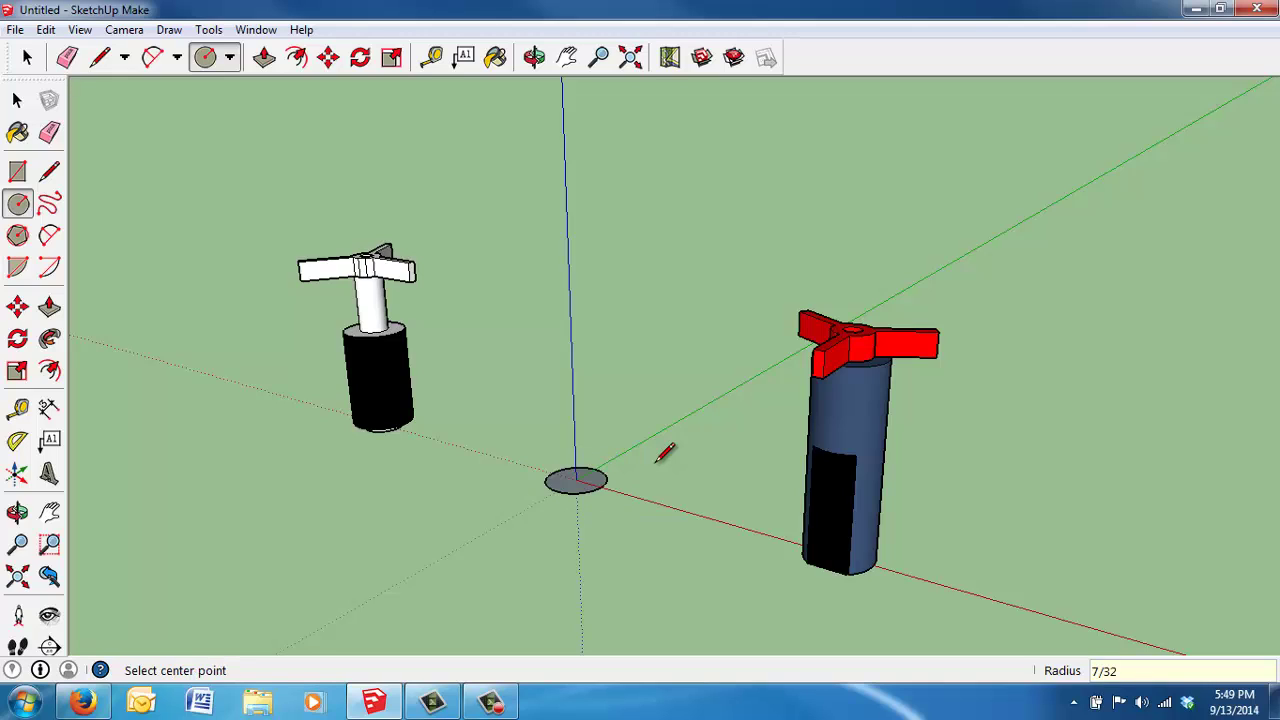
Push/Pull the circle at the origin upward by 1 17/64" into a cylinder
scroll(586, 466, "up", 3)
scroll(582, 468, "up", 3)
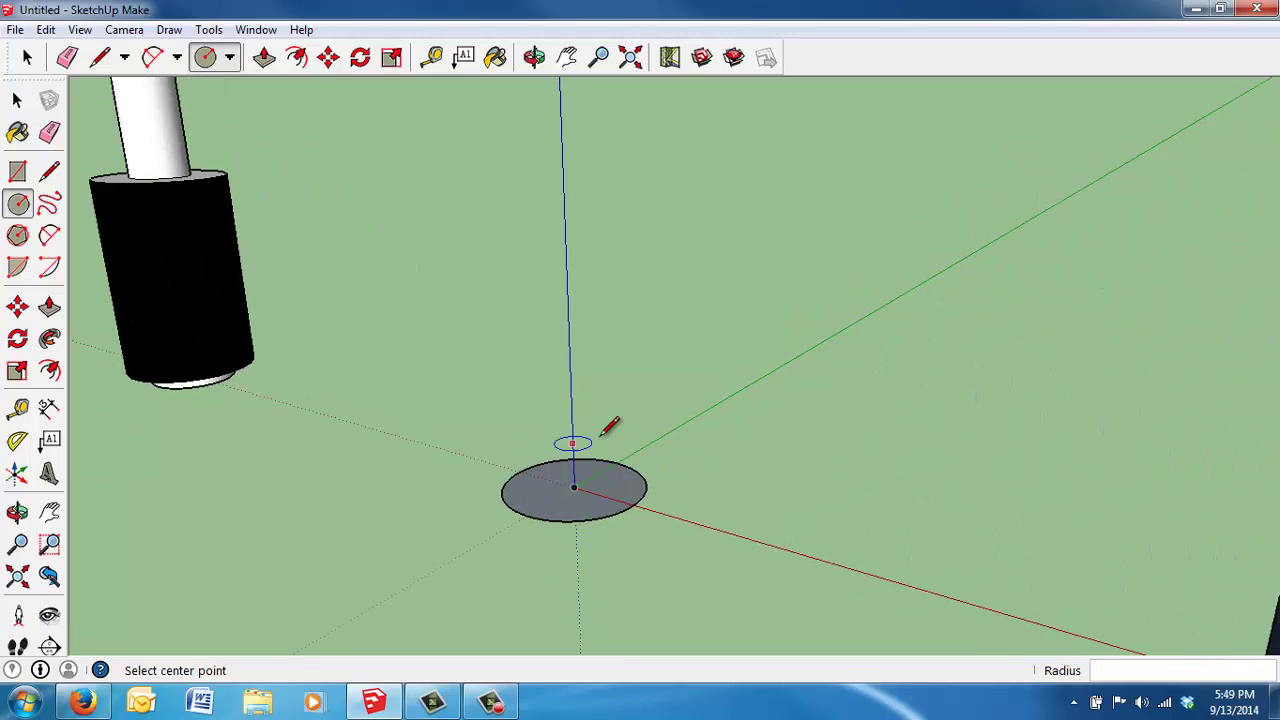
left_click(264, 57)
left_click_drag(557, 503, 557, 288)
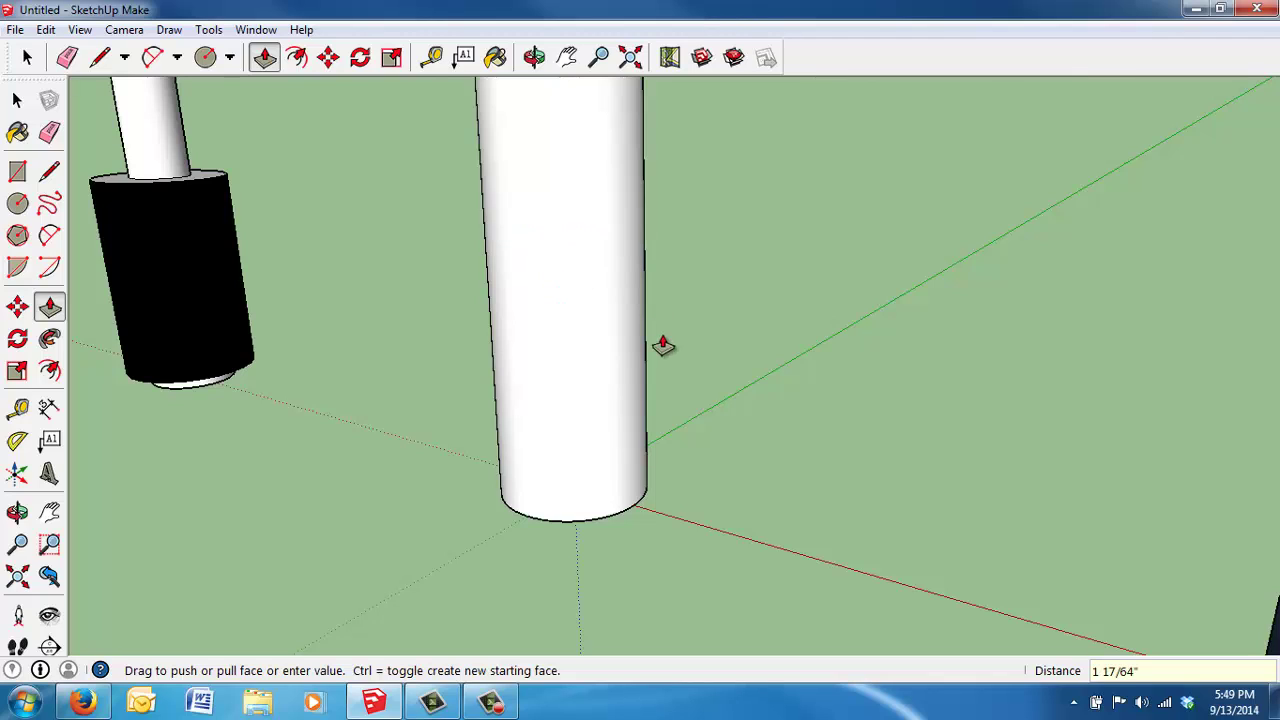
left_click(672, 390)
scroll(680, 414, "down", 3)
mouse_move(708, 277)
middle_mouse_down()
mouse_move(751, 349)
mouse_move(716, 255)
mouse_move(717, 268)
middle_mouse_up()
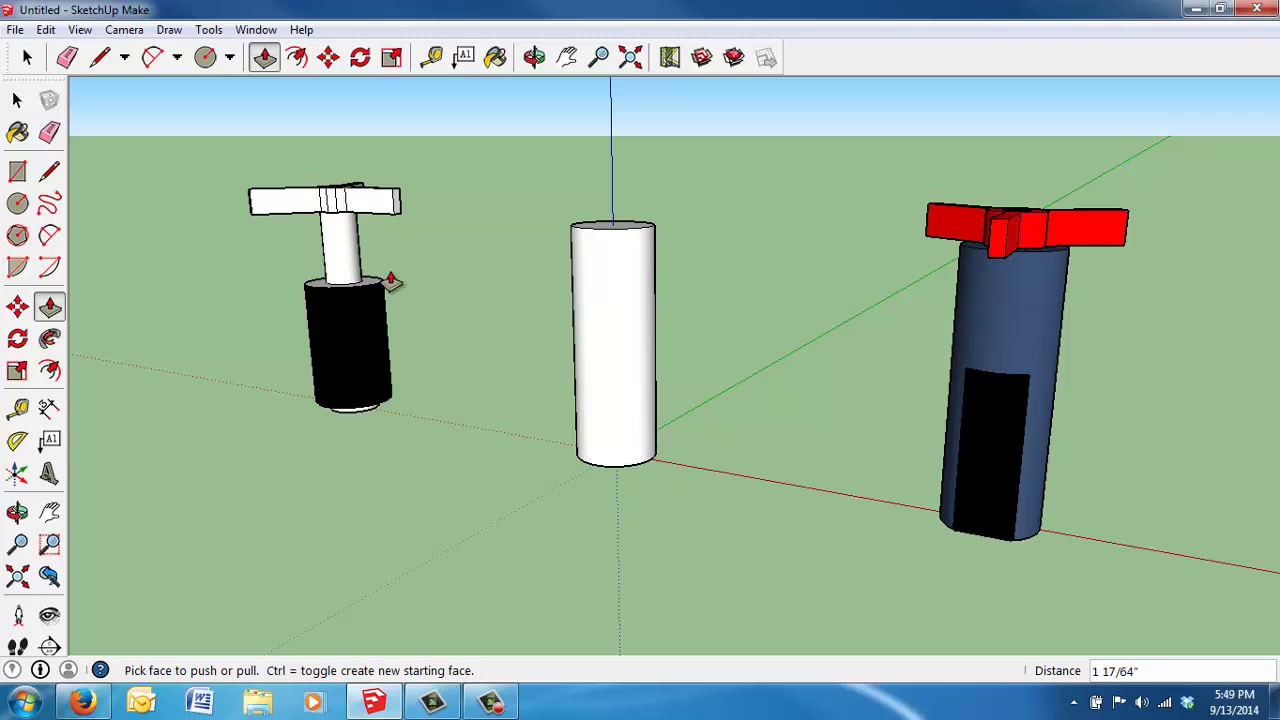
Place two guides parallel to the red axis on the cylinder's bottom face, 1/8" to either side of it
middle_click_drag(648, 450, 677, 263)
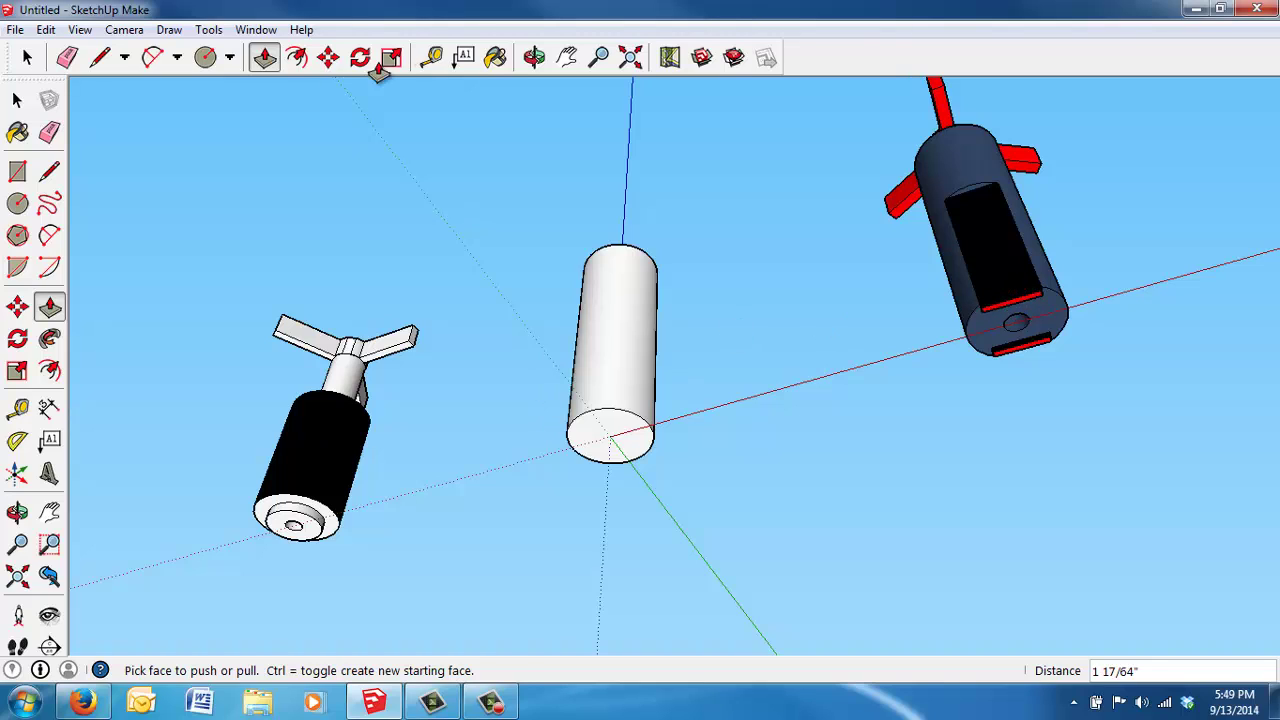
left_click(432, 58)
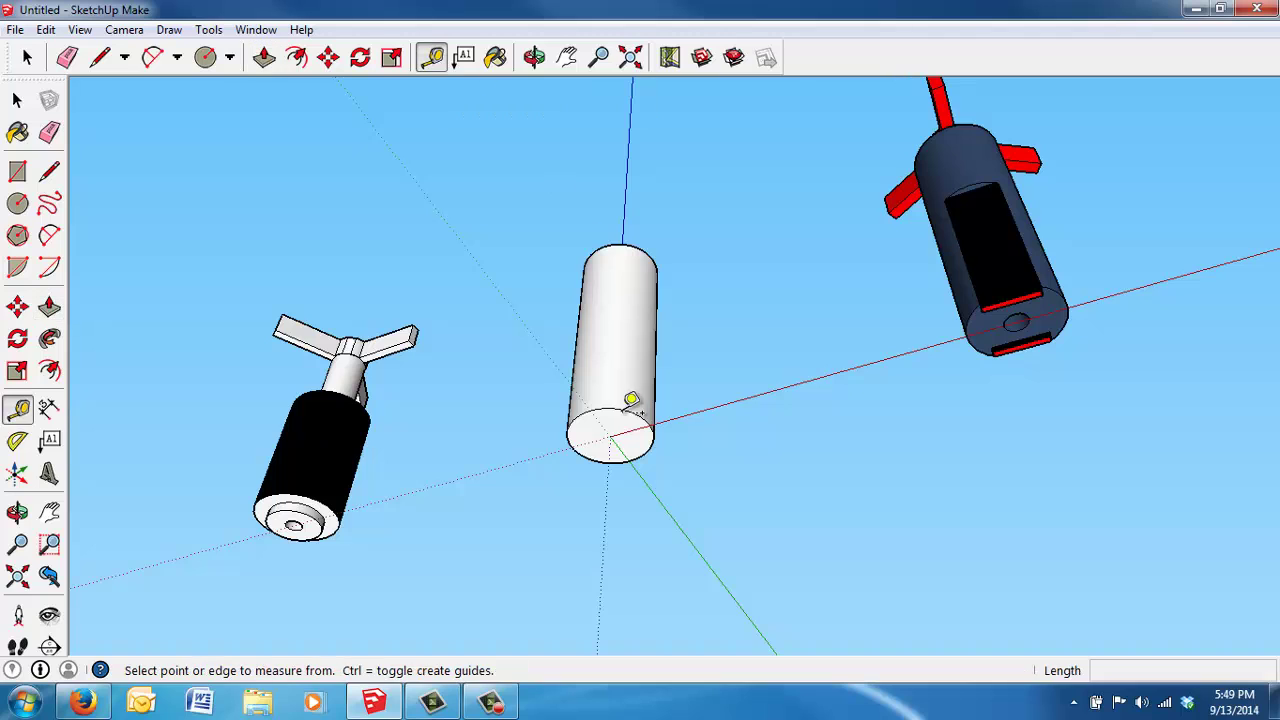
middle_click_drag(600, 443, 634, 394)
scroll(634, 394, "up", 3)
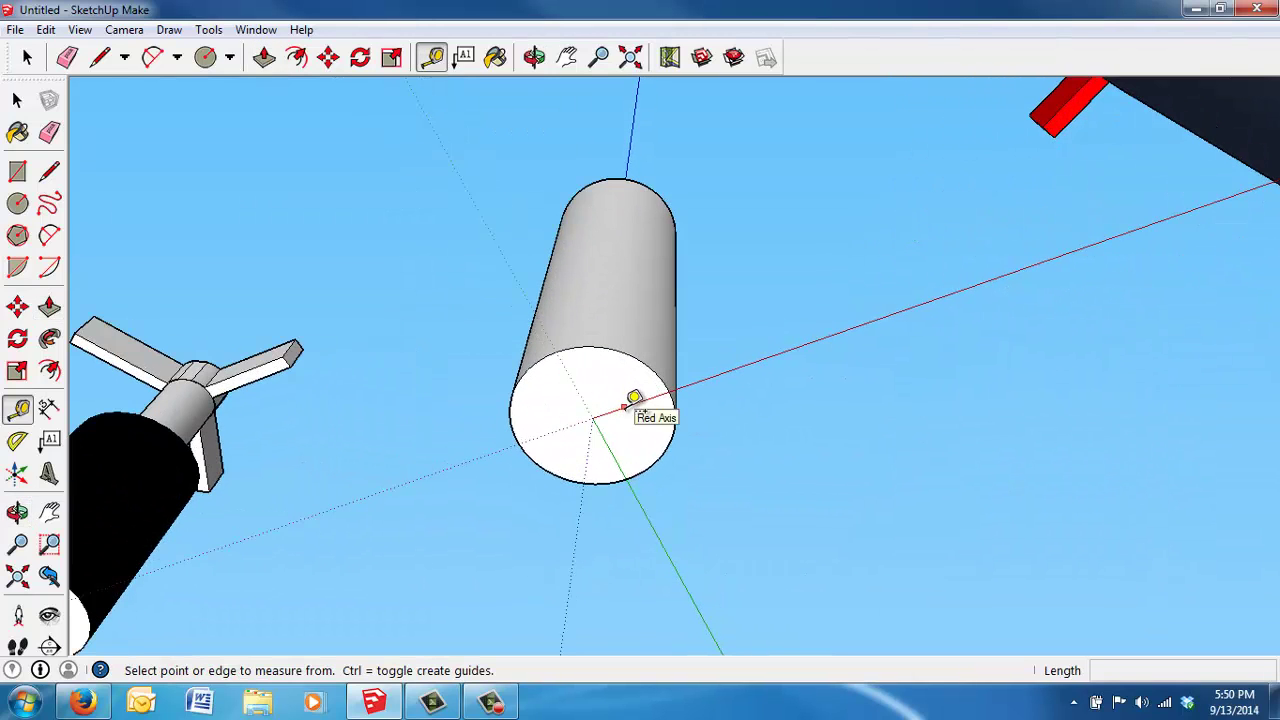
left_click(624, 406)
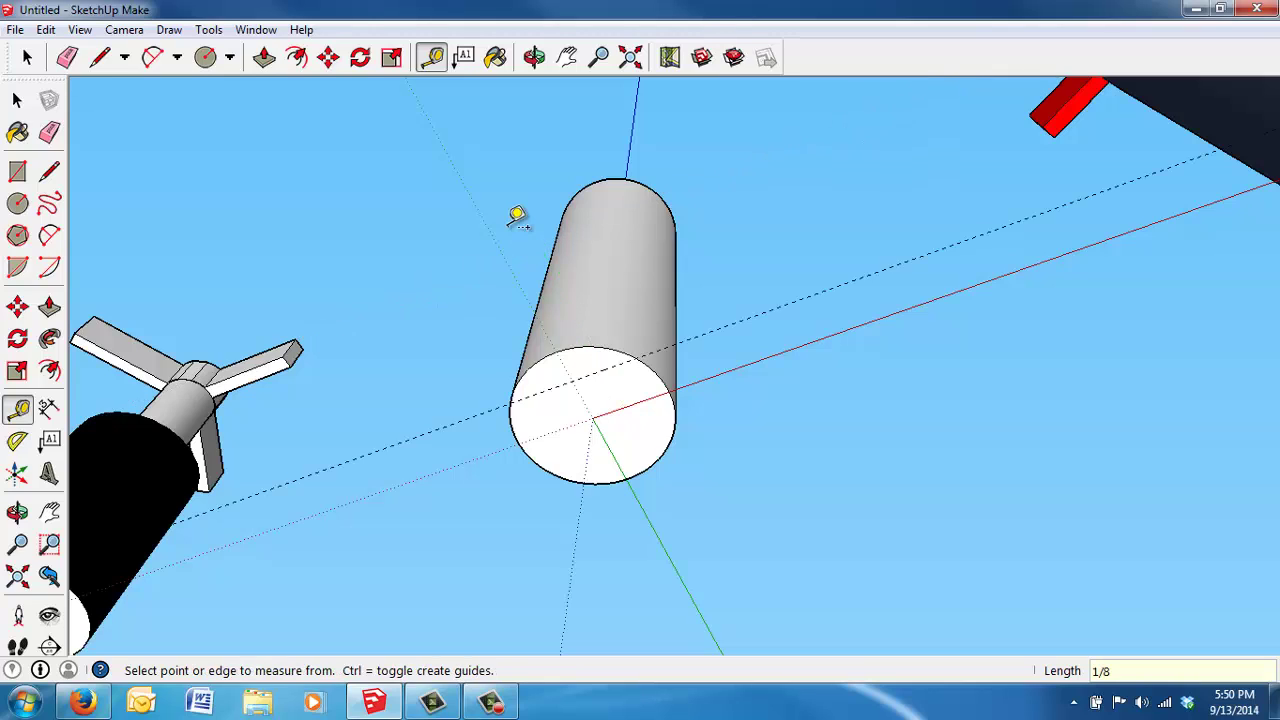
left_click(626, 406)
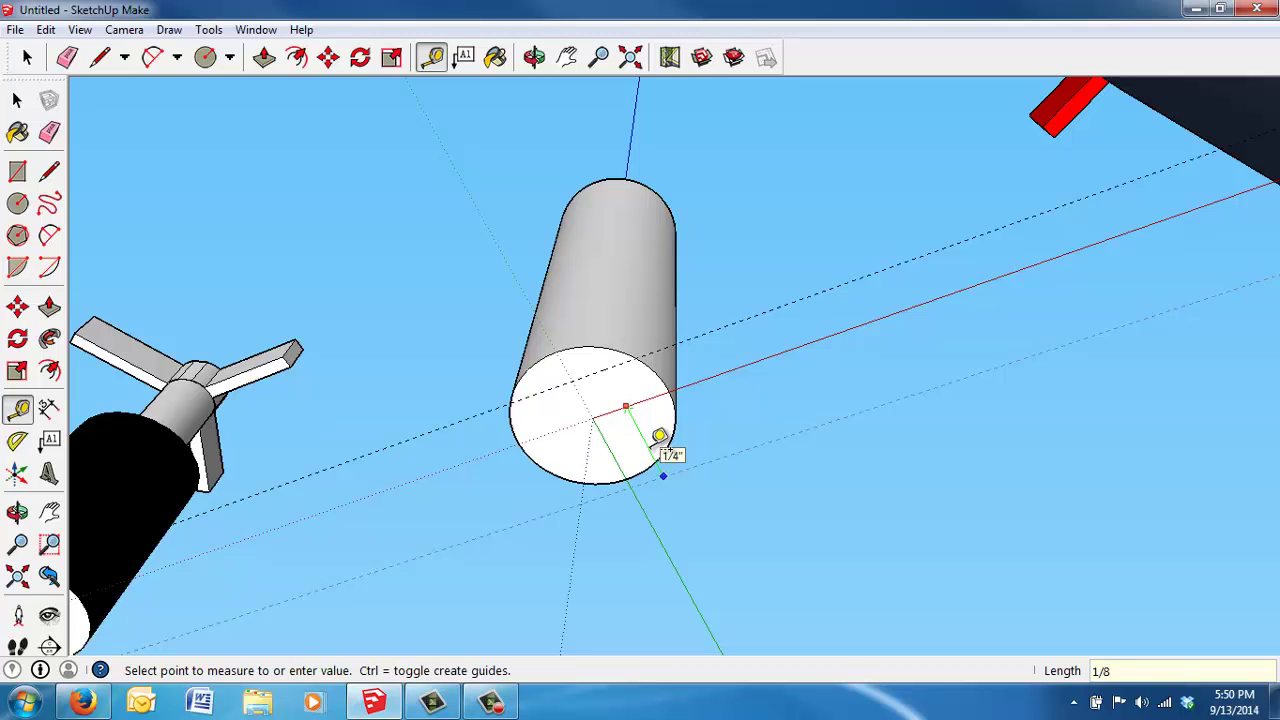
type("1/8")
key("Return")
Place two guides parallel to the green axis on the cylinder's bottom face, 17/128" to either side of it
scroll(620, 505, "up", 2)
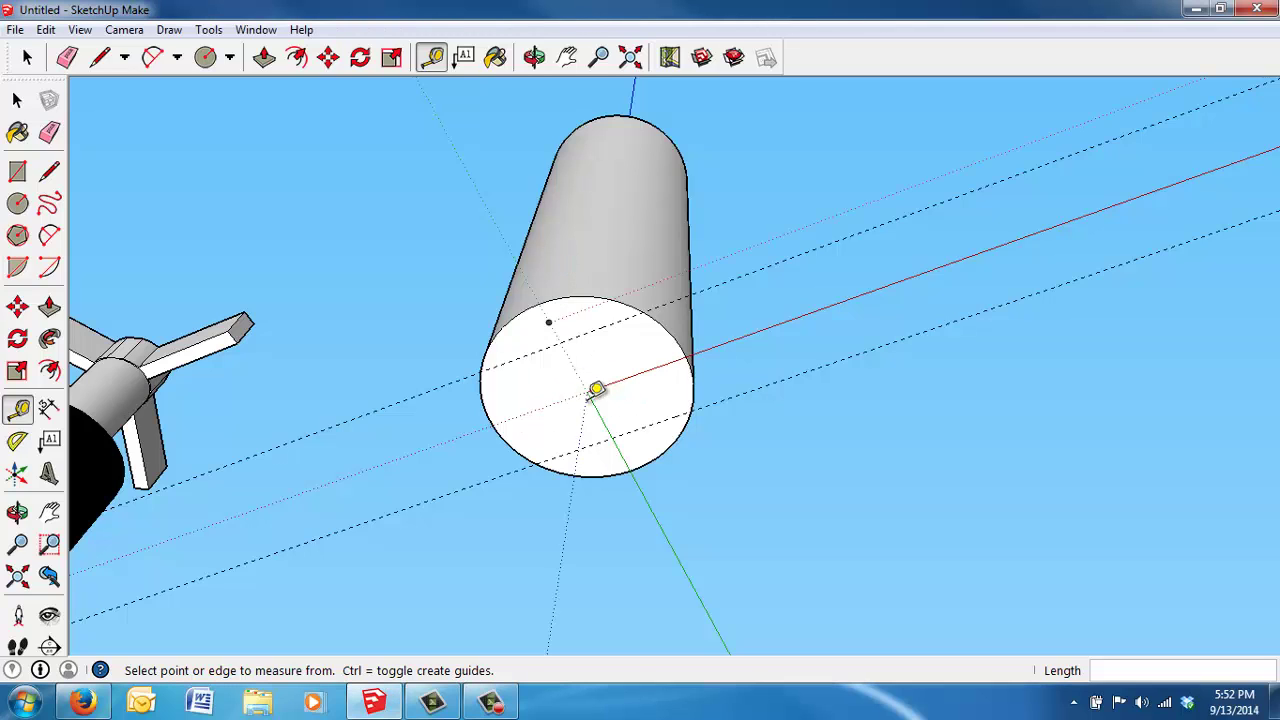
scroll(601, 415, "up", 1)
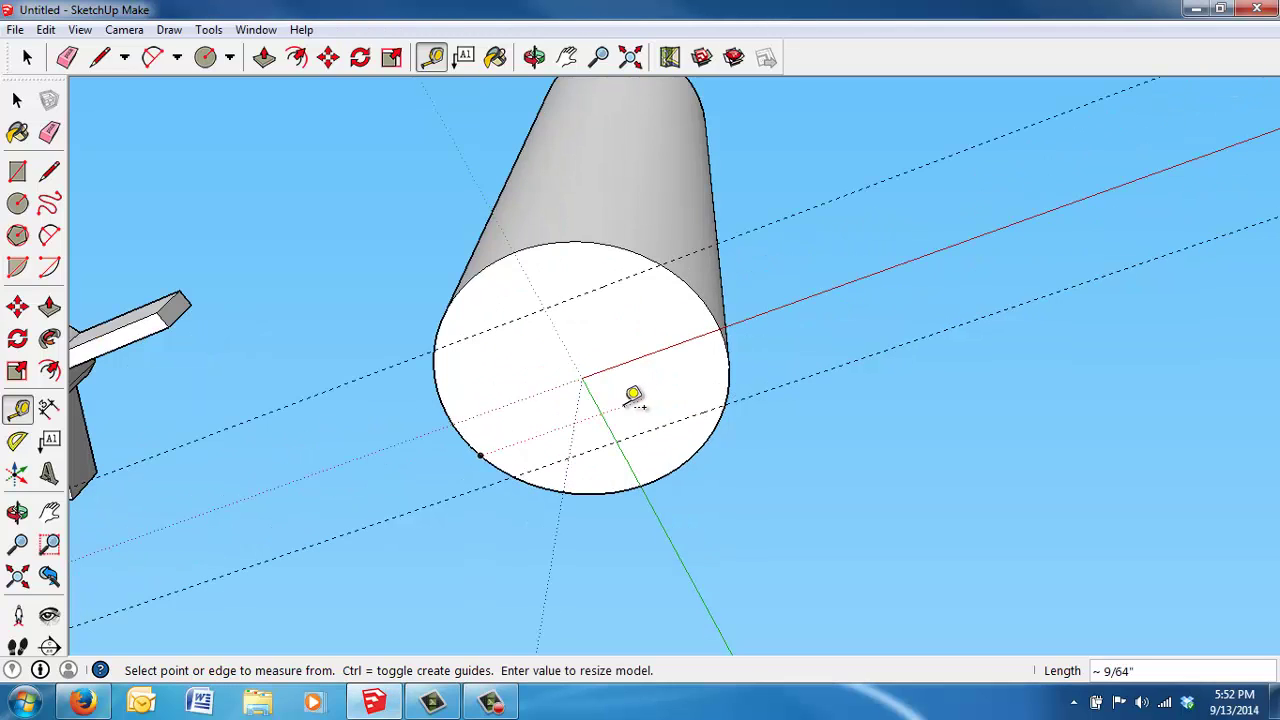
left_click(591, 396)
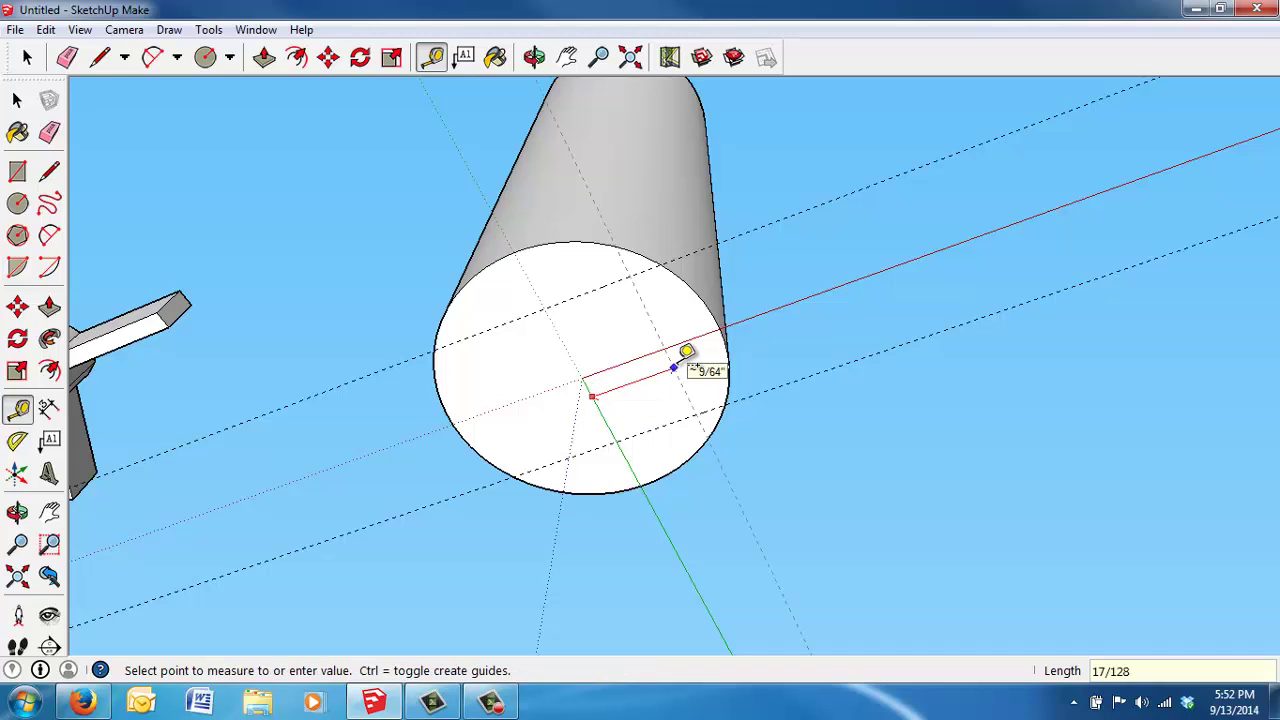
left_click(675, 367)
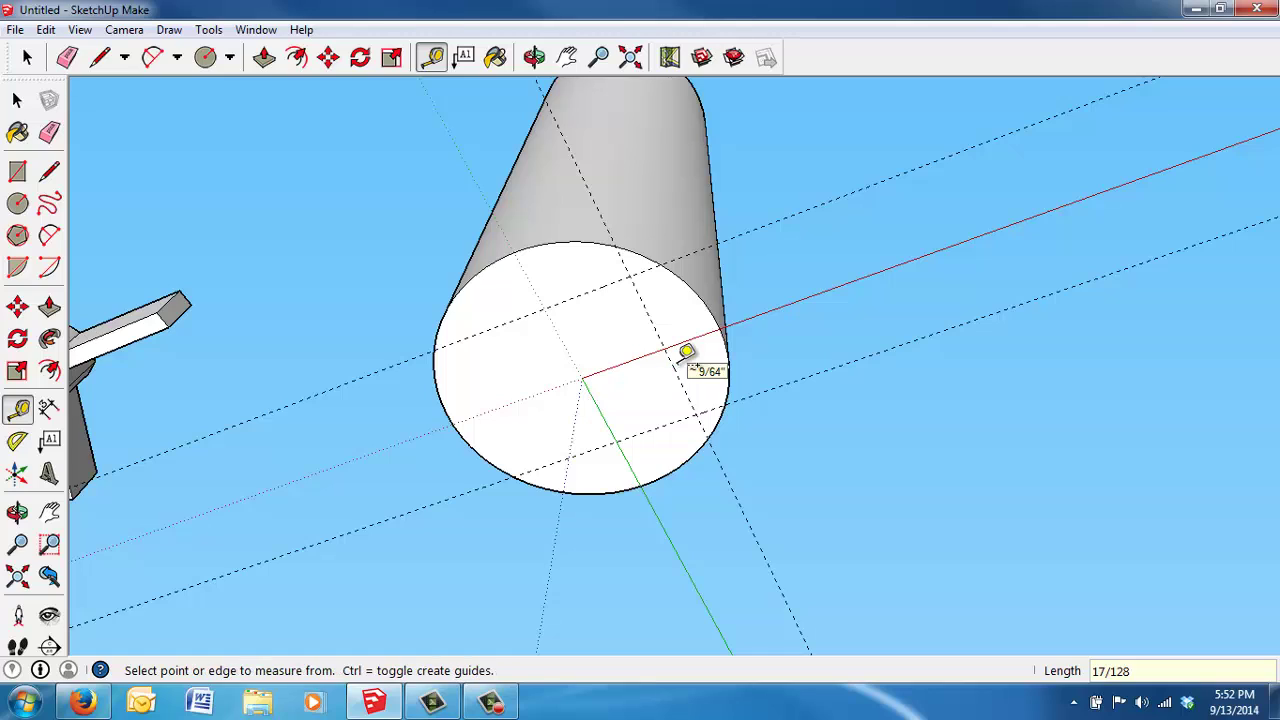
left_click(592, 398)
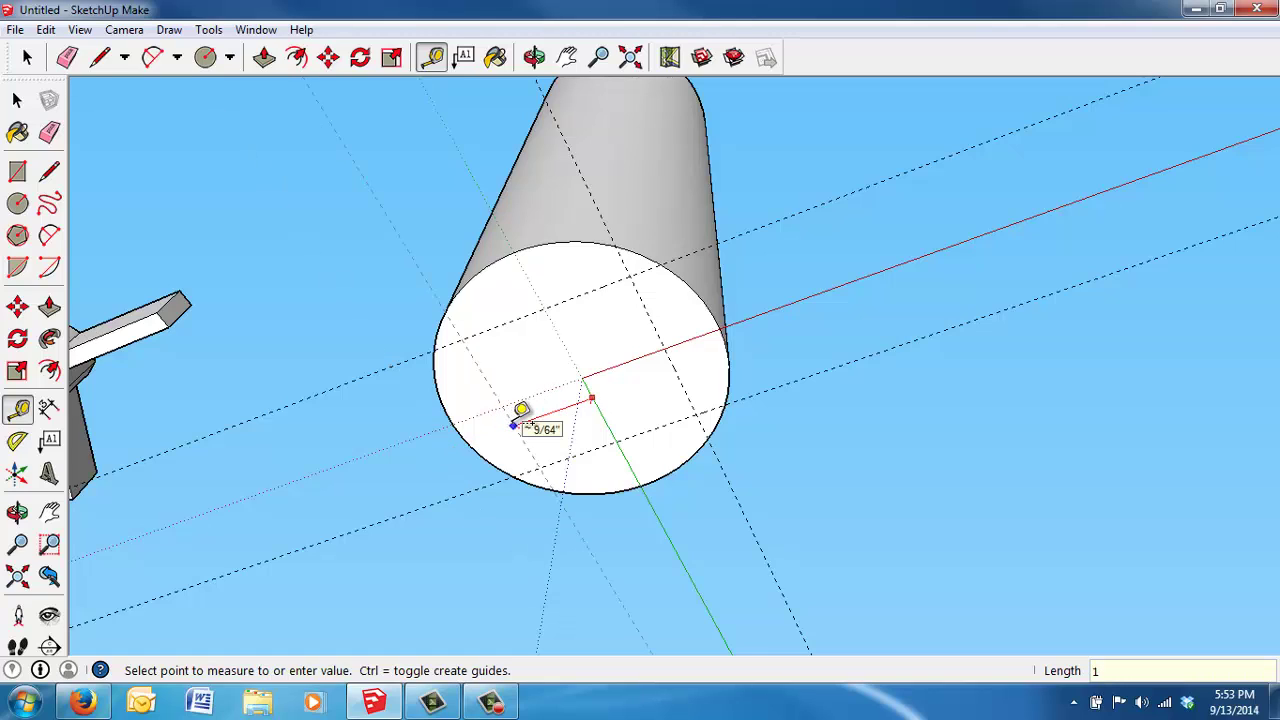
left_click(520, 418)
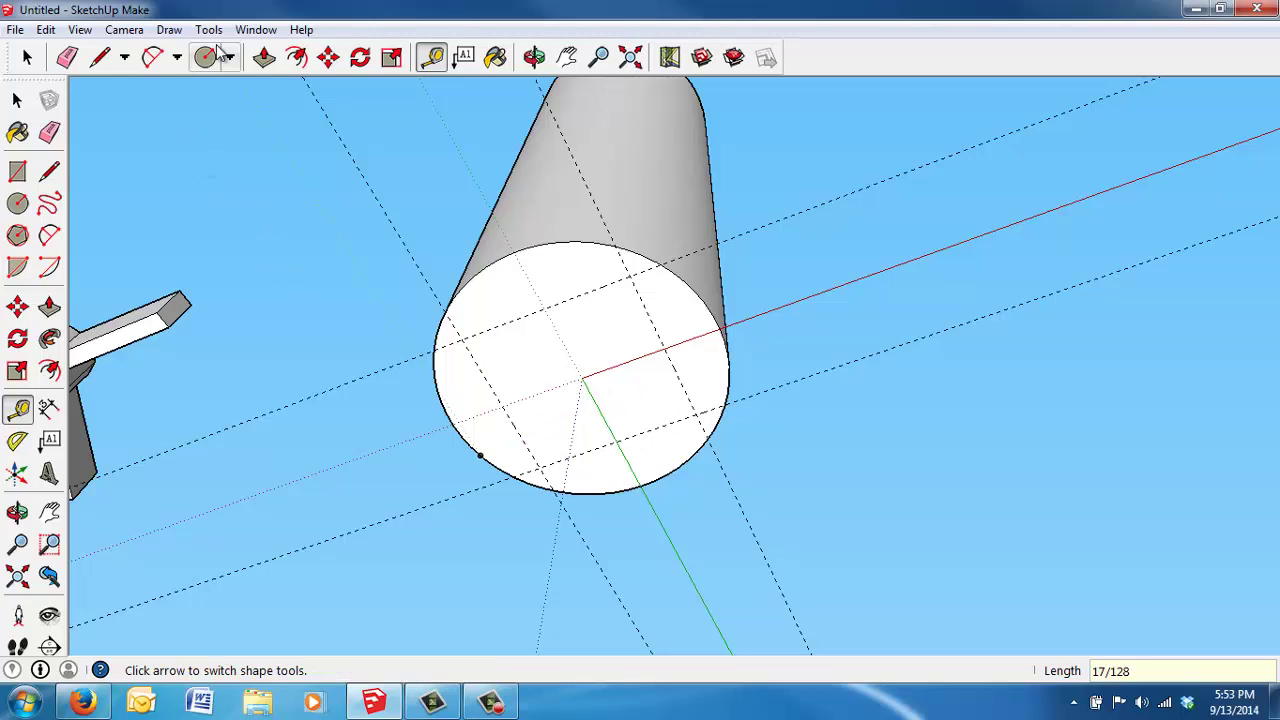
Outline the first cutout on the cylinder's bottom face with three lines along the guides, from edge to edge on the far side
left_click(102, 60)
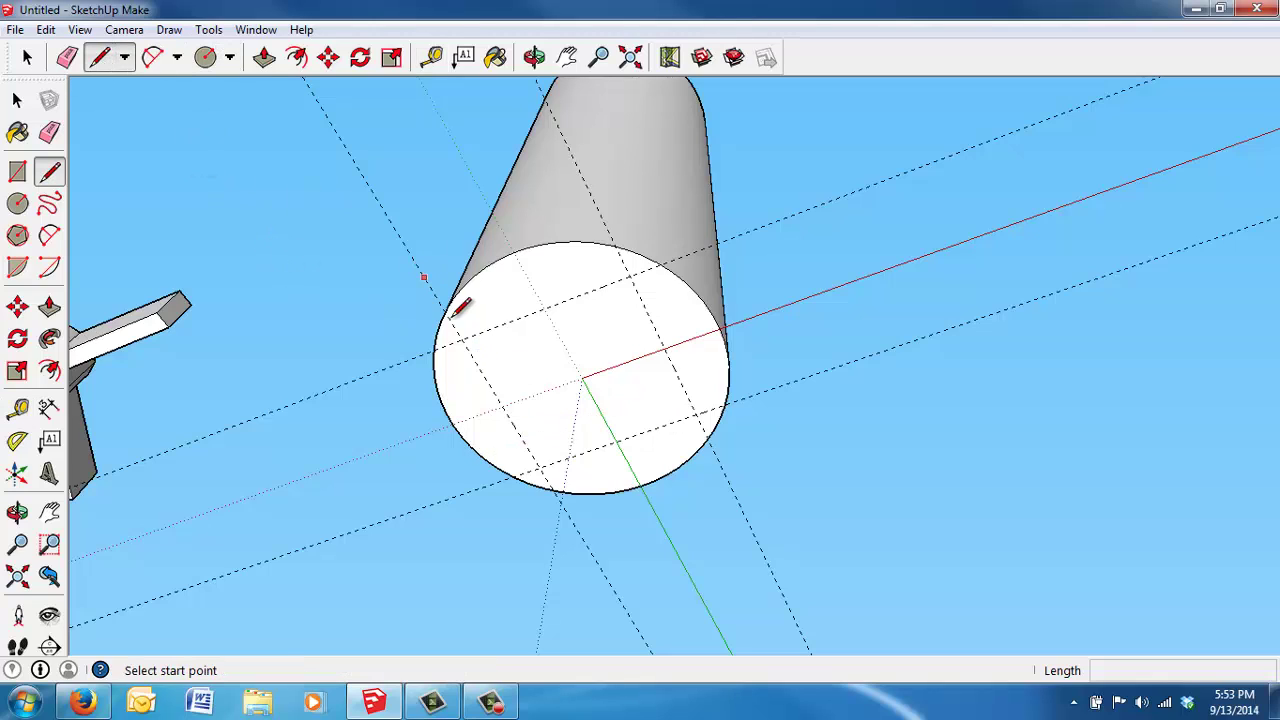
scroll(388, 212, "up", 1)
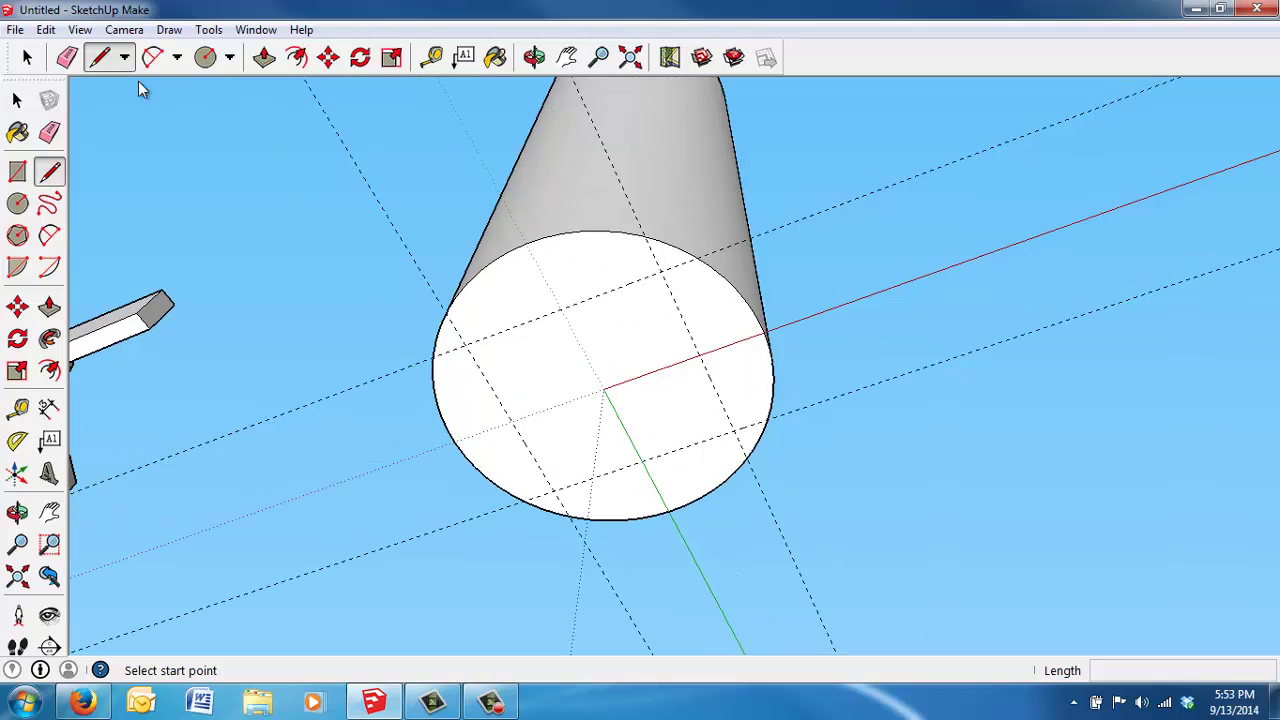
scroll(466, 318, "up", 2)
left_click(434, 306)
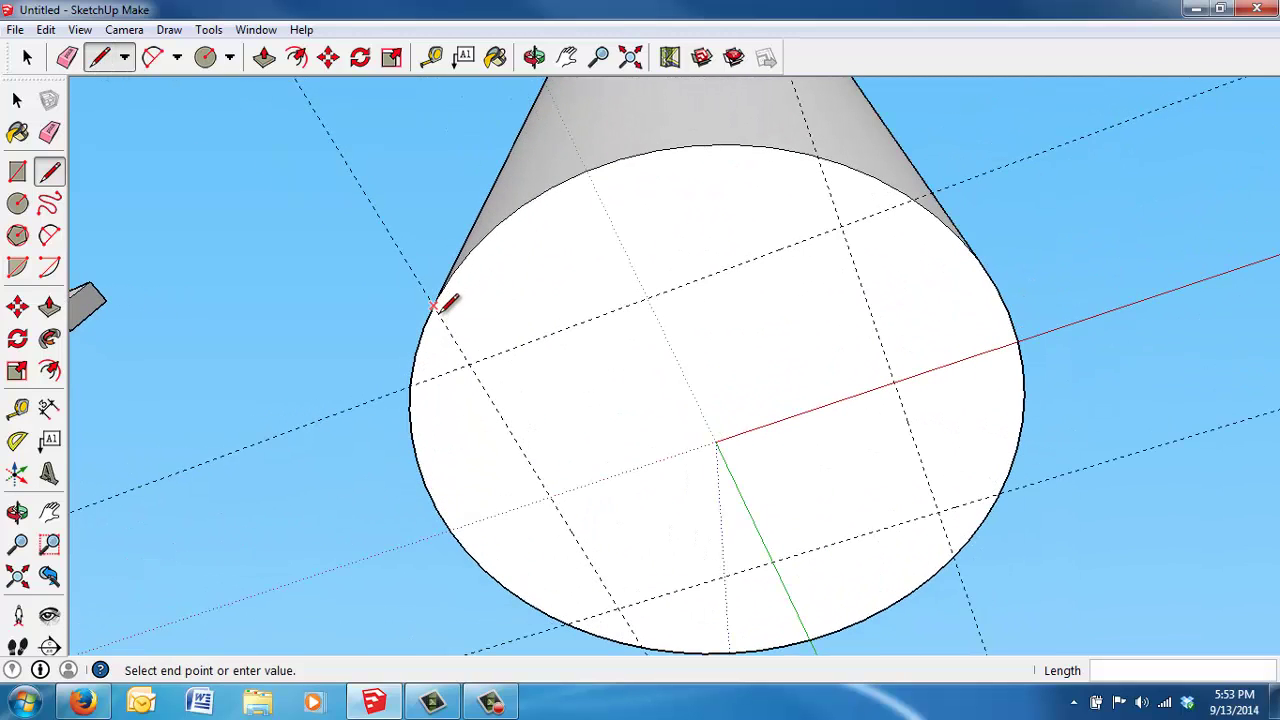
left_click(468, 365)
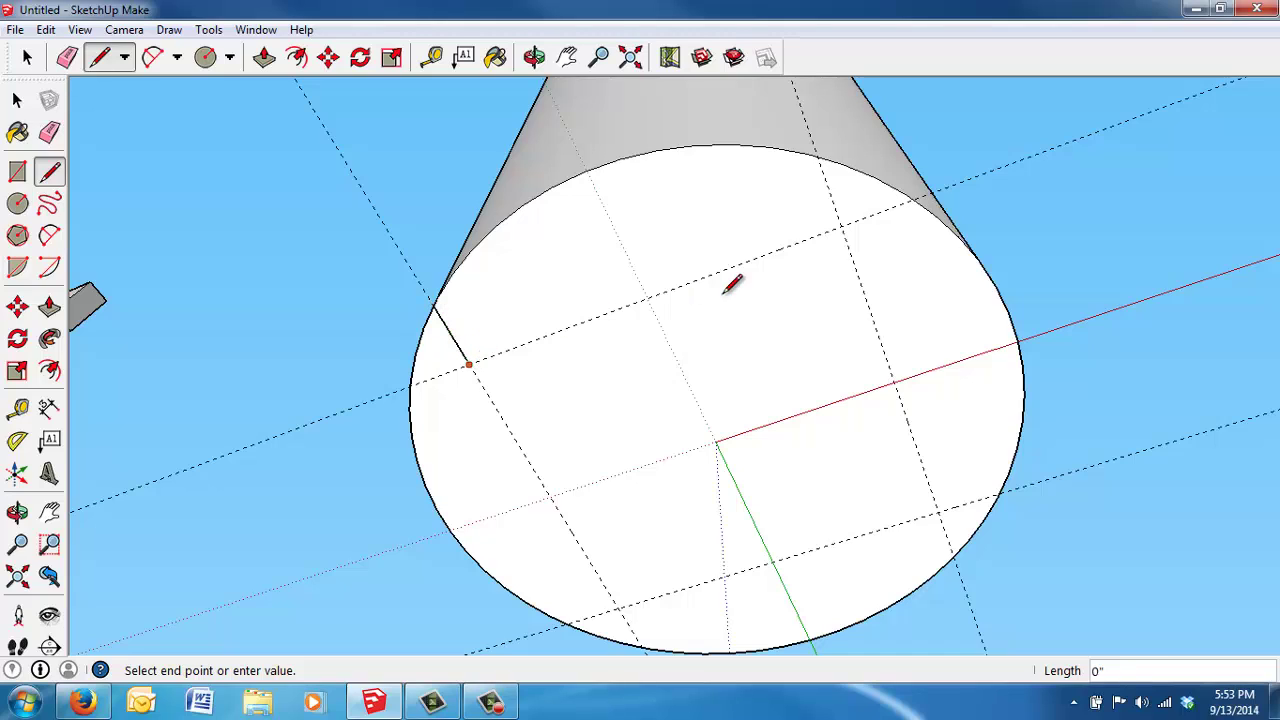
left_click(841, 227)
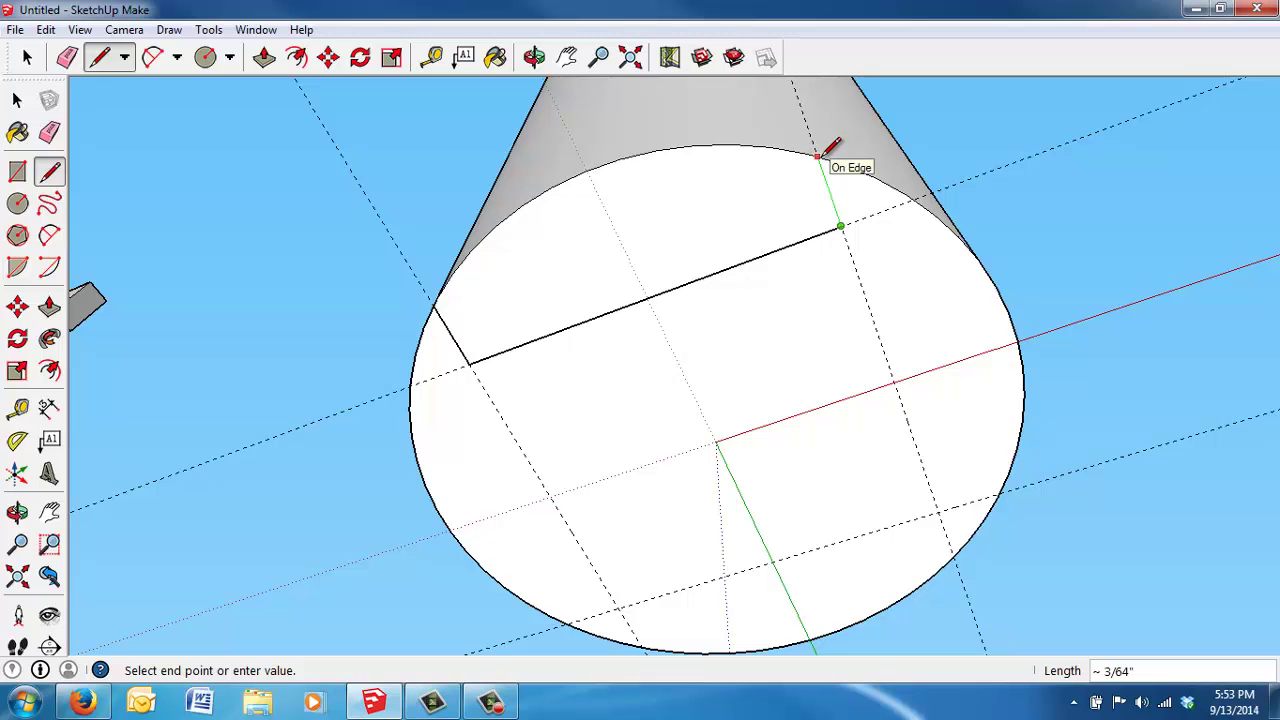
left_click(818, 155)
Outline the opposite cutout on the bottom face with three lines along the near guides, starting and ending on the circle's edge
middle_click_drag(831, 149, 811, 249)
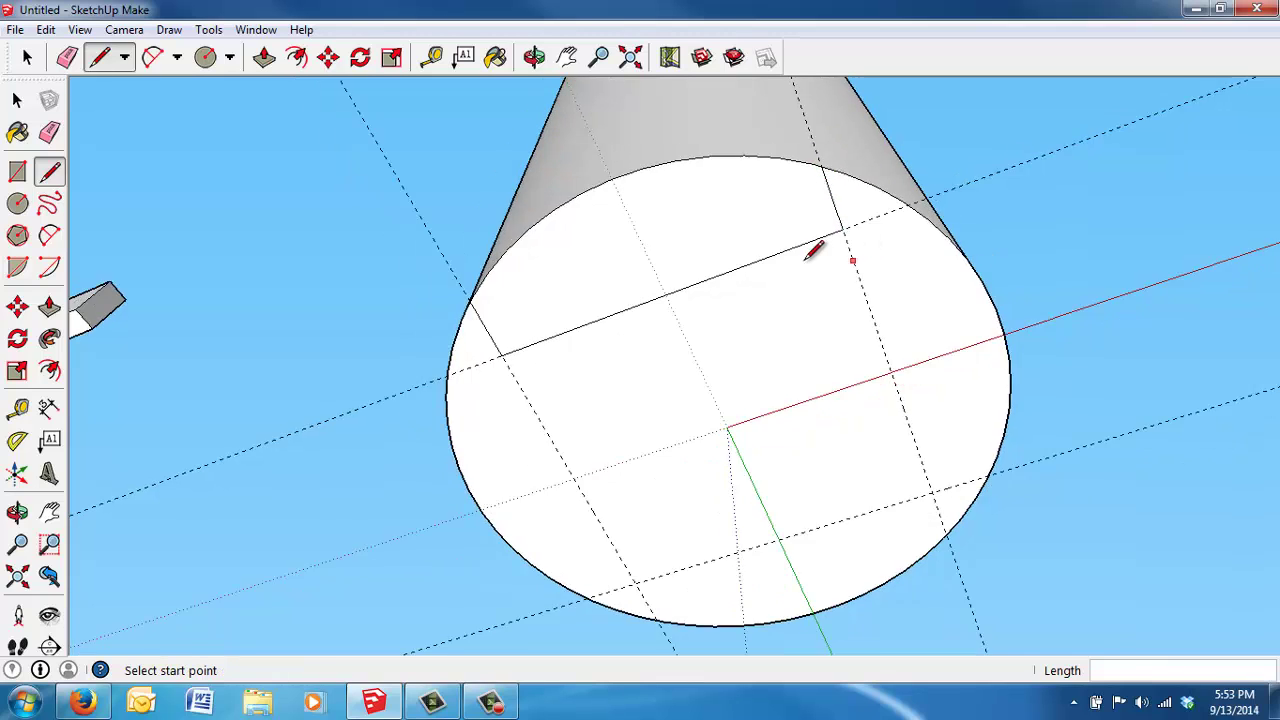
scroll(894, 386, "down", 2)
scroll(955, 460, "up", 4)
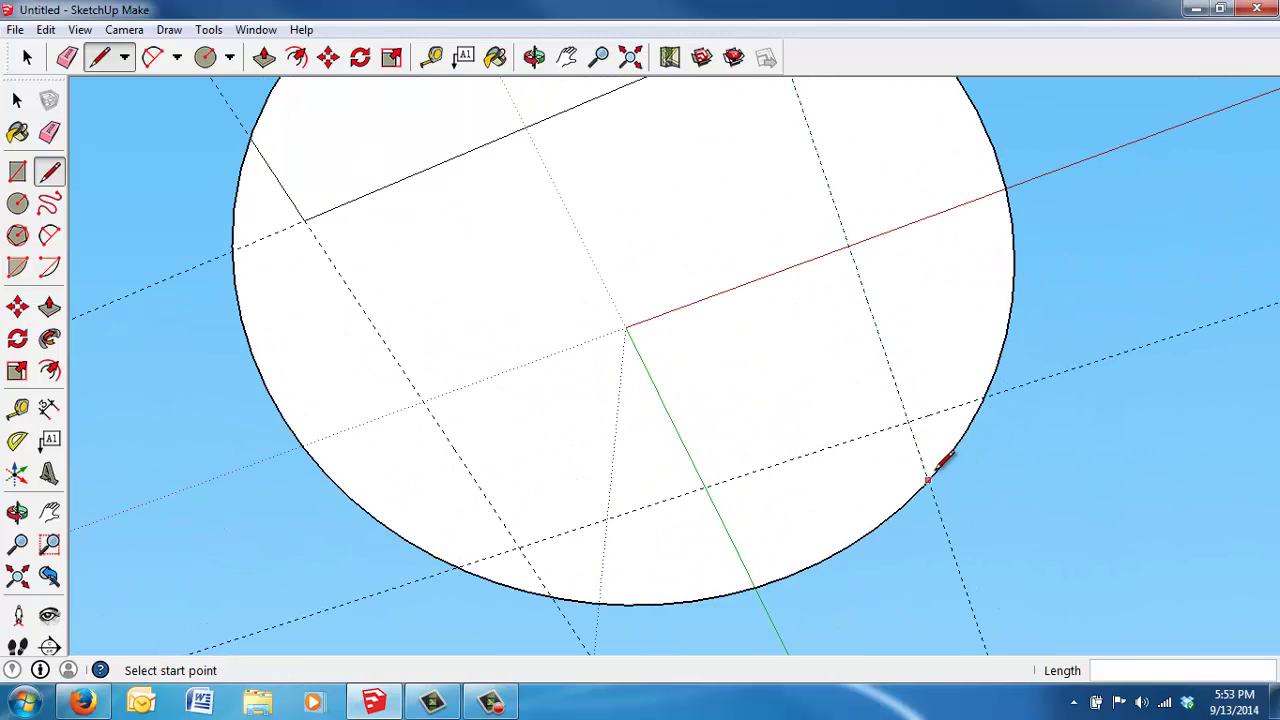
left_click(927, 481)
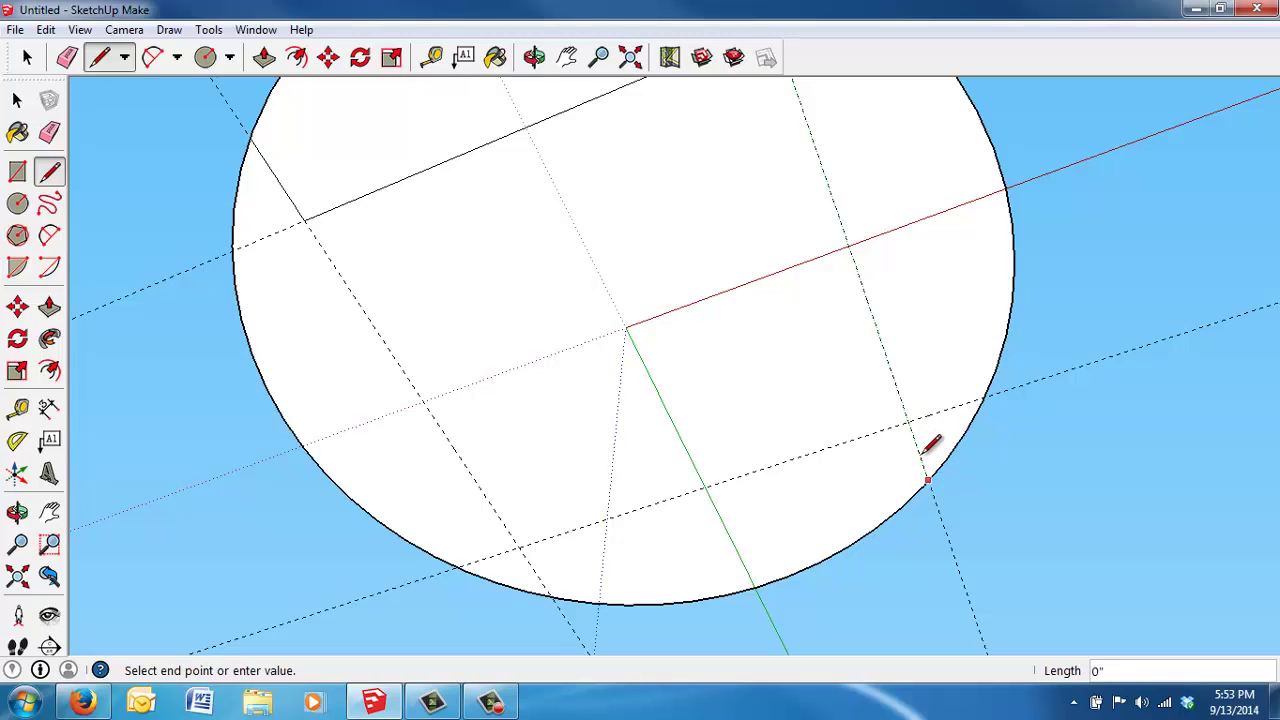
left_click(928, 479)
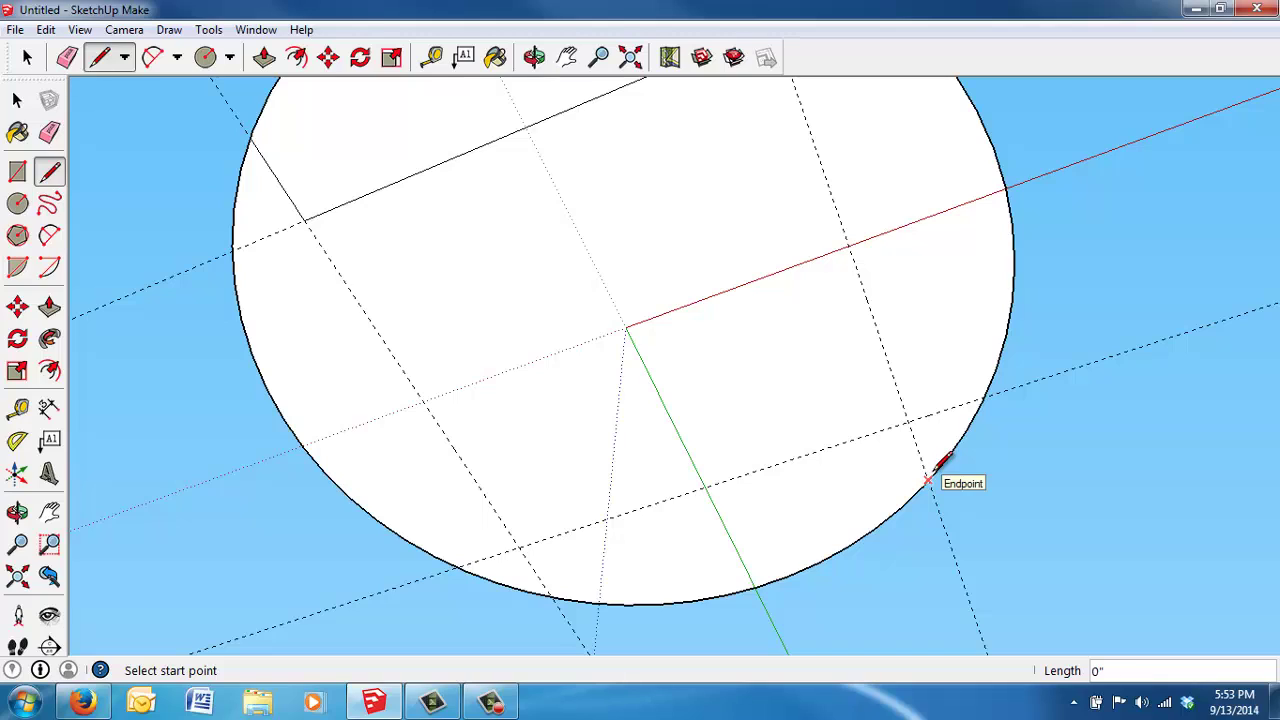
left_click(927, 481)
left_click(907, 422)
left_click(519, 546)
left_click(551, 594)
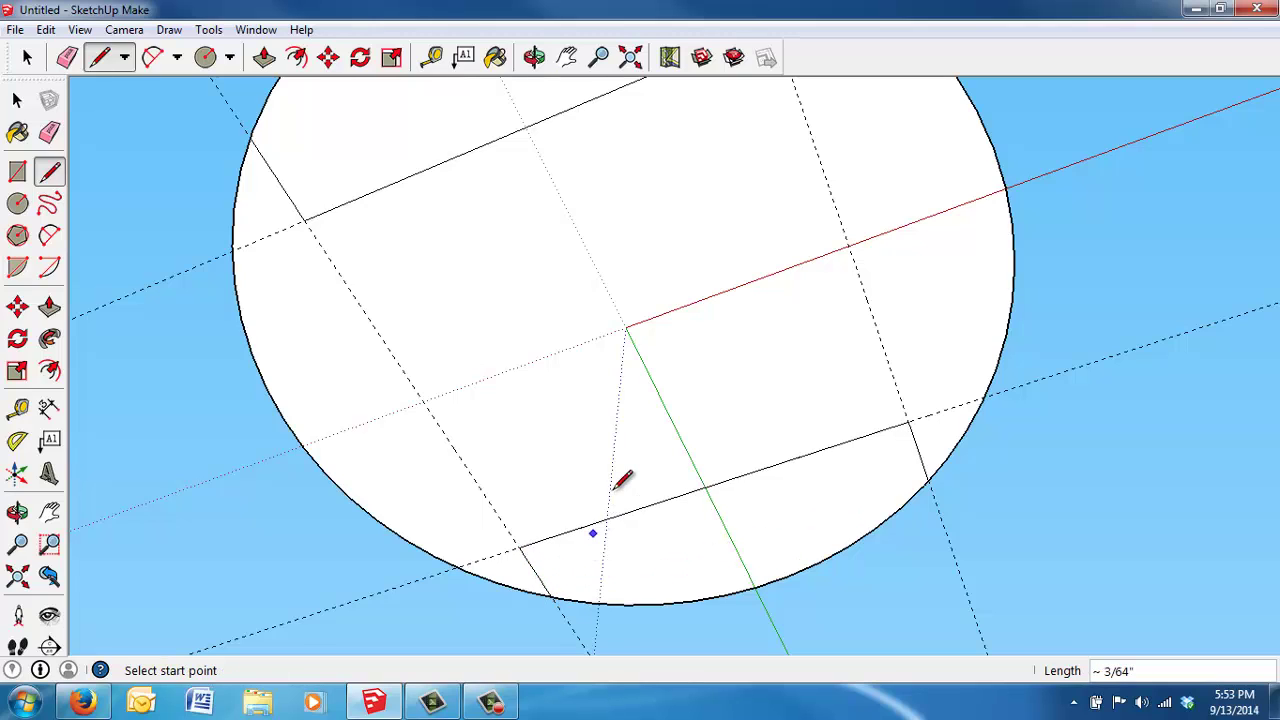
Push/Pull both outlined edge segments 3/4" up into the cylinder to cut two opposite side recesses
scroll(613, 484, "down", 3)
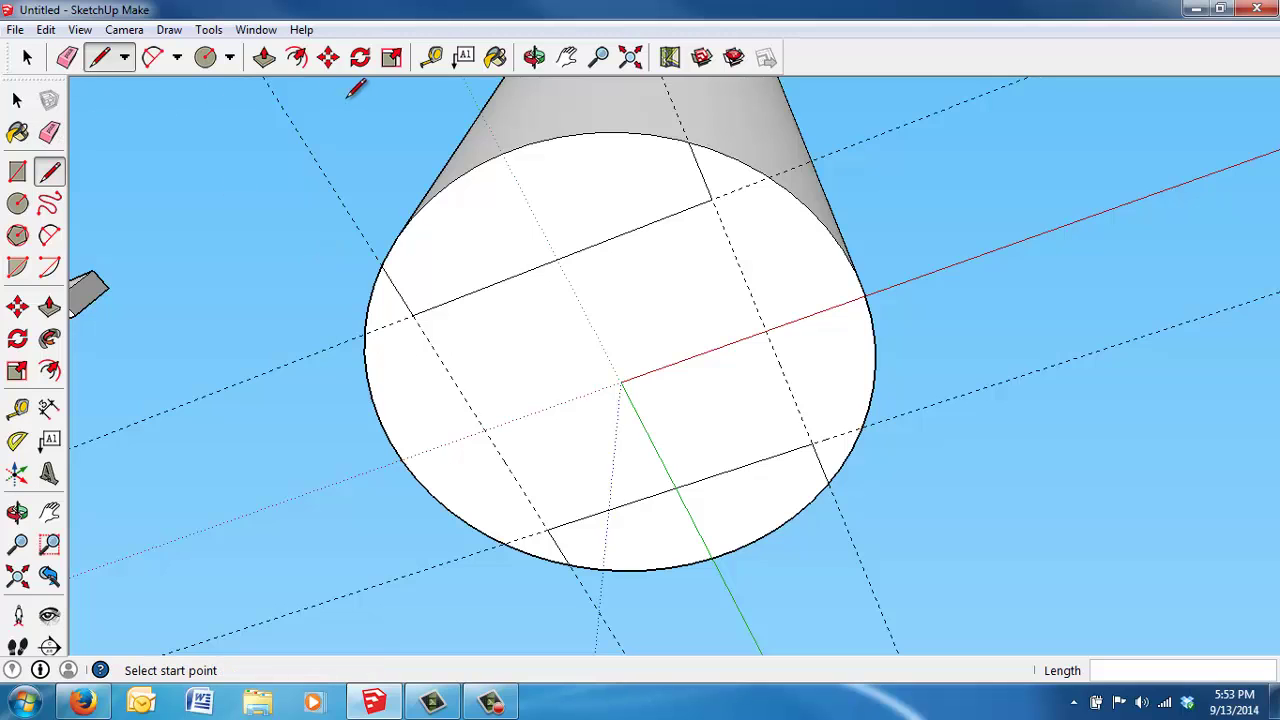
mouse_move(556, 195)
middle_mouse_down()
mouse_move(579, 329)
mouse_move(586, 314)
middle_mouse_up()
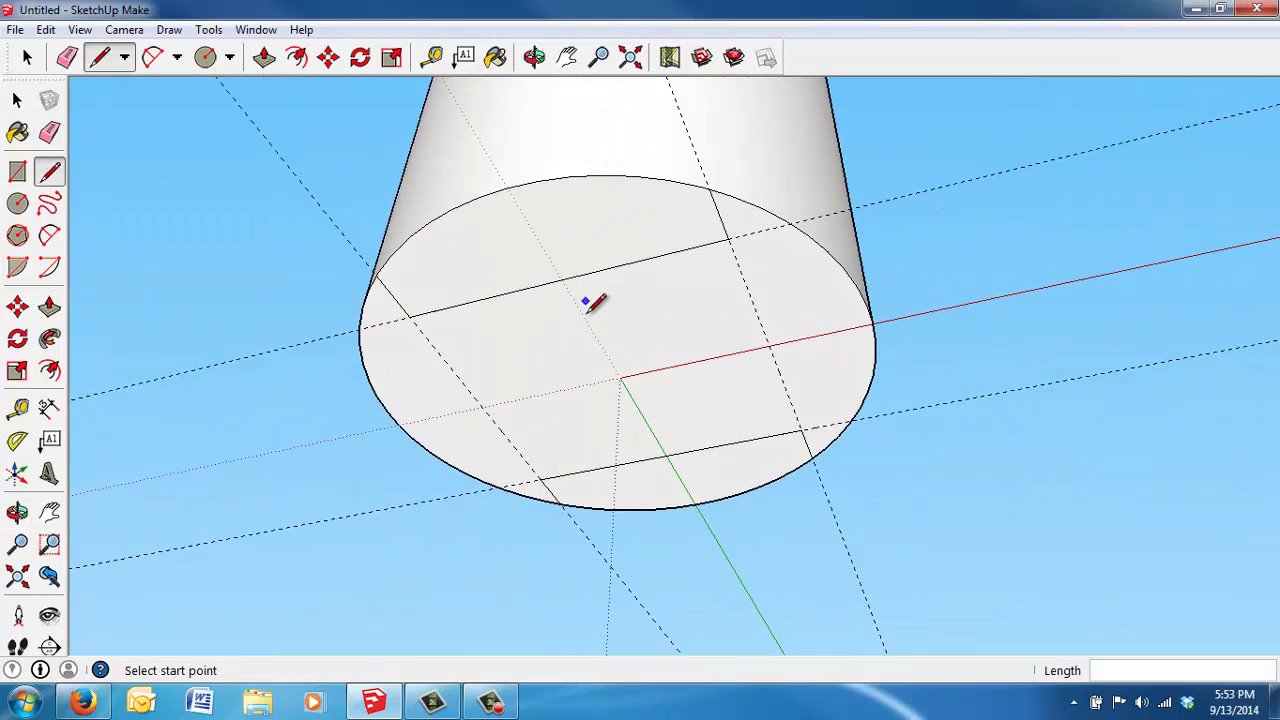
scroll(594, 294, "down", 2)
middle_click_drag(654, 289, 640, 394)
scroll(760, 317, "down", 3)
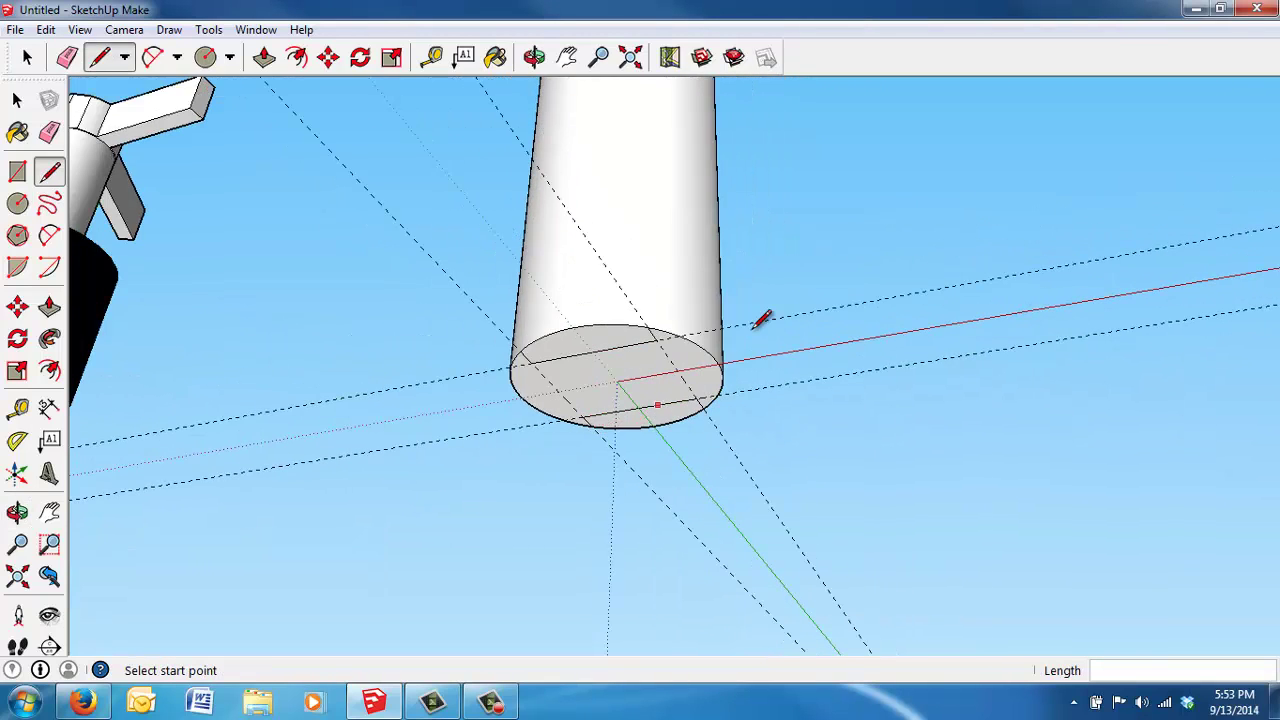
scroll(740, 262, "down", 1)
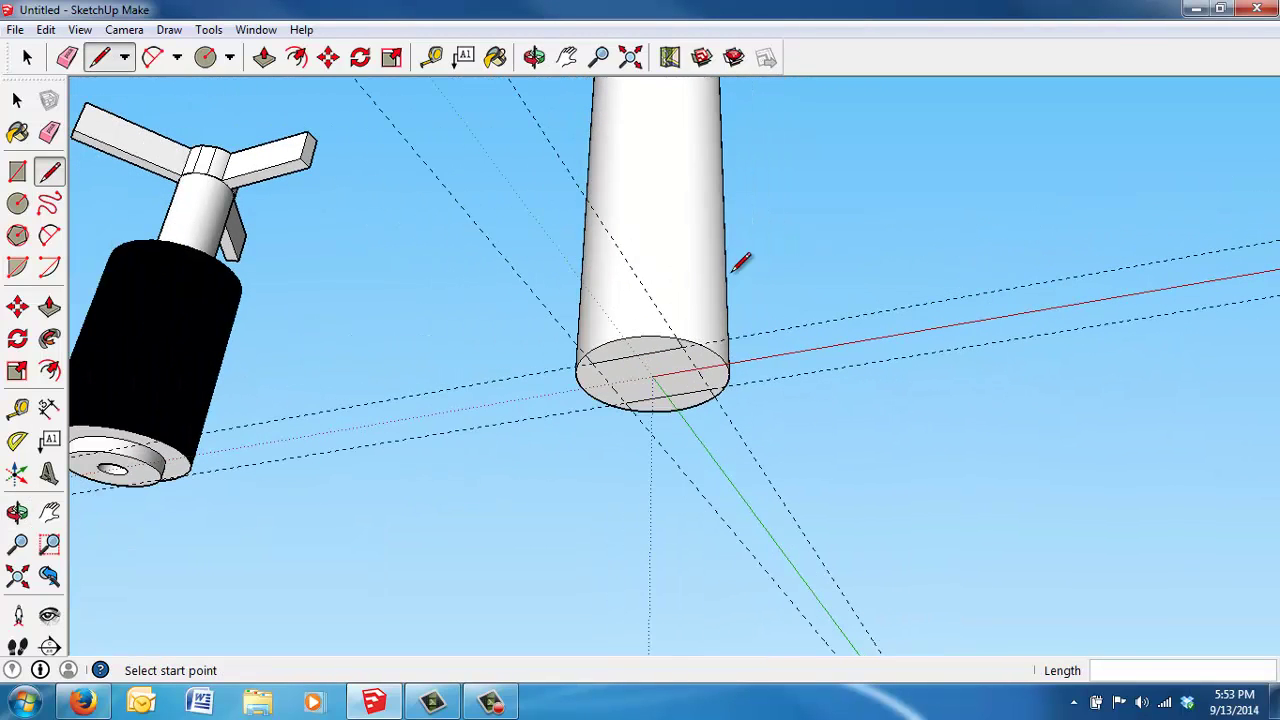
left_click(264, 57)
left_click(632, 355)
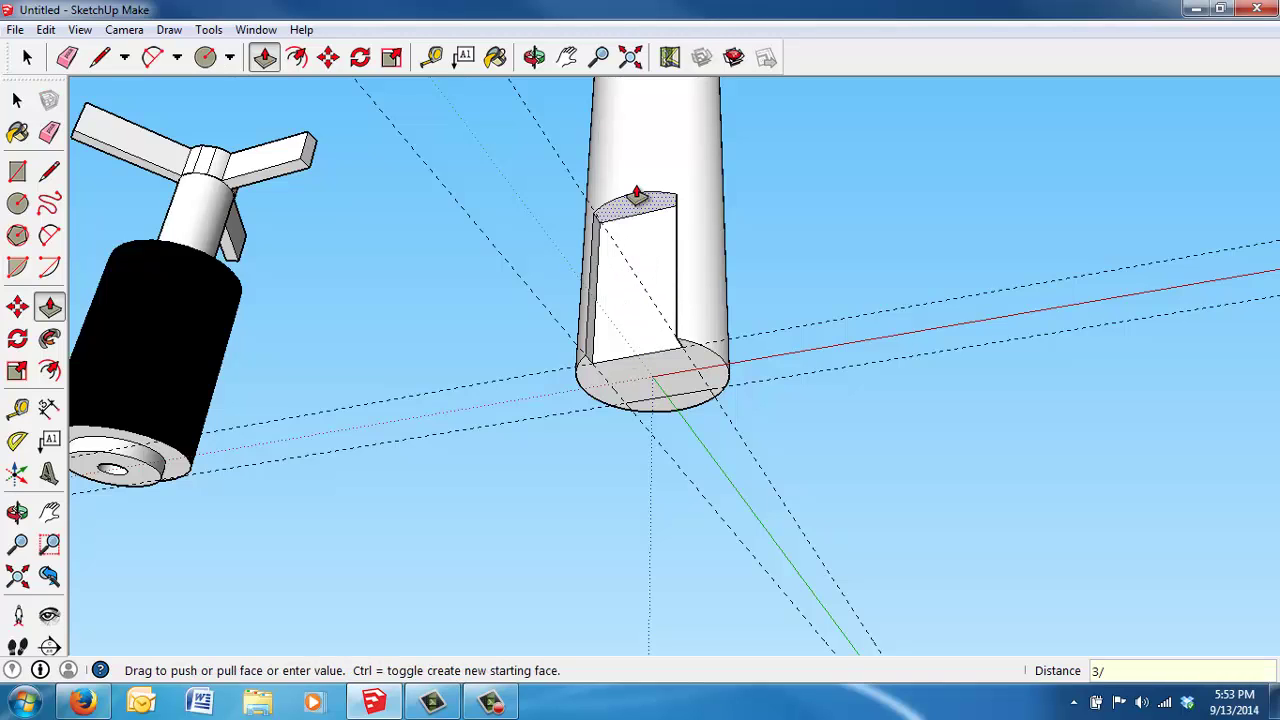
key("Return")
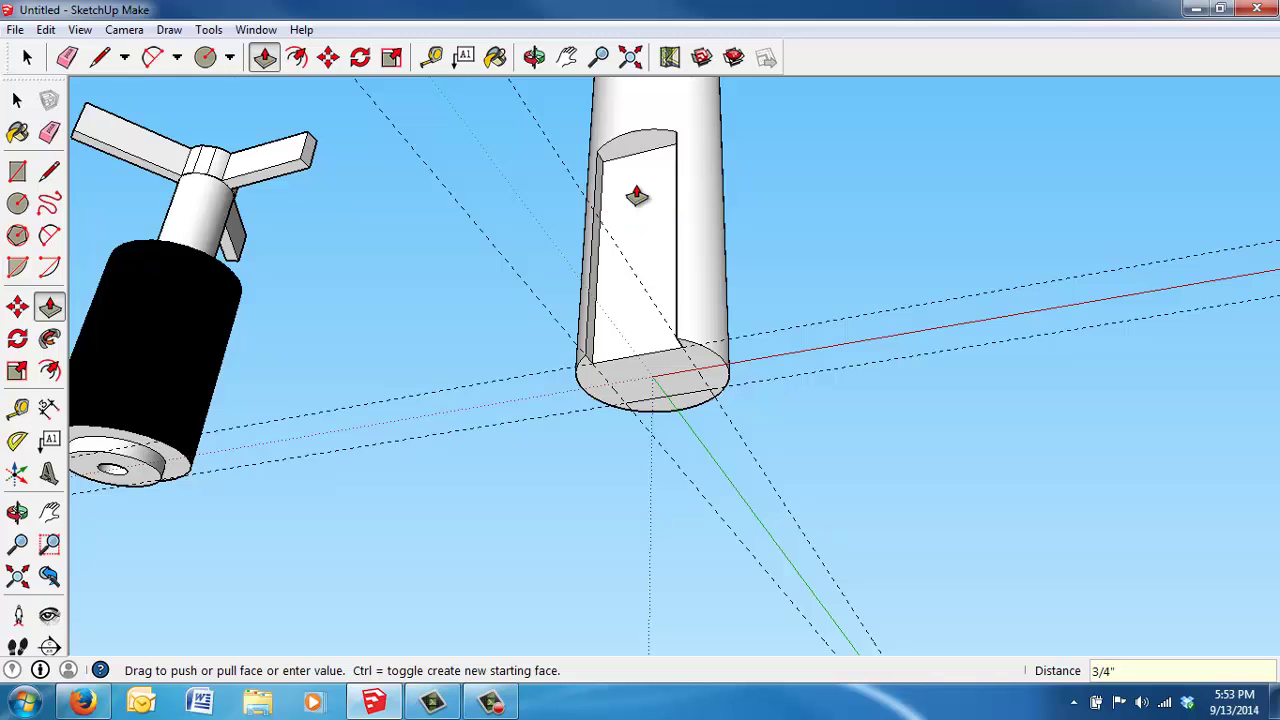
double_click(665, 404)
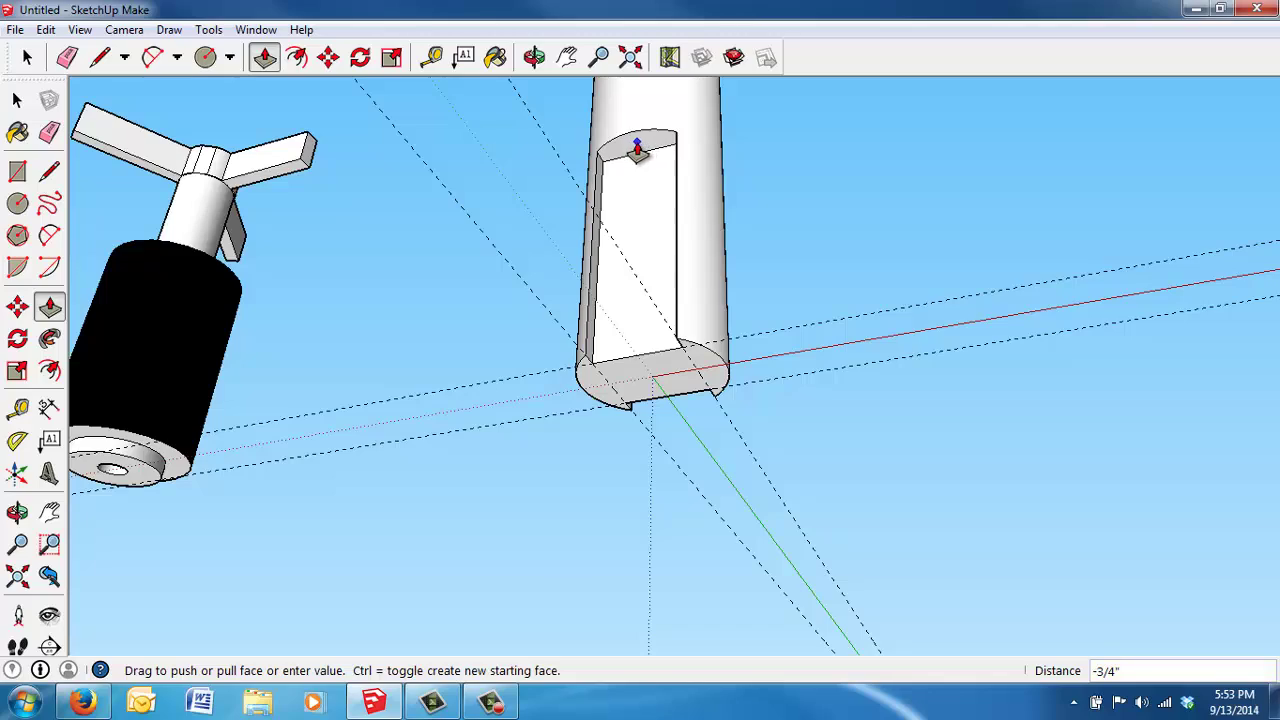
Delete the guides around the cylinder's base
middle_click_drag(826, 366, 903, 297)
key("p")
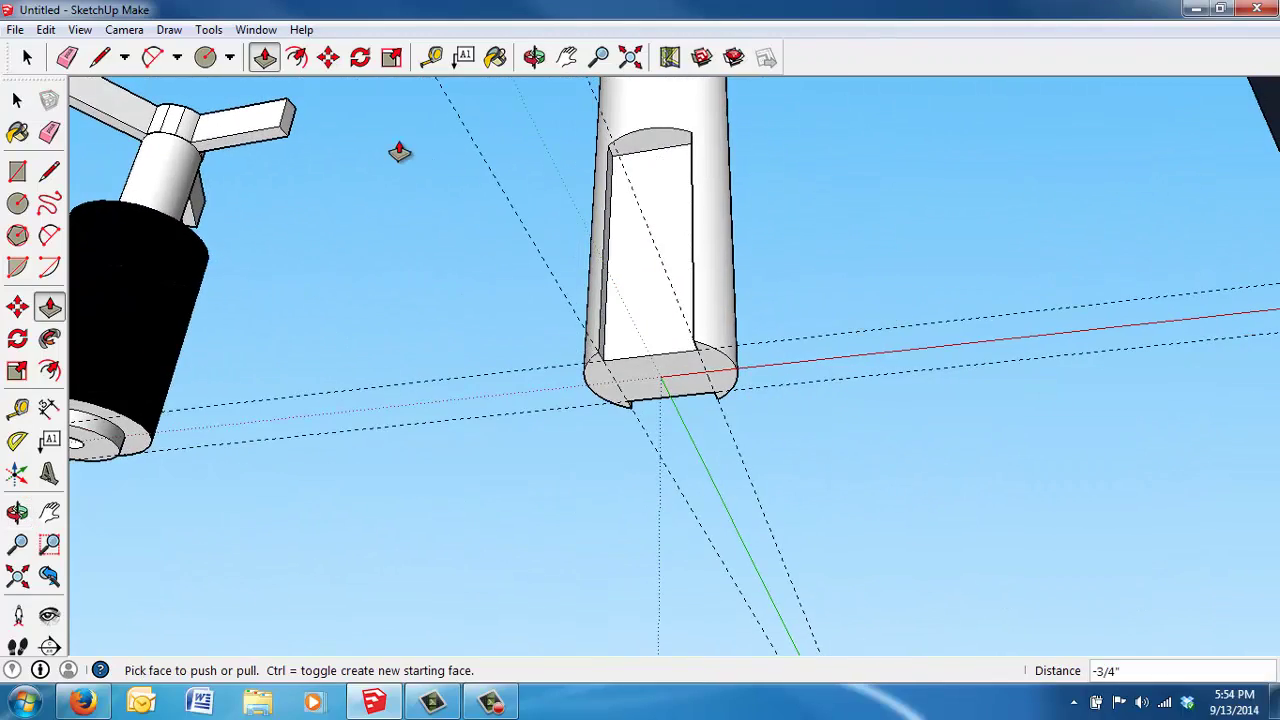
left_click(27, 57)
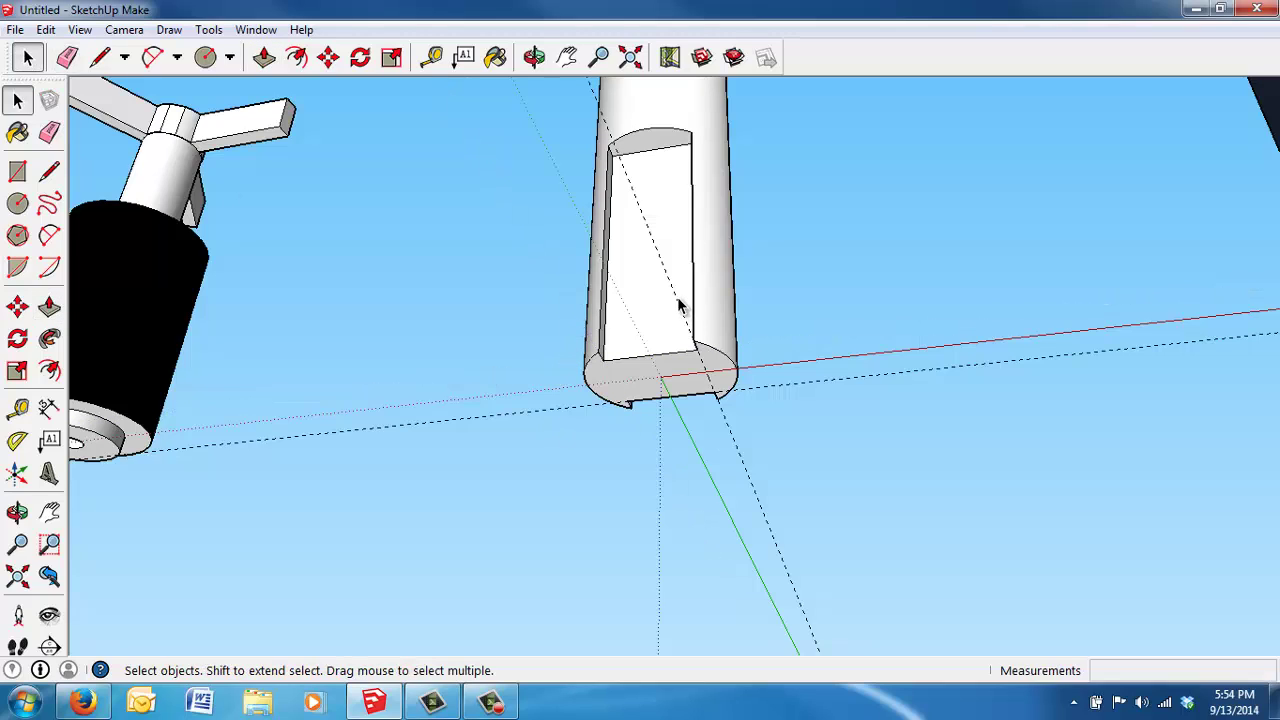
key("Delete")
key("Delete")
Draw a circle with a 7/128" radius on the cylinder's bottom face, centred at the origin
middle_click_drag(641, 272, 710, 204)
scroll(676, 400, "down", 3)
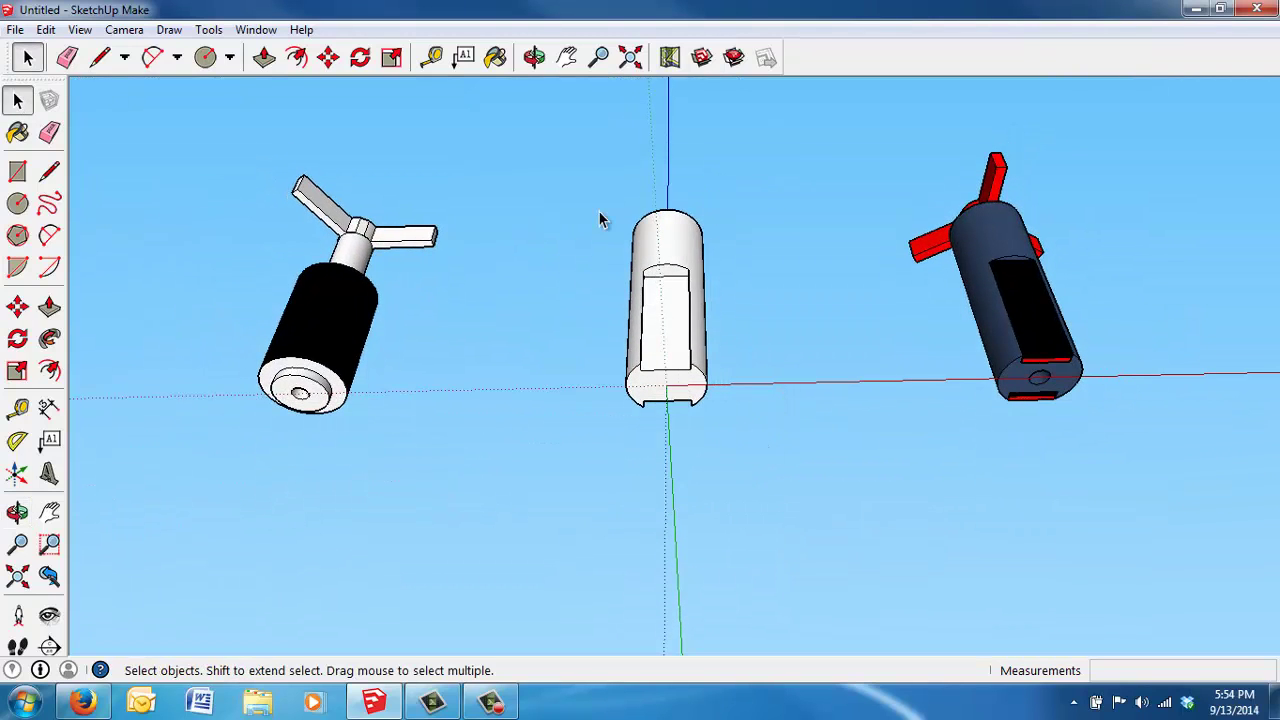
left_click(205, 57)
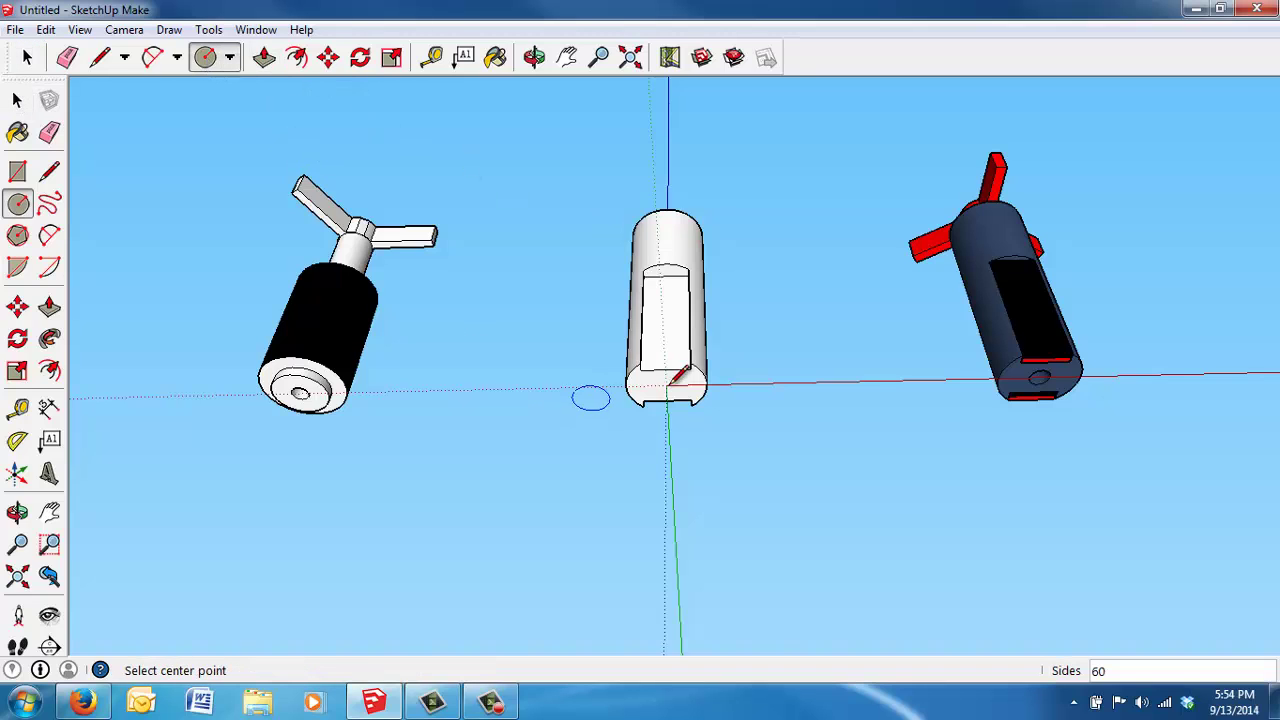
scroll(680, 385, "up", 2)
scroll(680, 384, "up", 3)
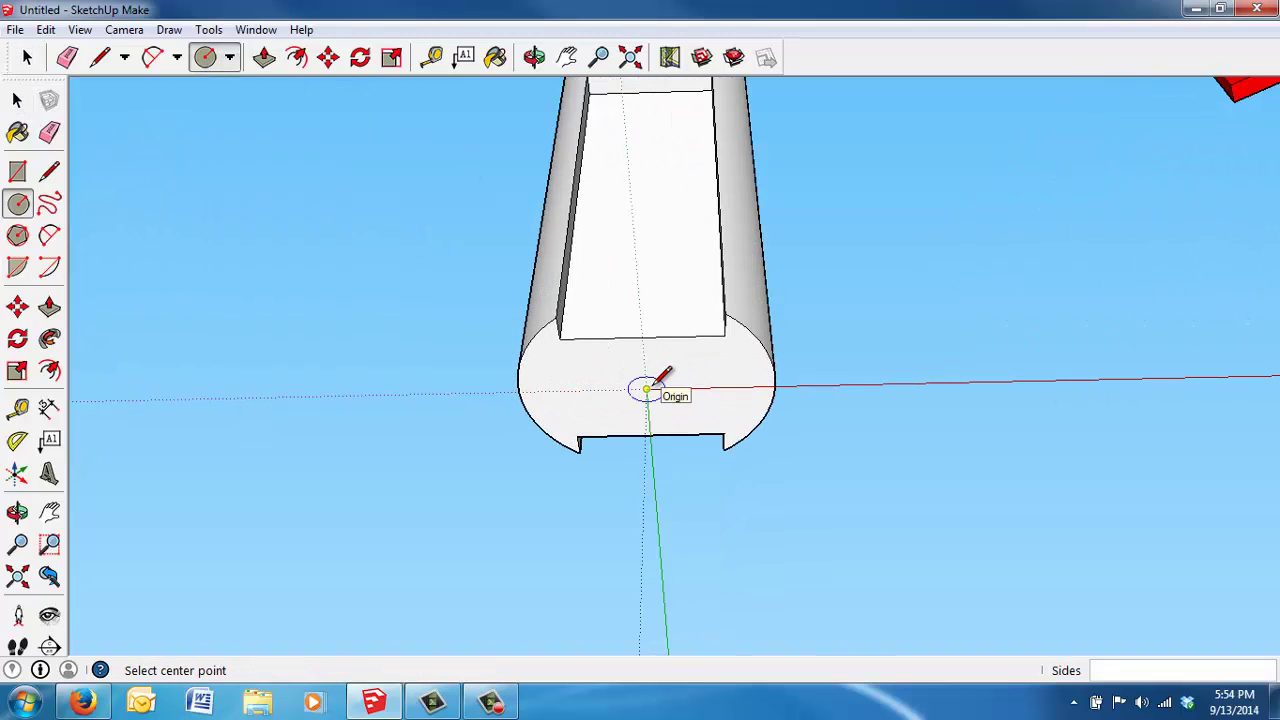
left_click(647, 389)
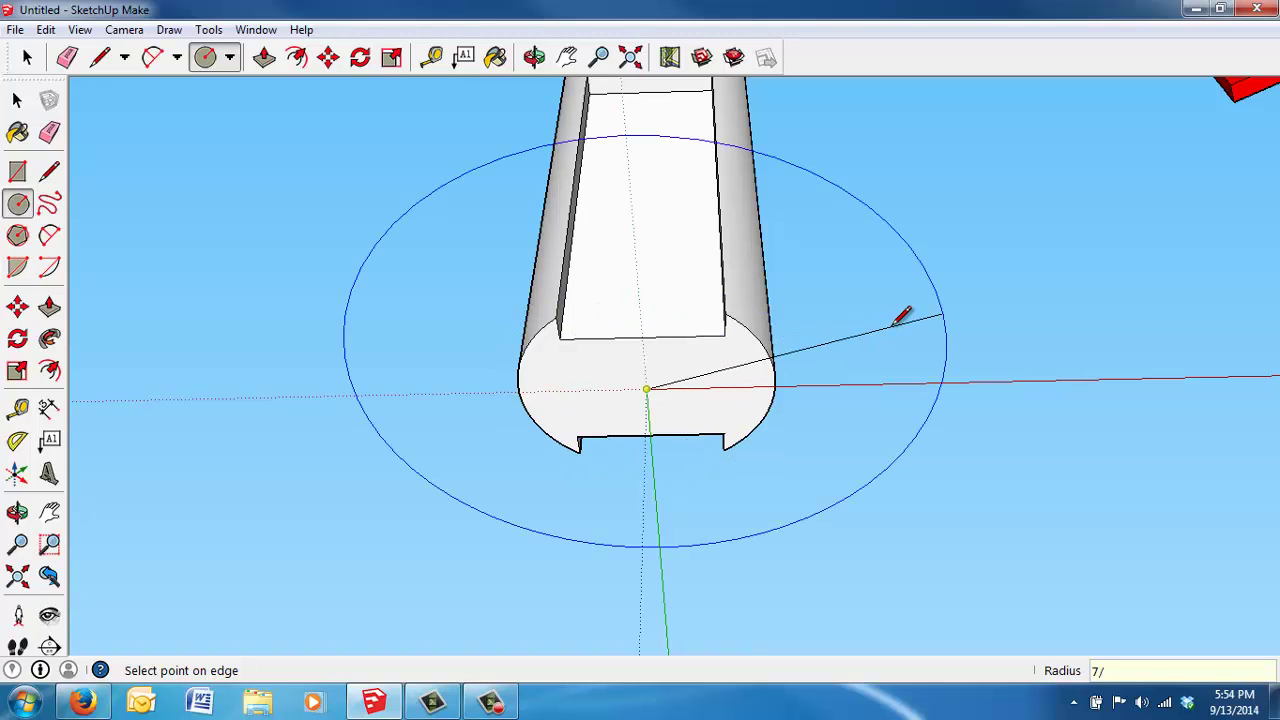
key("Return")
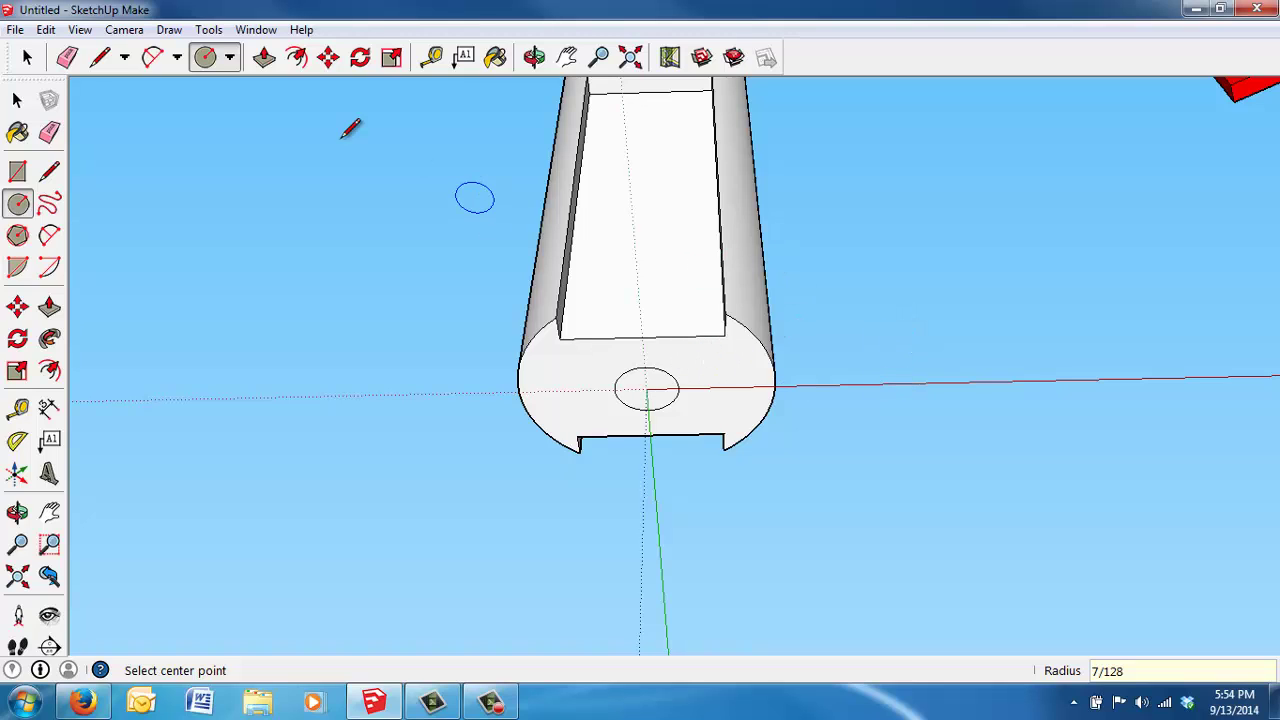
Push/Pull the small circle 1 17/64" through to the cylinder's top face to make a through hole
left_click(265, 57)
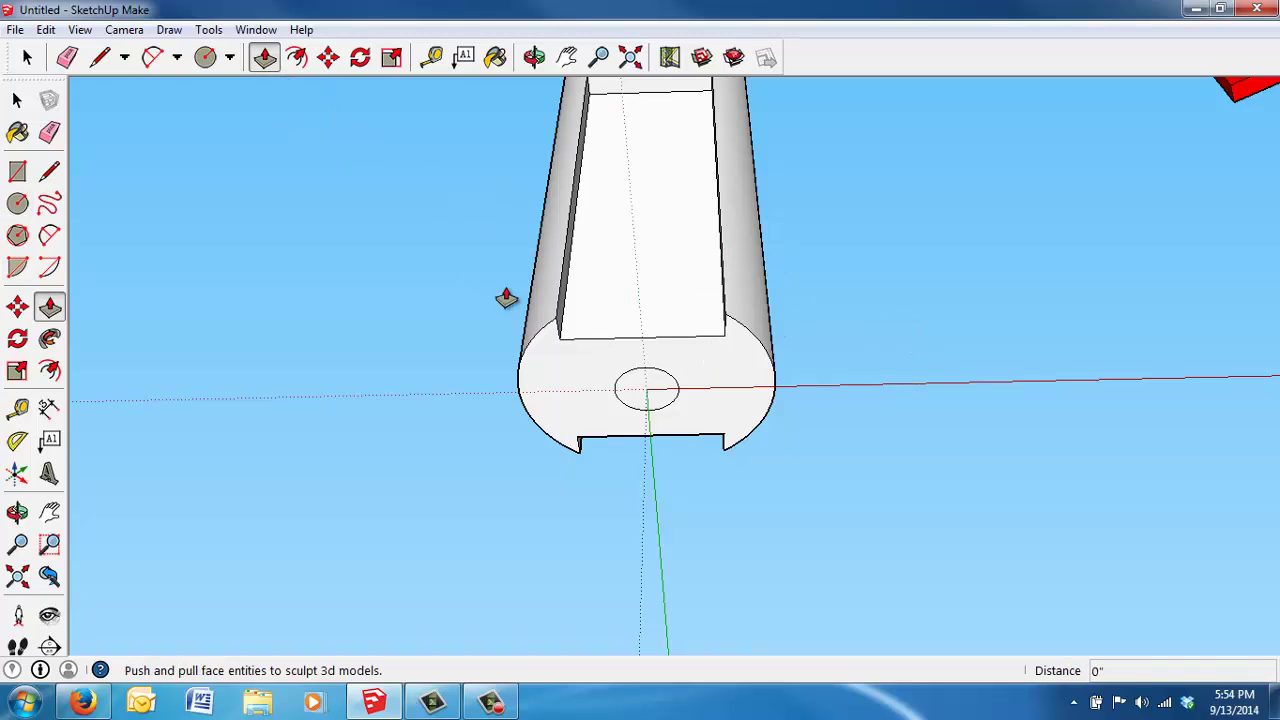
left_click(651, 394)
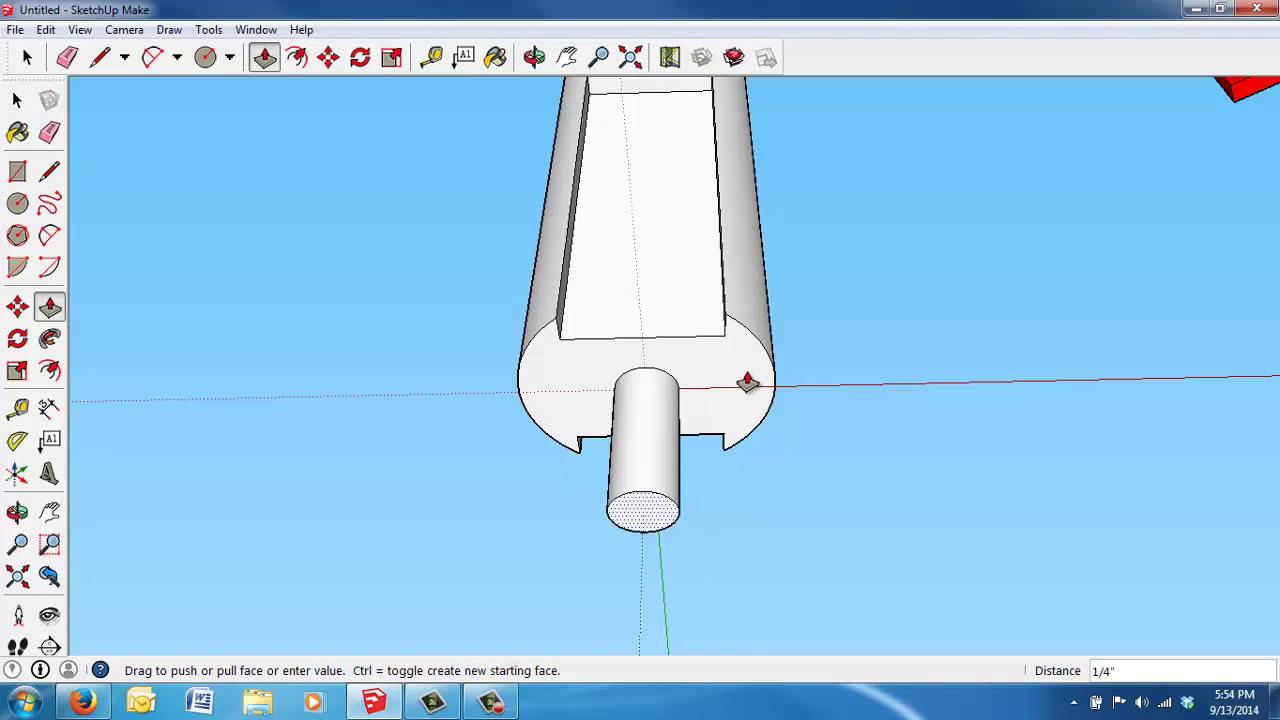
middle_click_drag(807, 247, 737, 486)
scroll(737, 520, "down", 3)
middle_click_drag(777, 202, 765, 310)
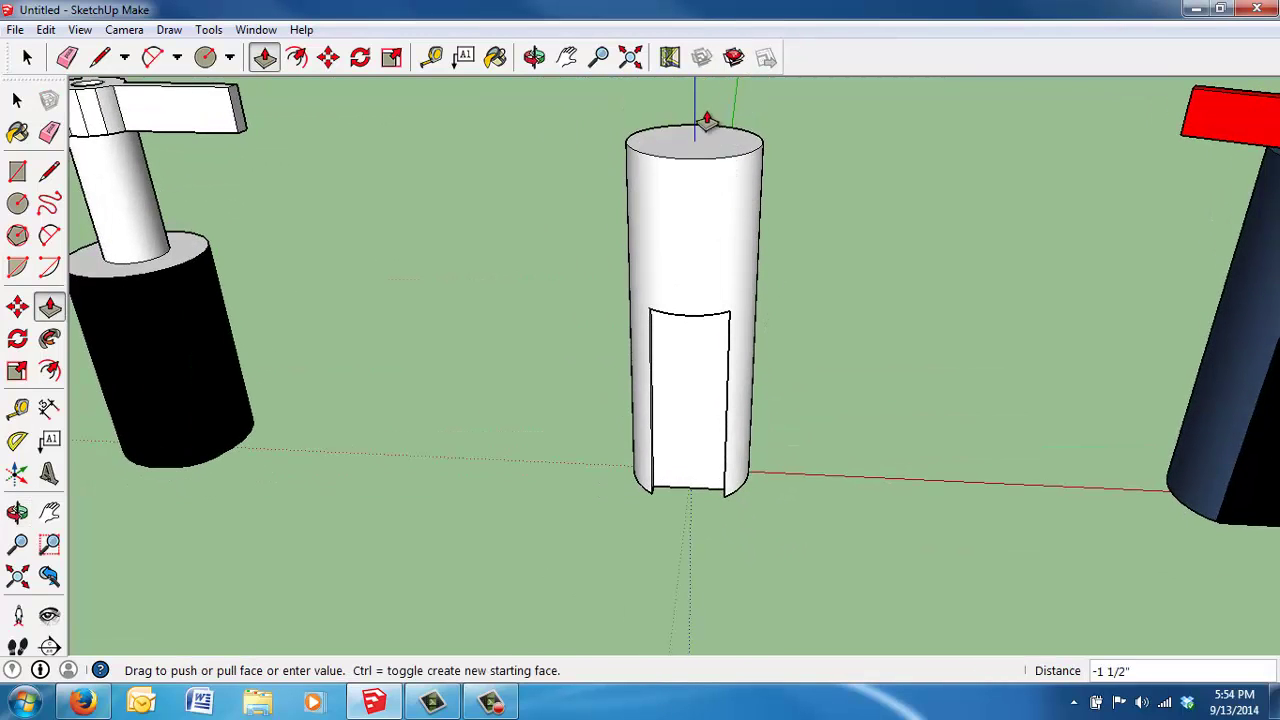
left_click(731, 146)
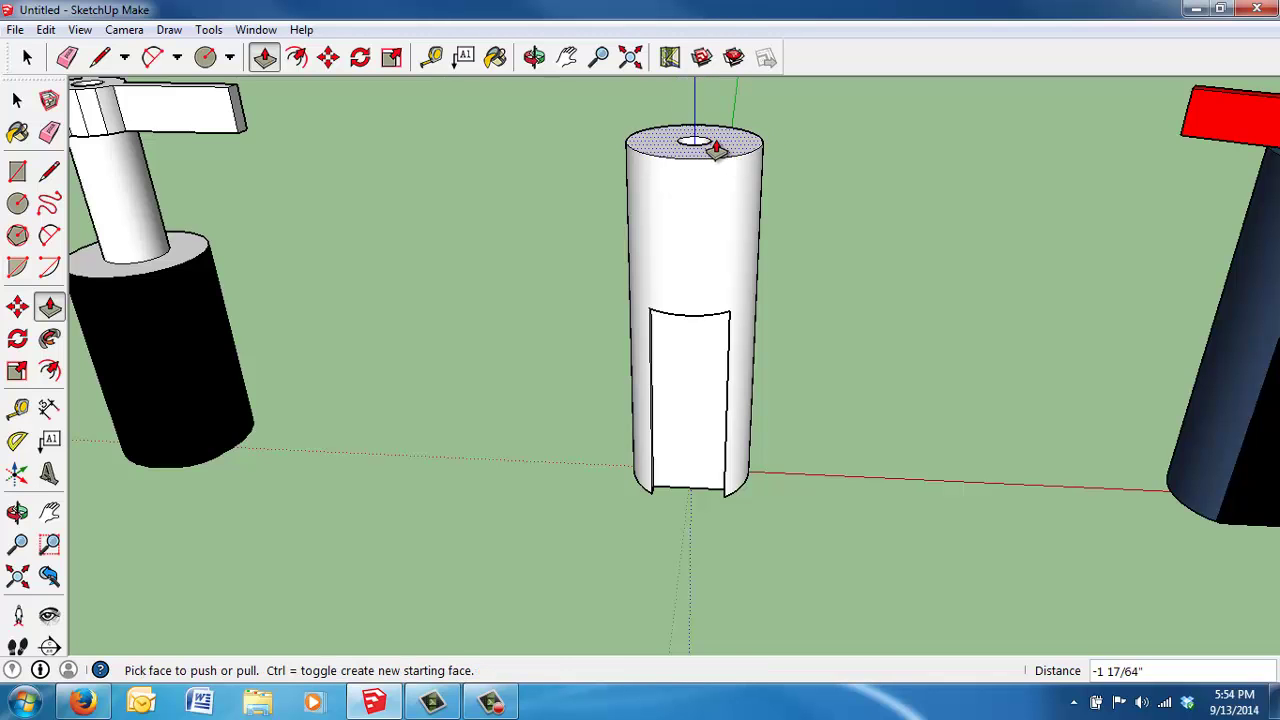
Cap the hole's opening on the top face by drawing a line across its rim, and delete that line
scroll(711, 140, "up", 3)
middle_click_drag(711, 137, 741, 176)
scroll(741, 176, "down", 4)
middle_click_drag(686, 251, 657, 500)
left_click(100, 57)
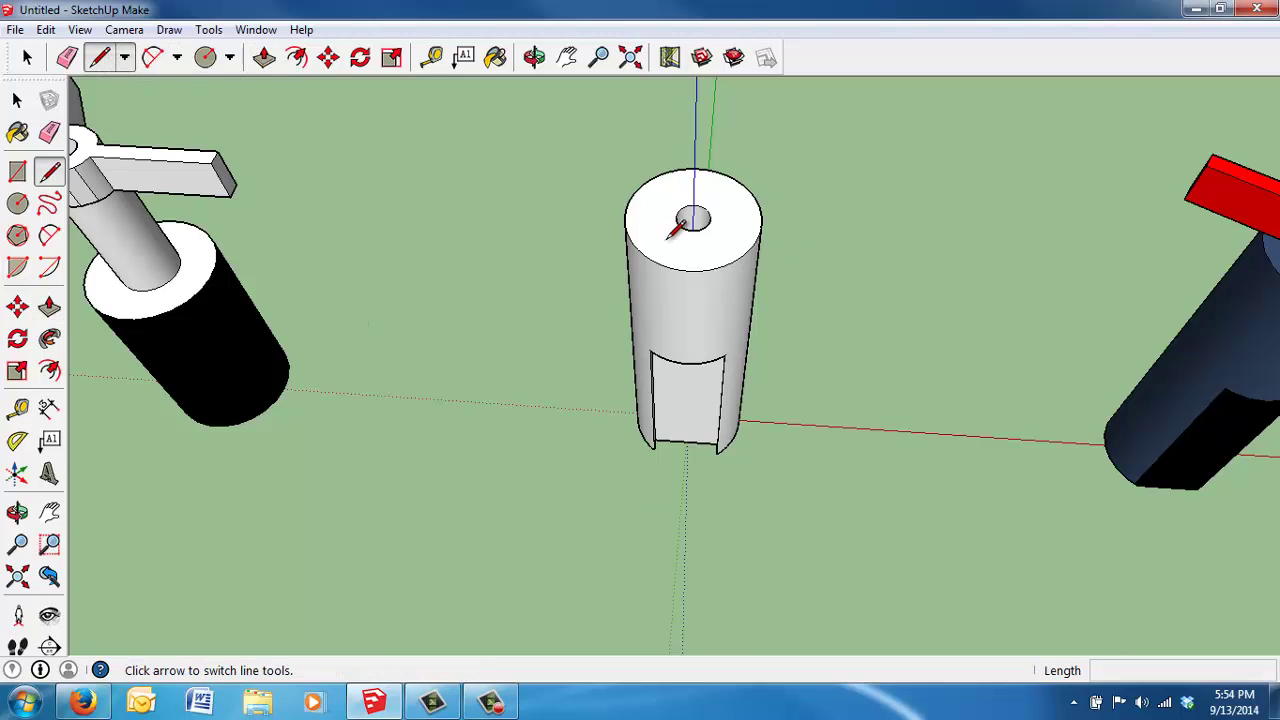
scroll(712, 198, "up", 2)
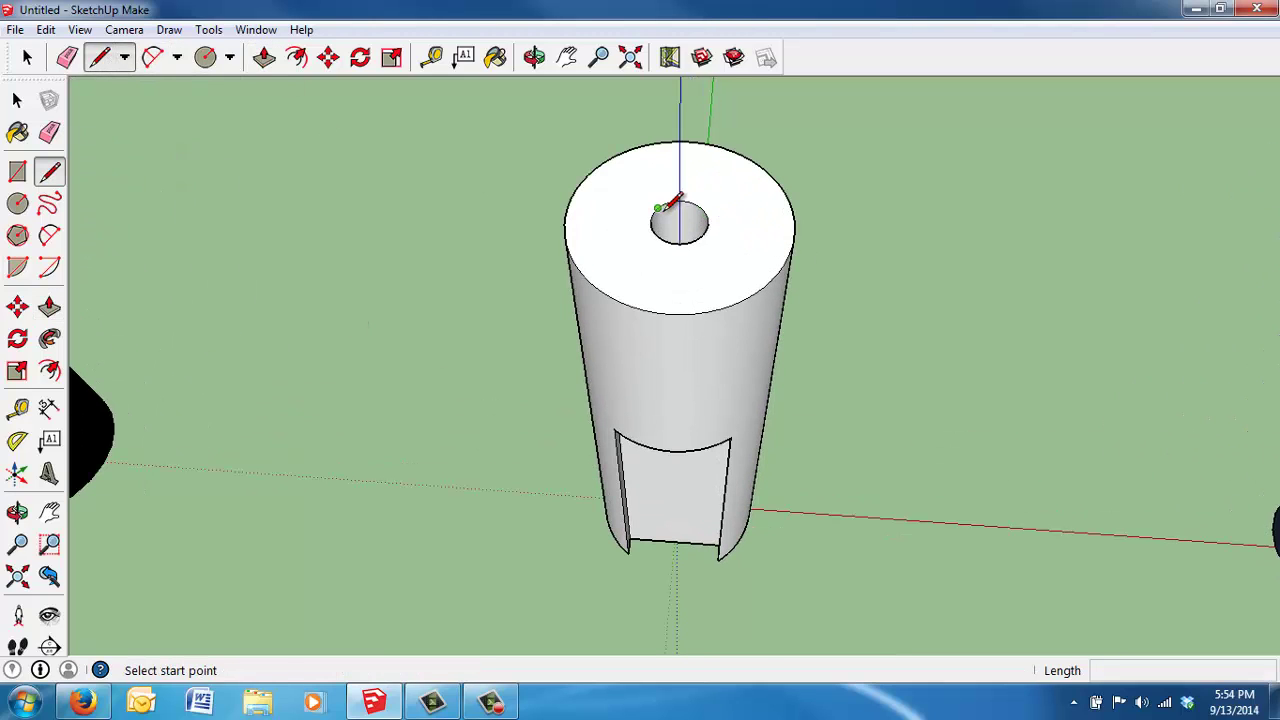
left_click(658, 208)
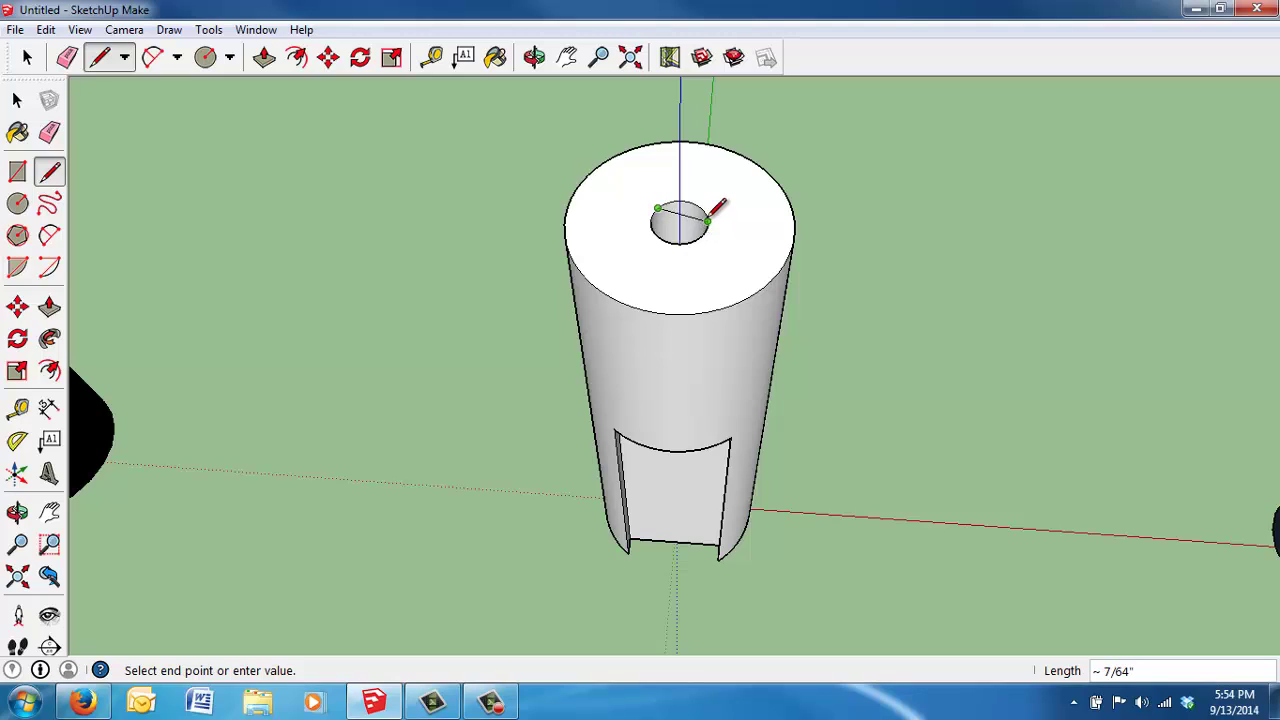
left_click(708, 220)
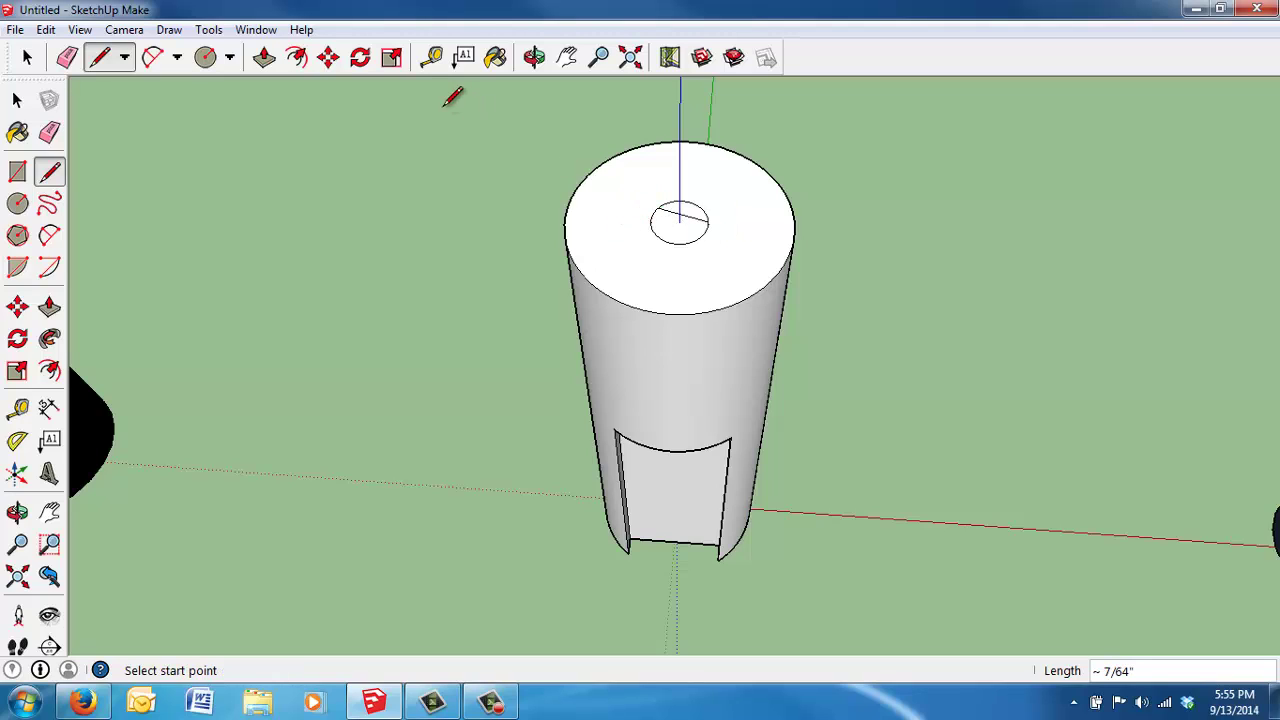
left_click(27, 57)
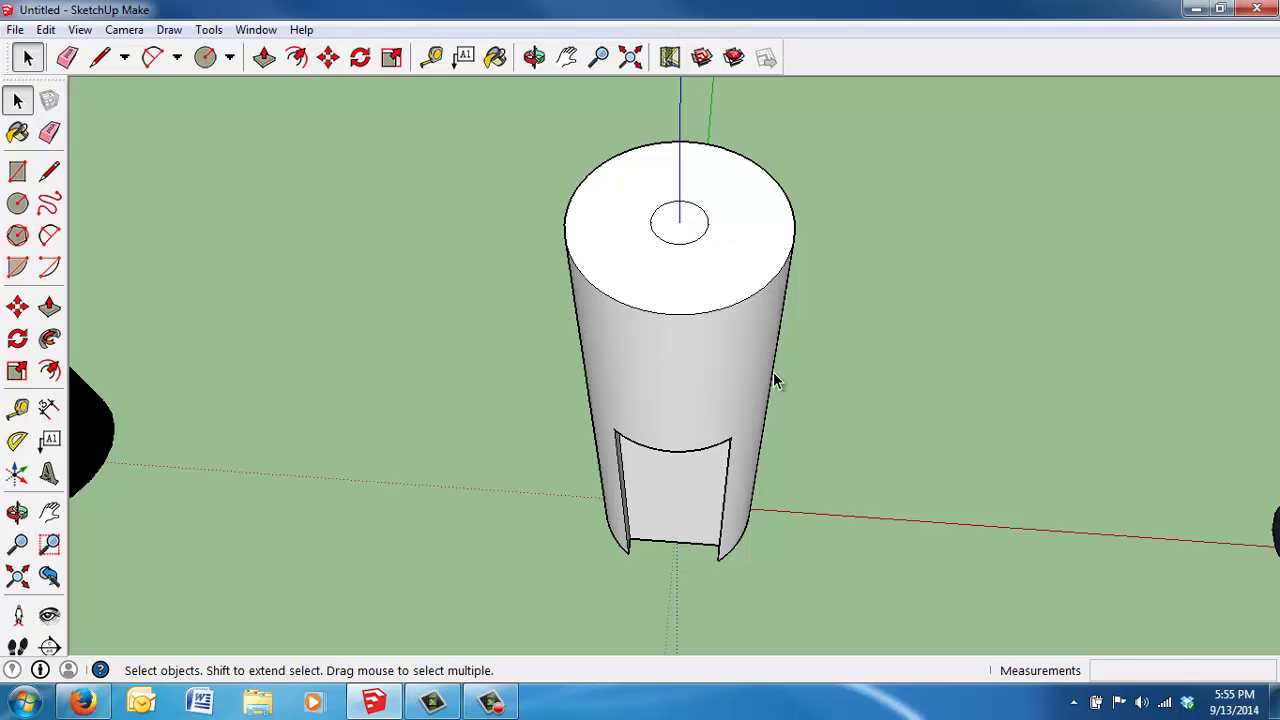
scroll(834, 457, "down", 2)
middle_click_drag(830, 480, 671, 277)
scroll(577, 238, "up", 2)
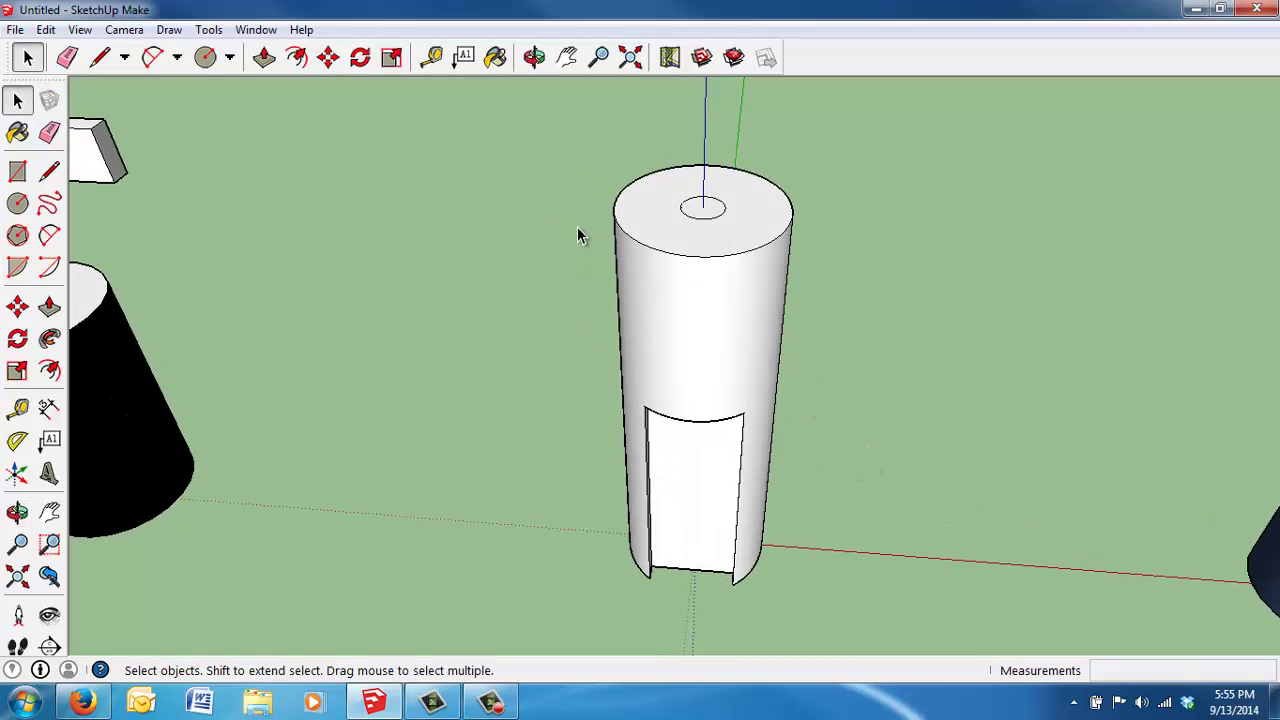
scroll(578, 236, "down", 2)
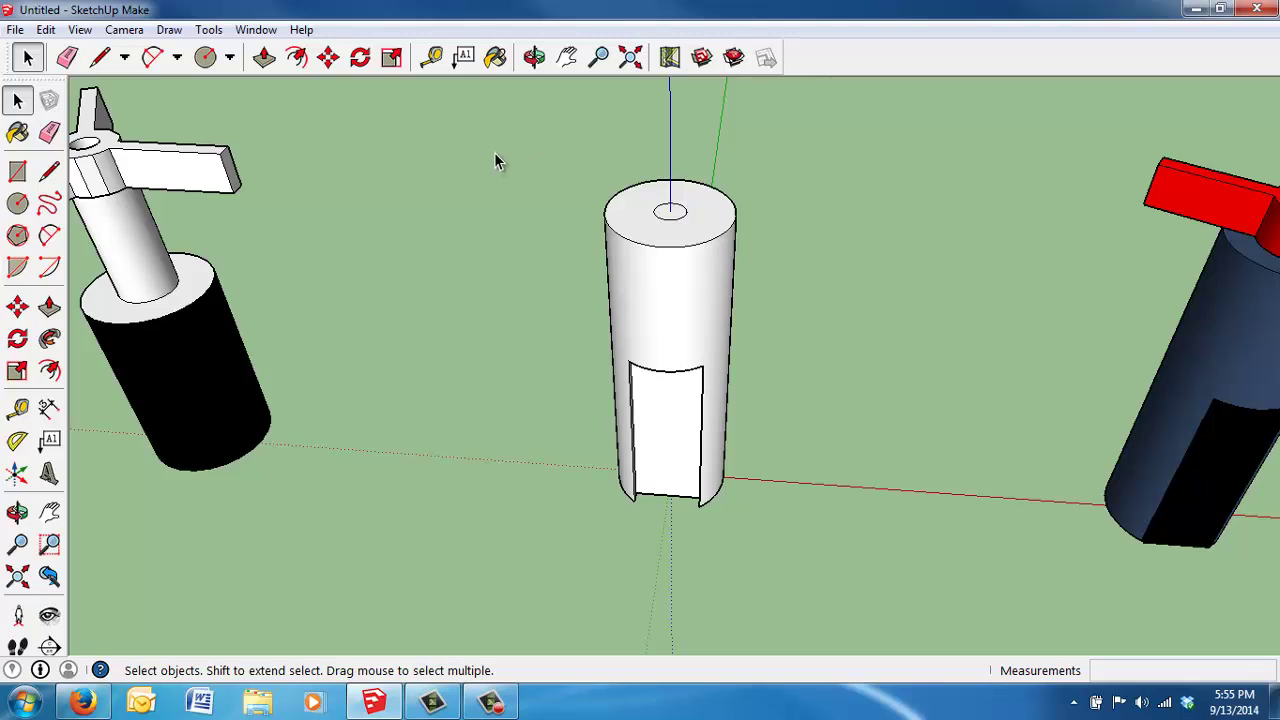
Make a group of the whole cylinder with its cutouts and central hole
left_click_drag(509, 167, 816, 567)
right_click(659, 297)
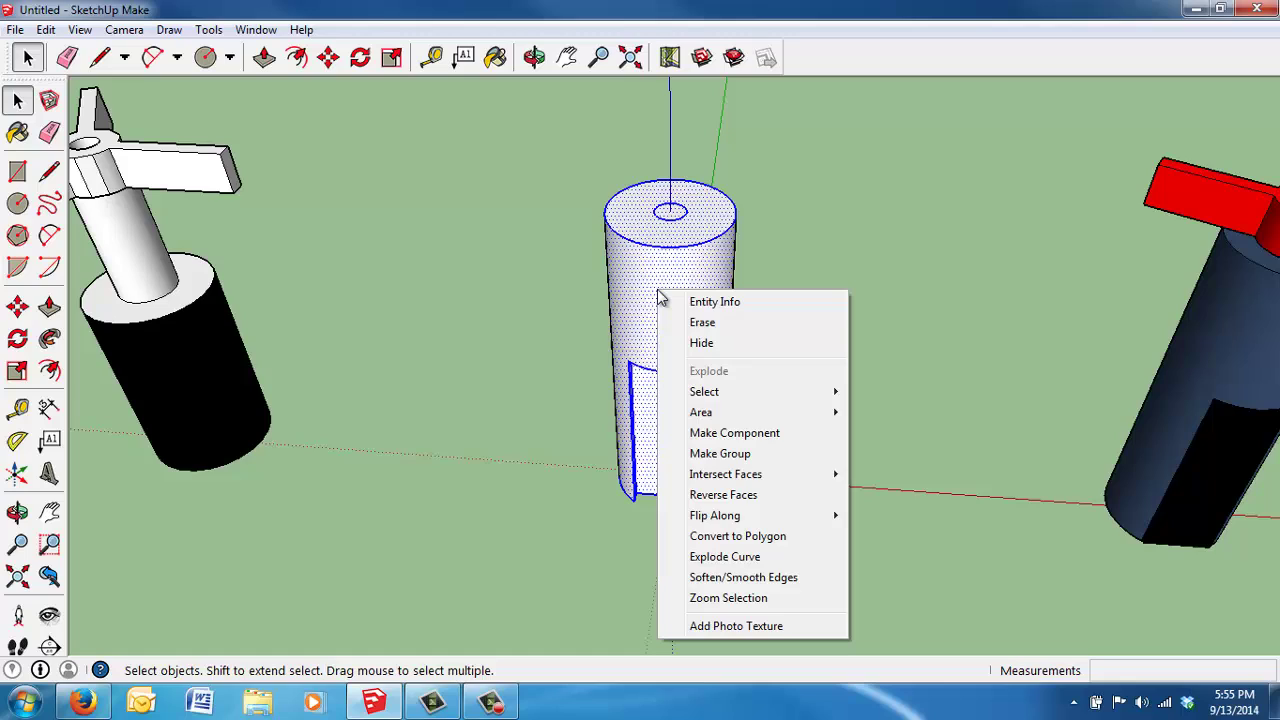
left_click(740, 455)
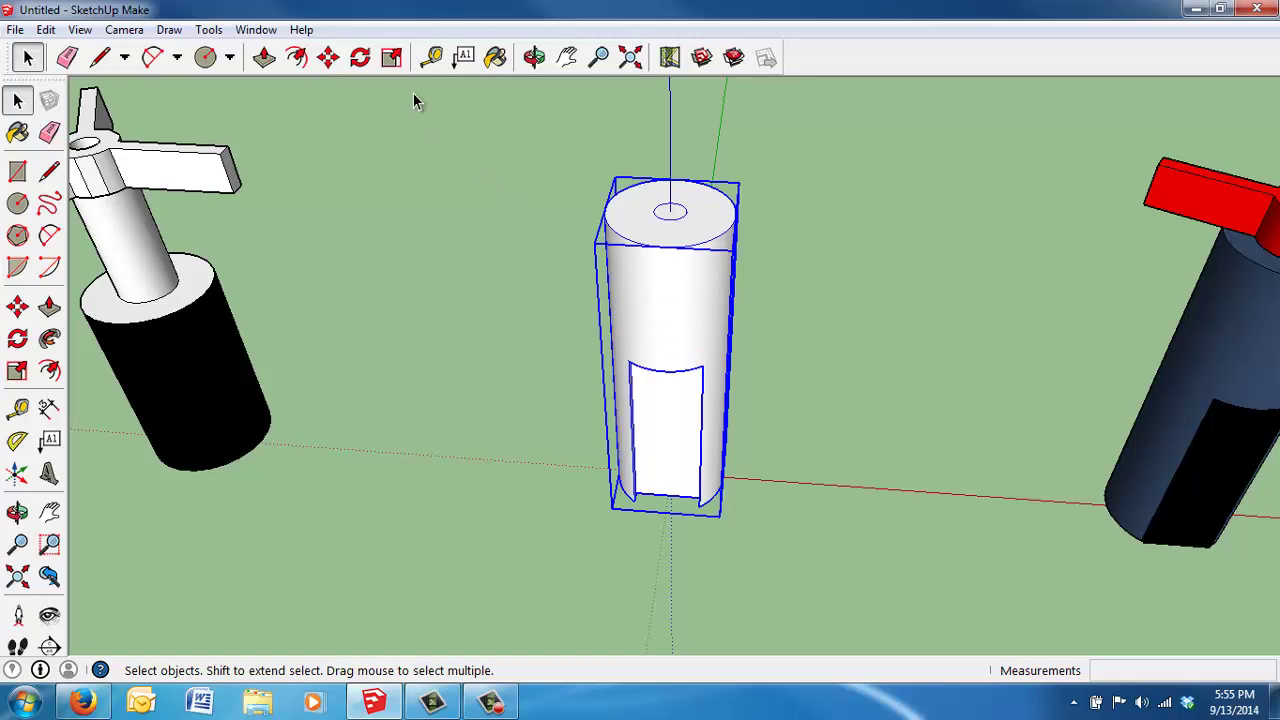
Paint the cylinder group with the <Beige>1 material from the in-model materials and close the materials window
left_click(495, 57)
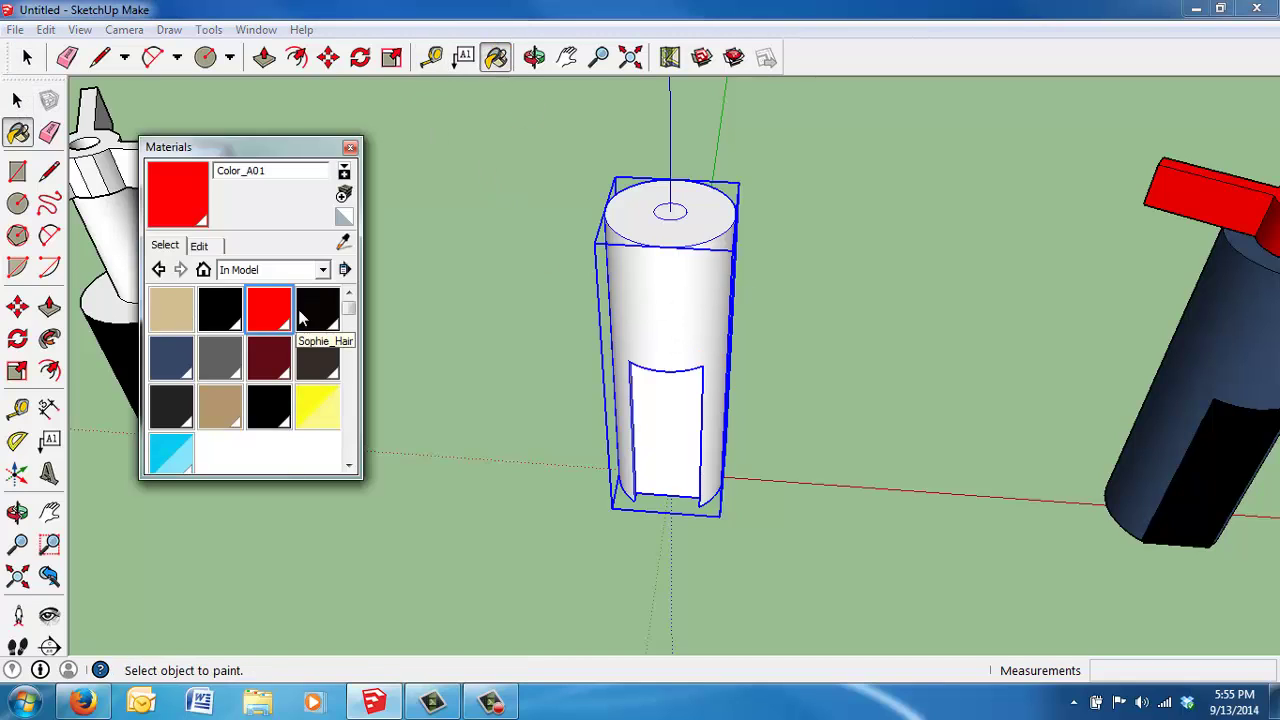
left_click(172, 308)
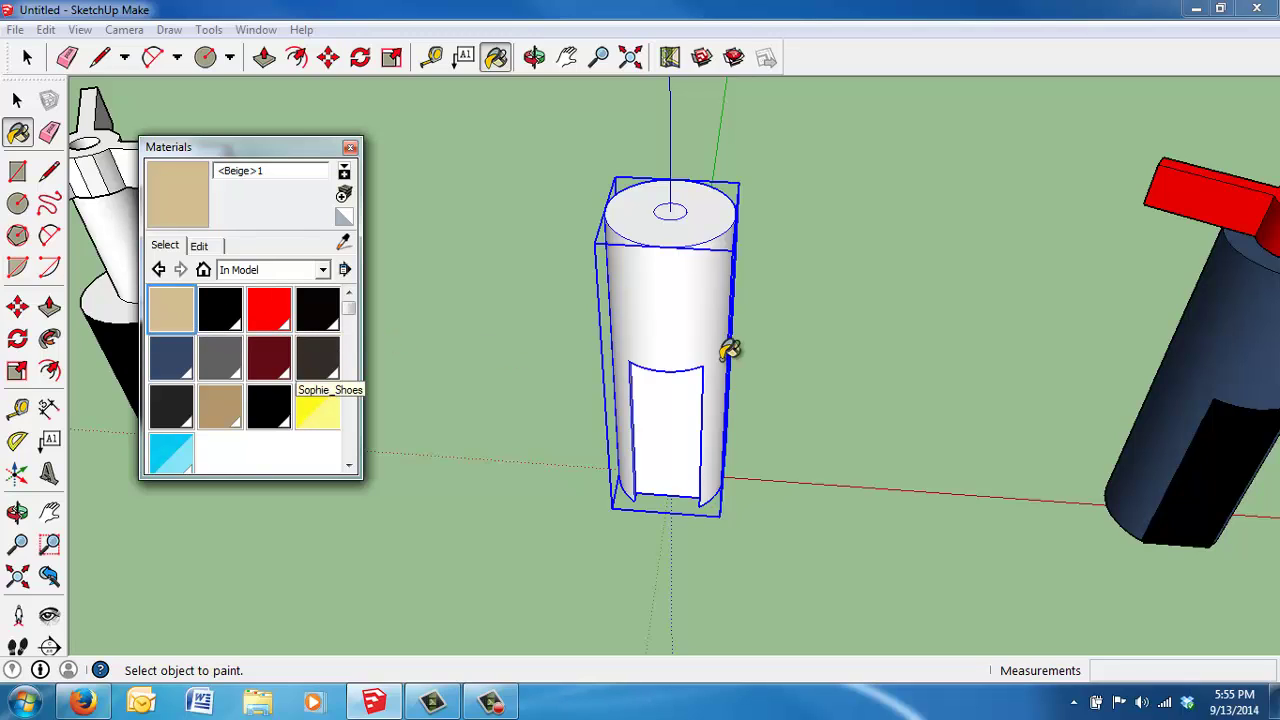
left_click(685, 283)
mouse_move(797, 291)
middle_mouse_down()
mouse_move(637, 400)
mouse_move(748, 290)
mouse_move(735, 305)
middle_mouse_up()
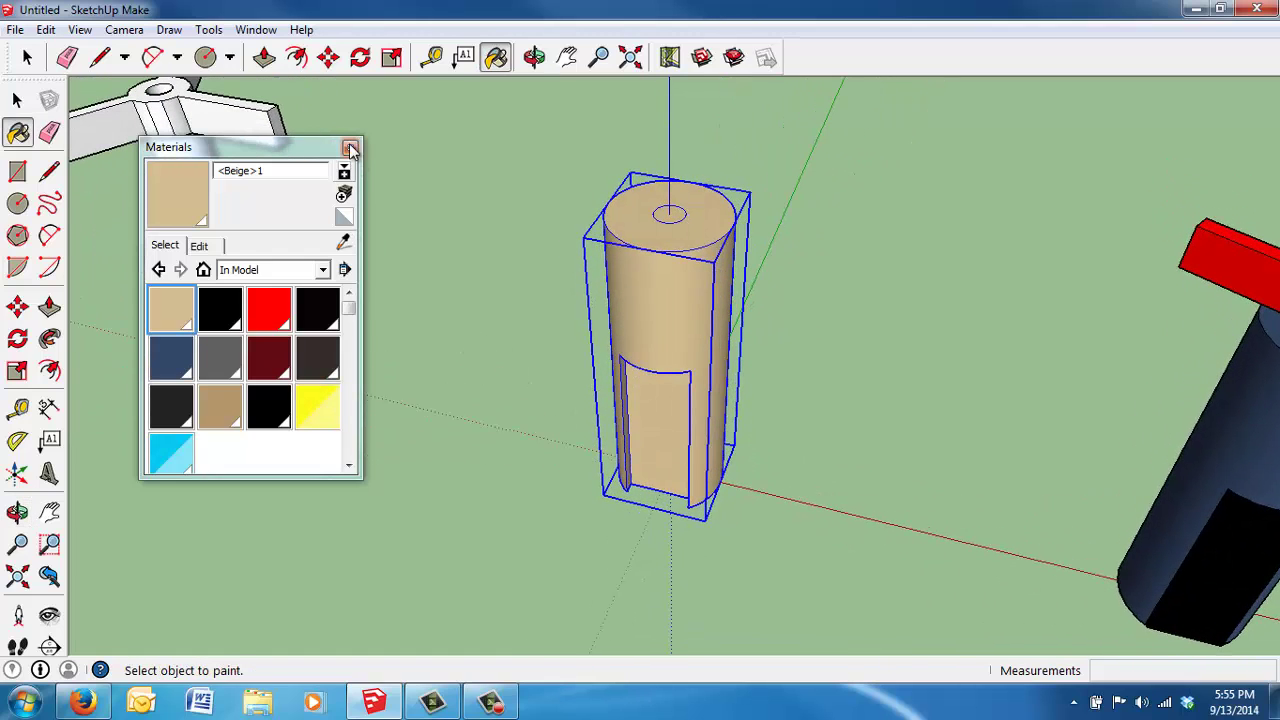
left_click(350, 148)
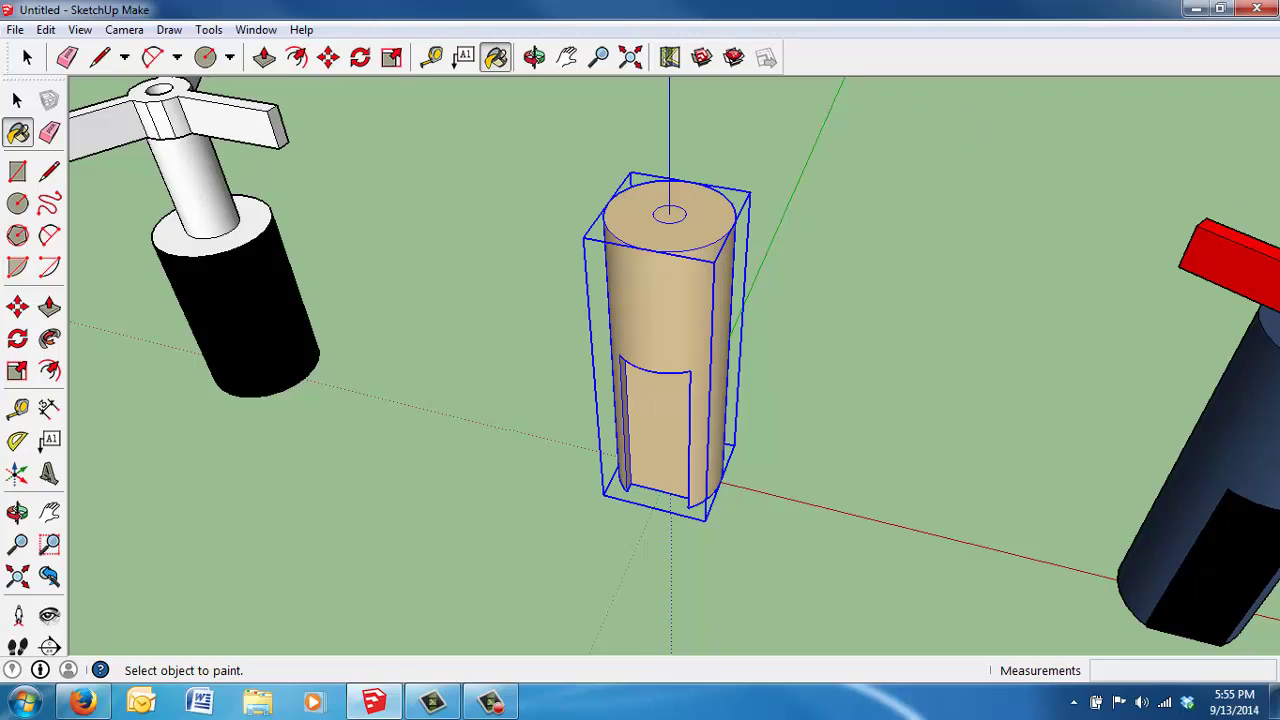
key("space")
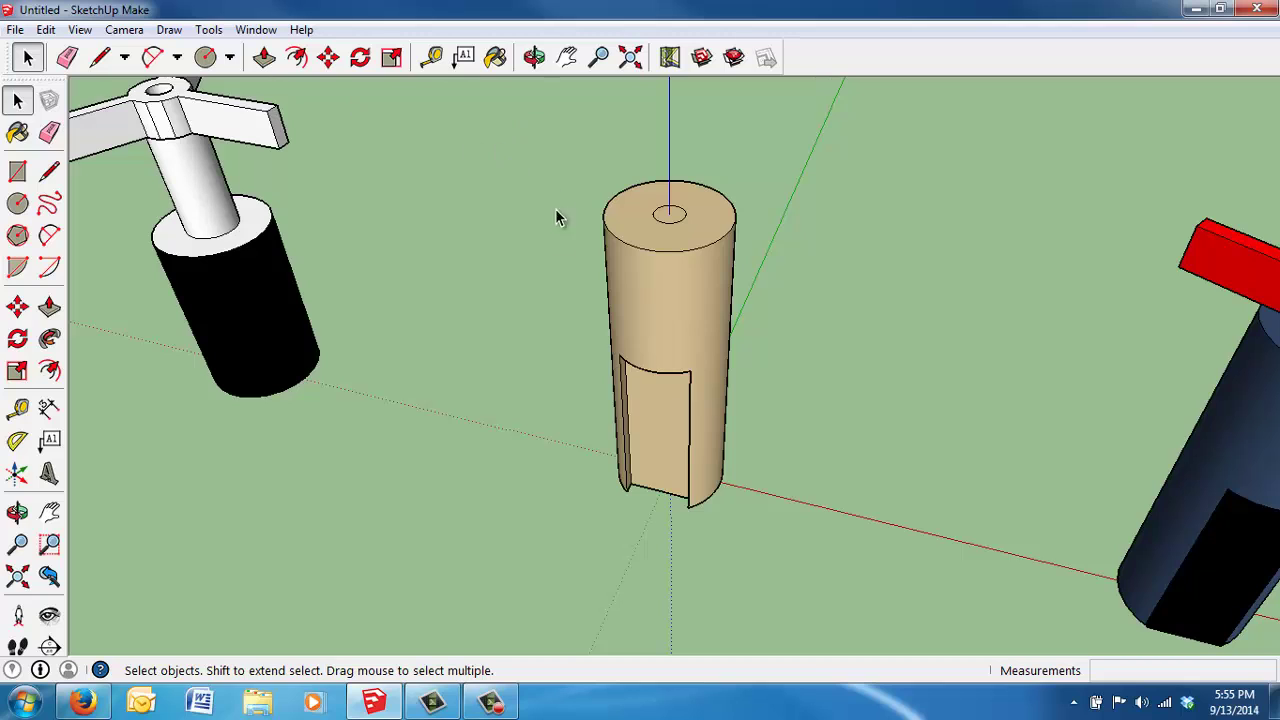
Examine the beige cylinder beside the white and red three-armed reference parts
scroll(588, 336, "down", 4)
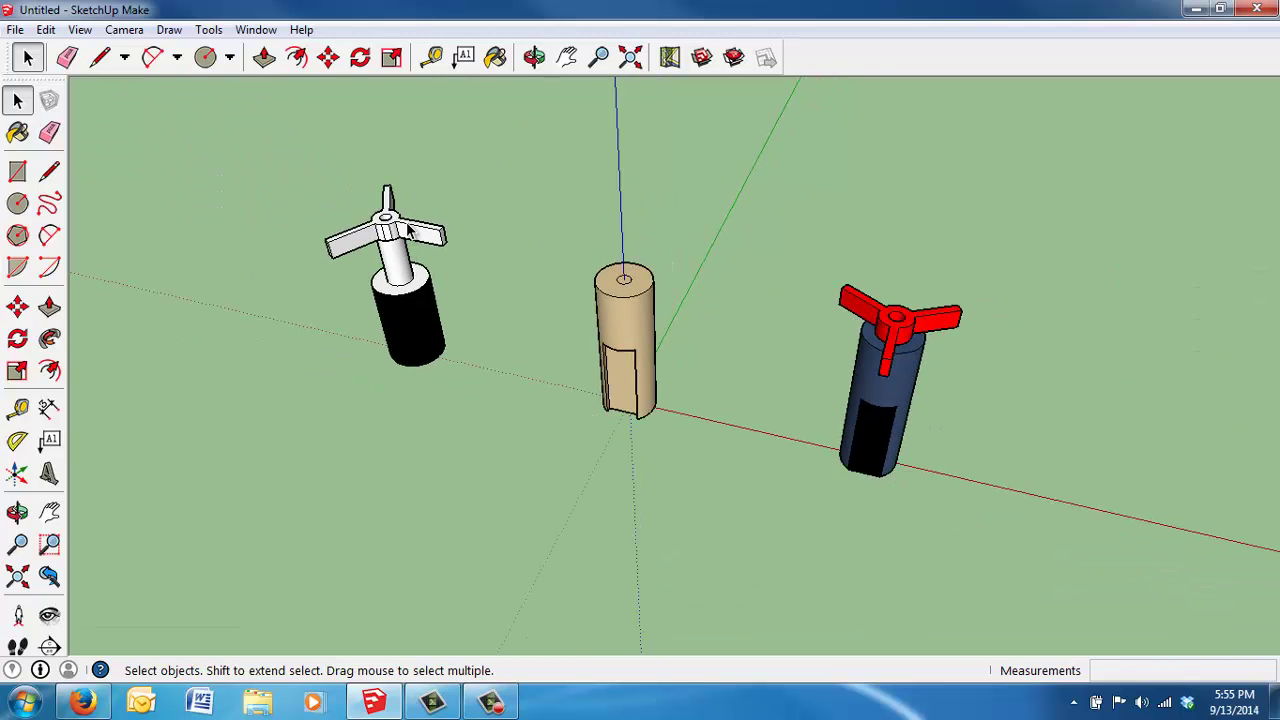
scroll(408, 230, "up", 4)
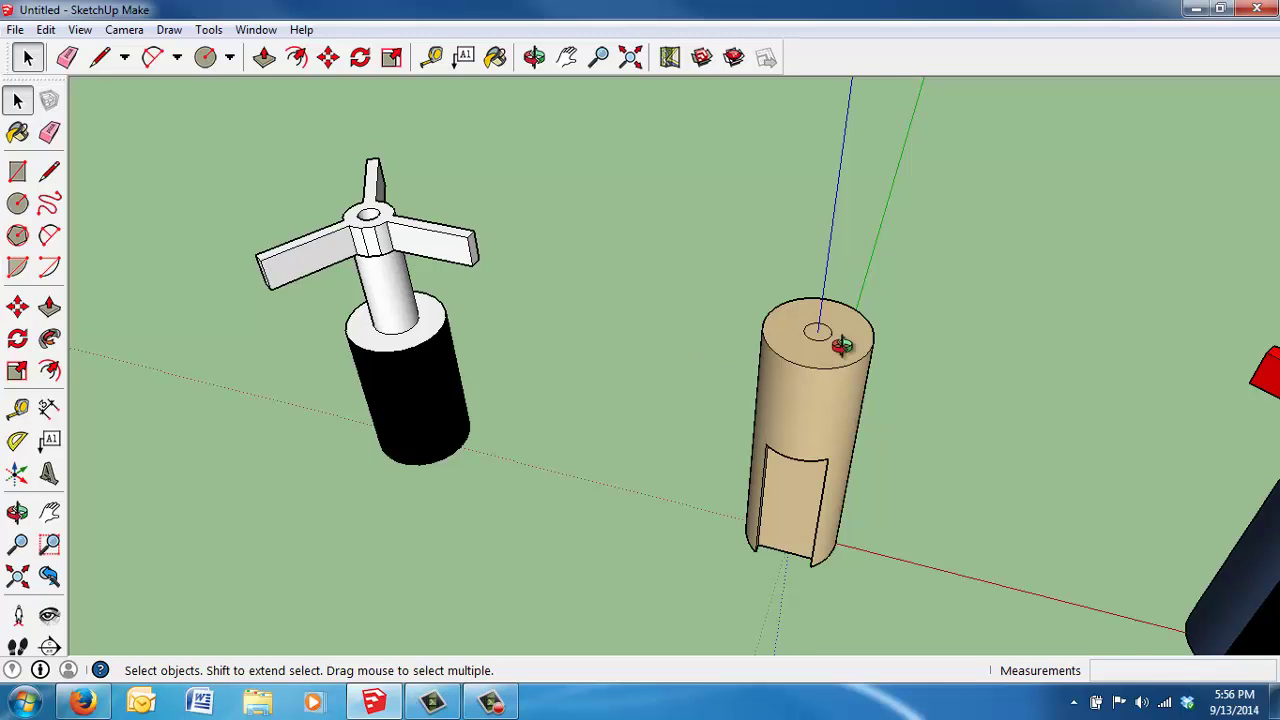
middle_click_drag(842, 345, 669, 317)
scroll(669, 317, "down", 3)
scroll(752, 313, "up", 2)
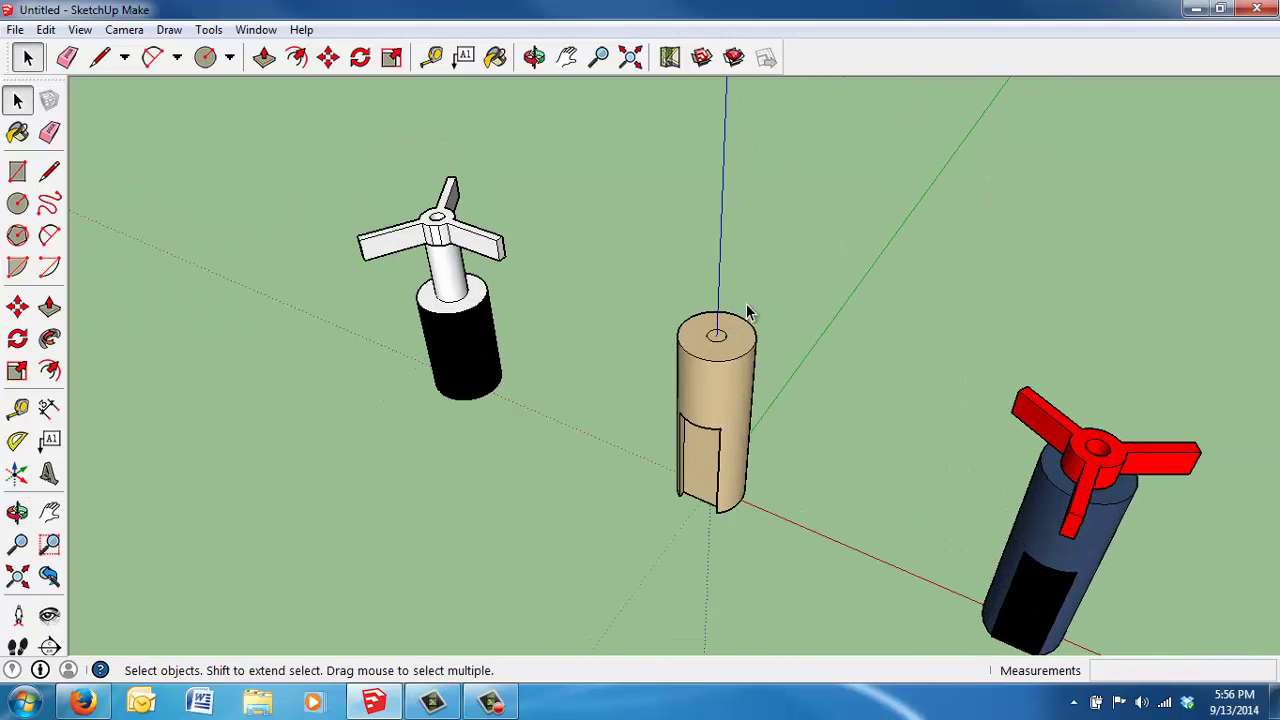
scroll(752, 313, "up", 1)
left_click(716, 380)
left_click(632, 308)
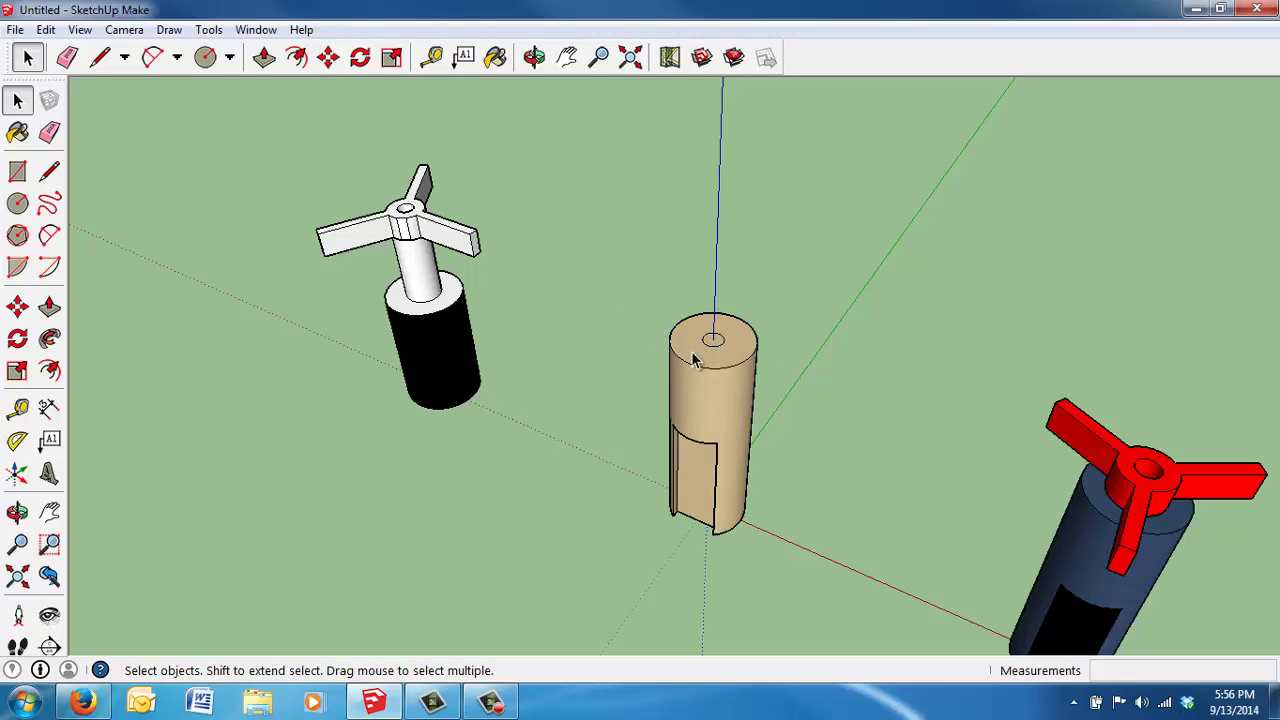
Draw a circle with a 1/2" radius on the cylinder's top face, centred on the hole
left_click(205, 57)
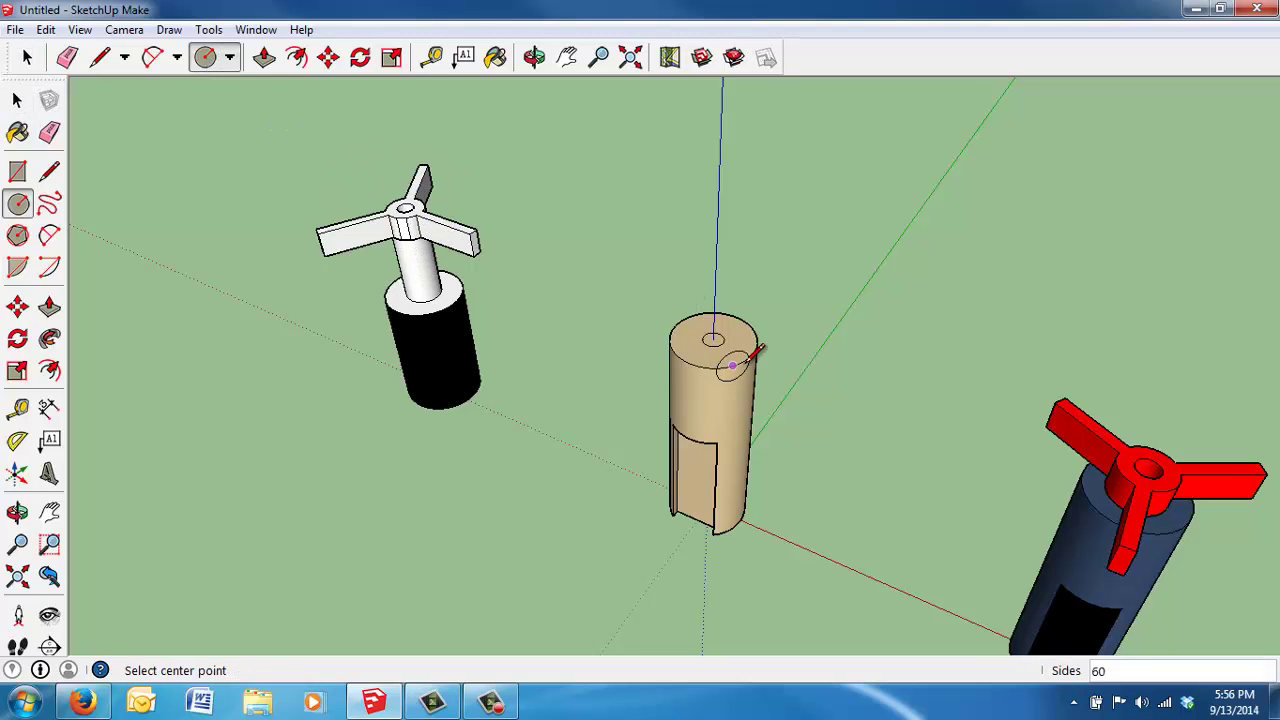
scroll(716, 332, "up", 2)
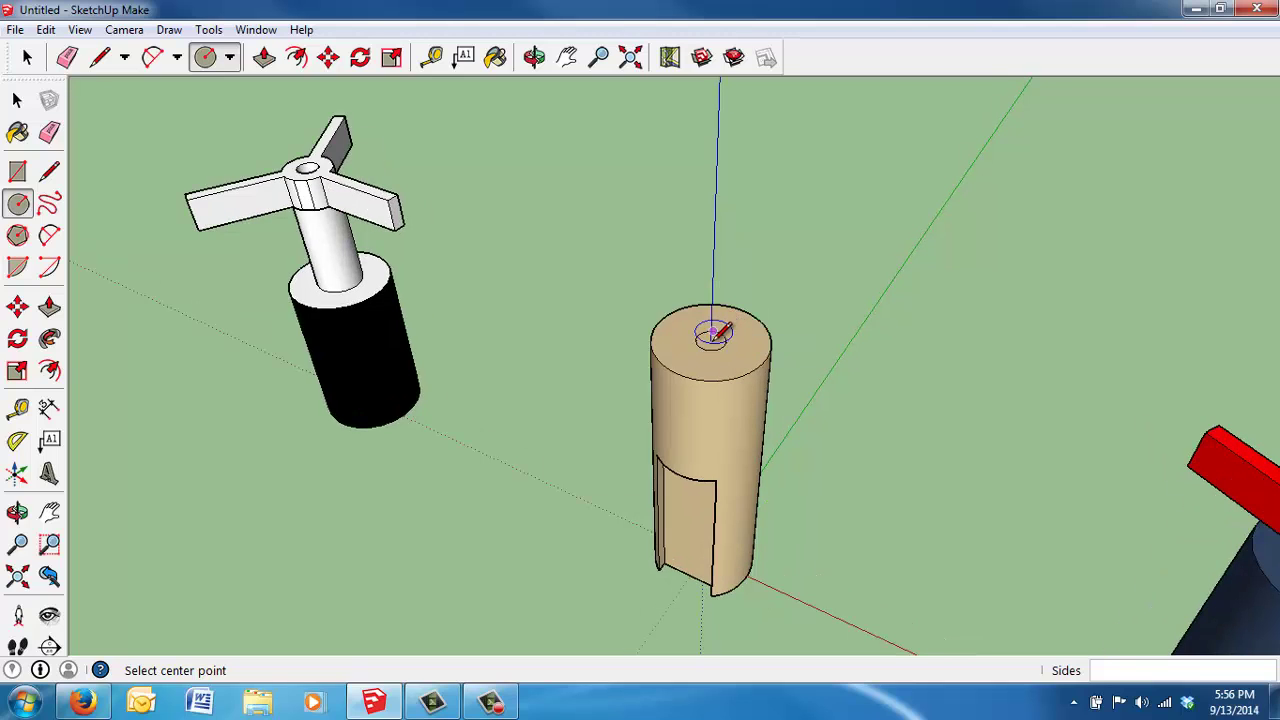
scroll(712, 338, "up", 2)
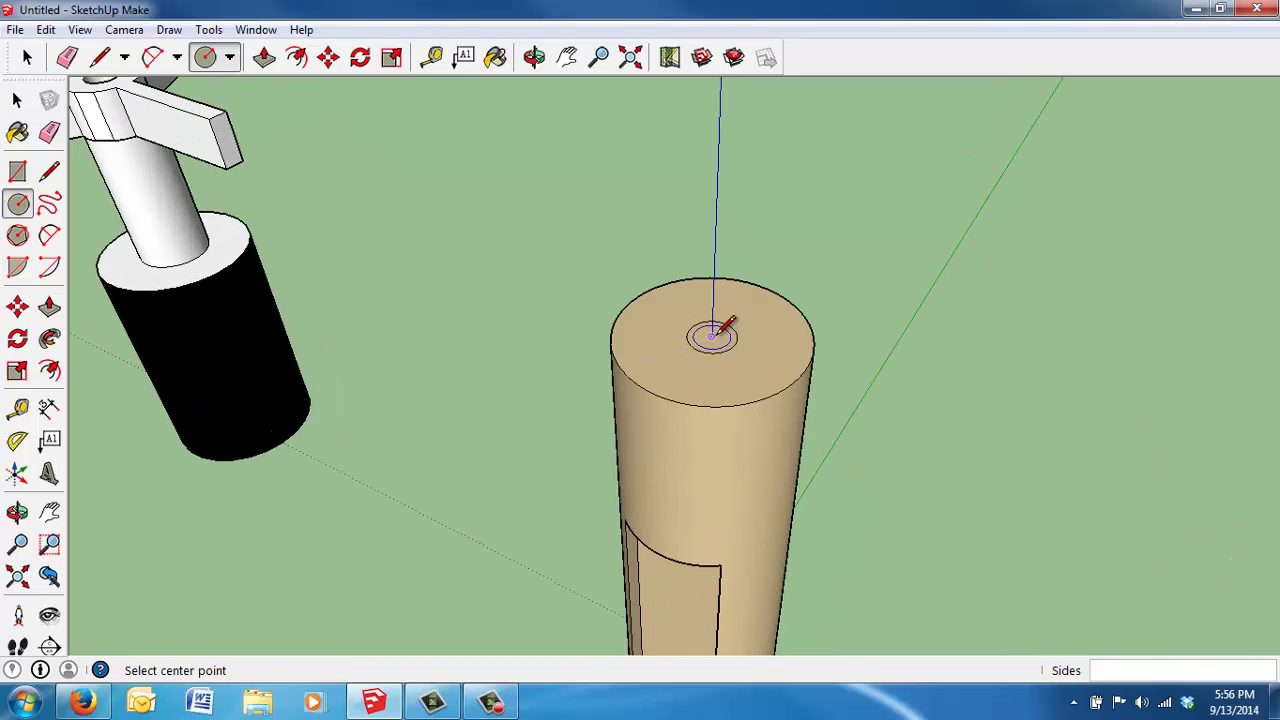
left_click(712, 336)
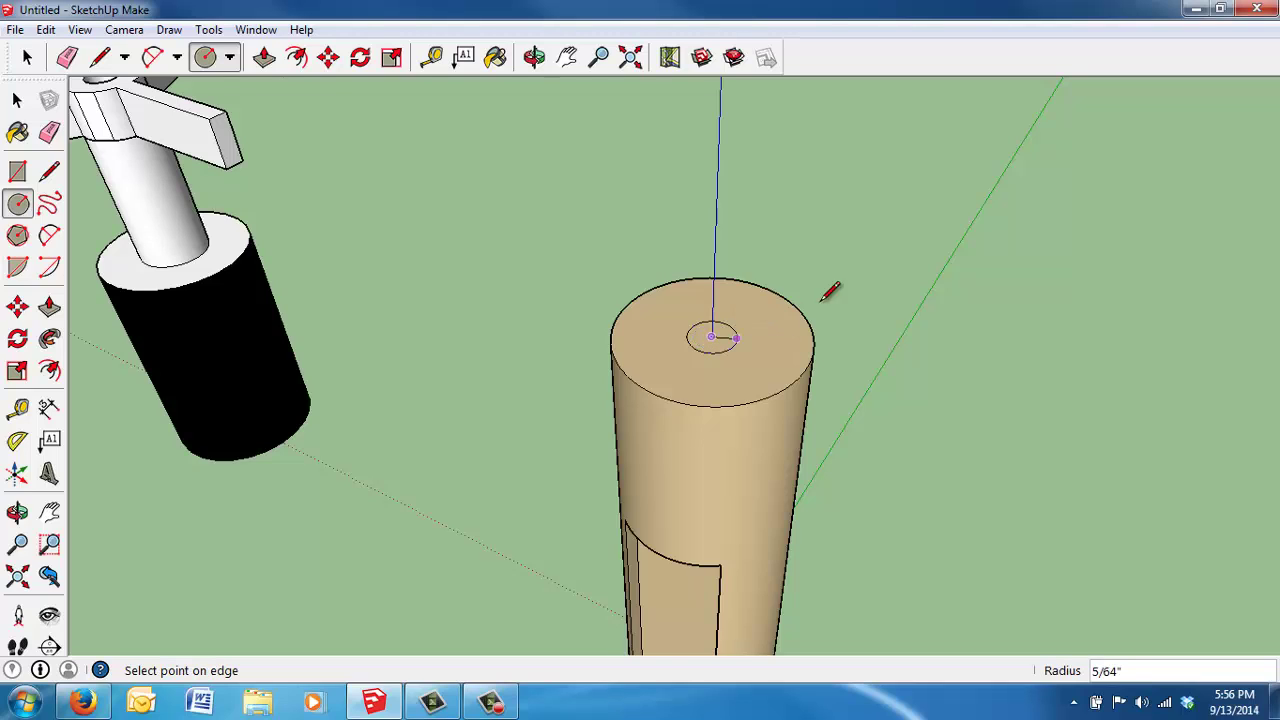
left_click(965, 286)
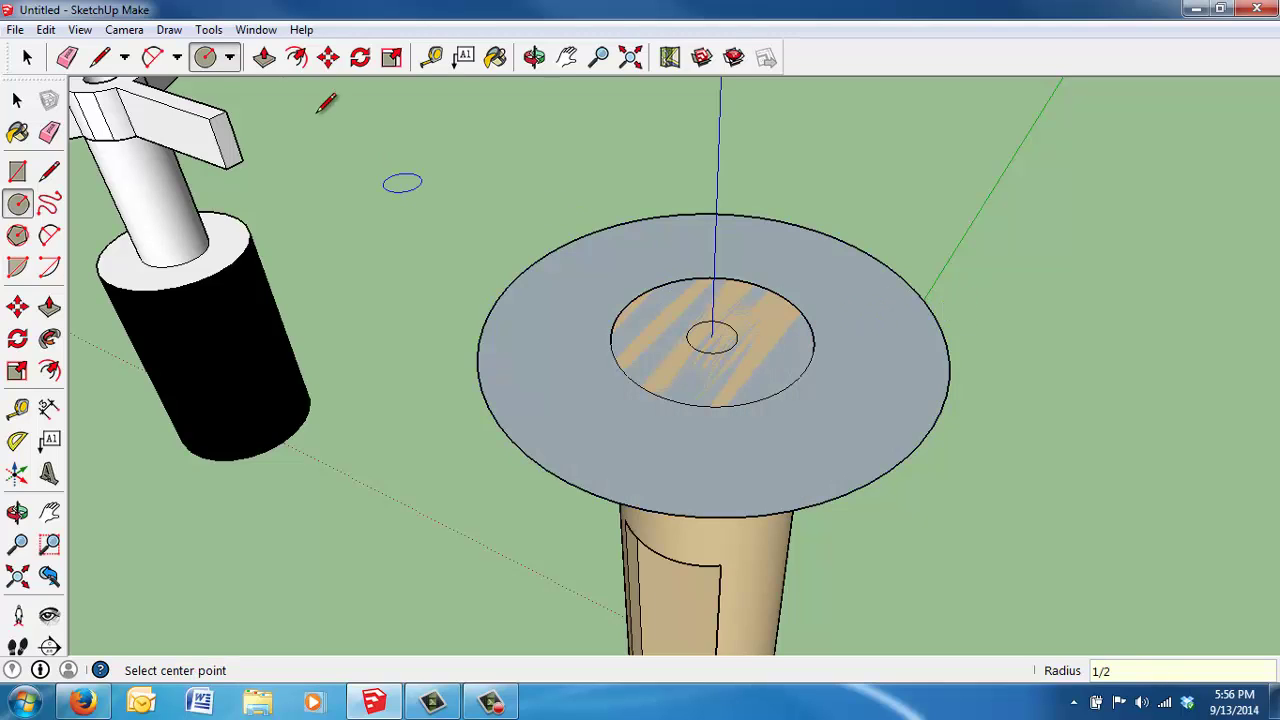
Draw a radial line from the centre of the large disc to its outer edge
left_click(100, 57)
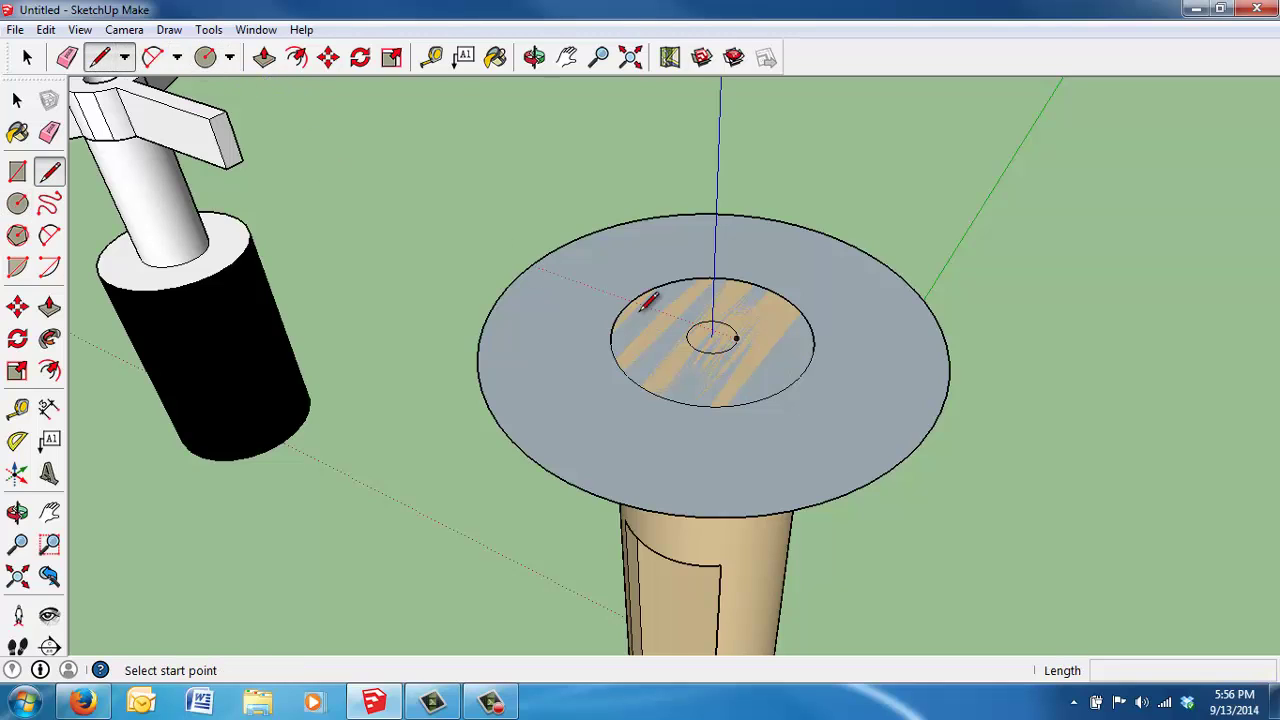
left_click(712, 337)
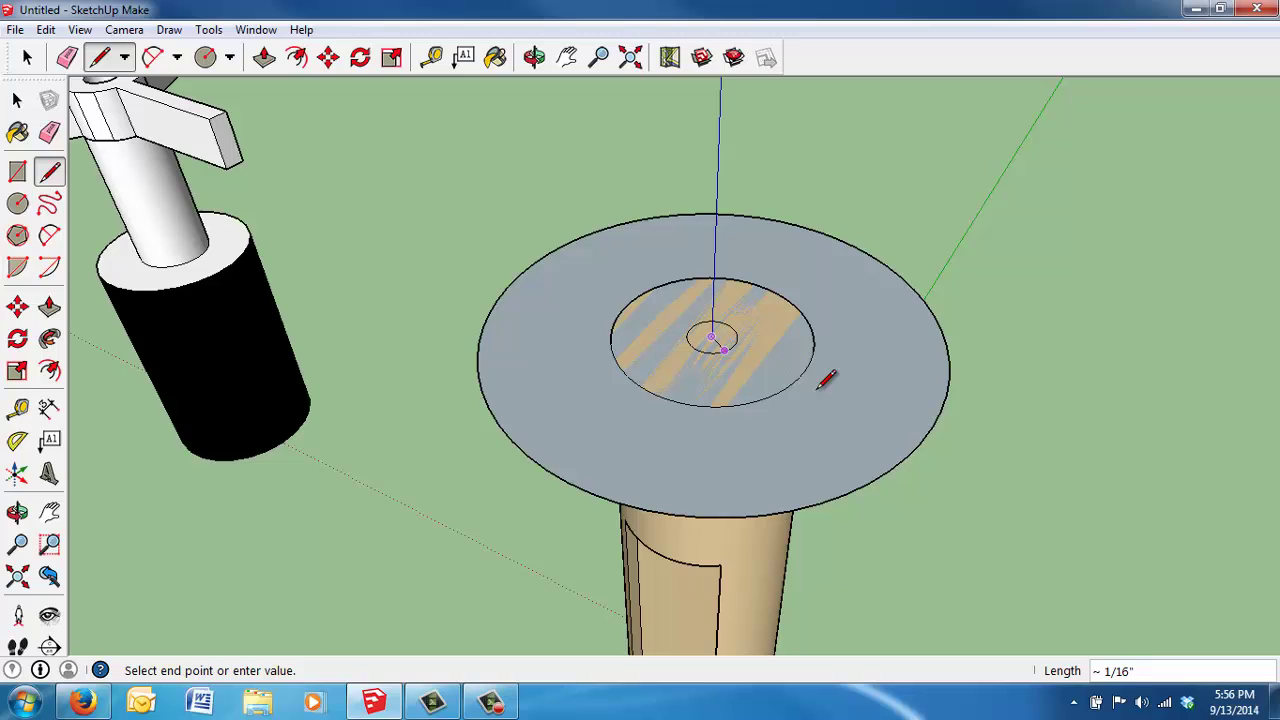
left_click(936, 415)
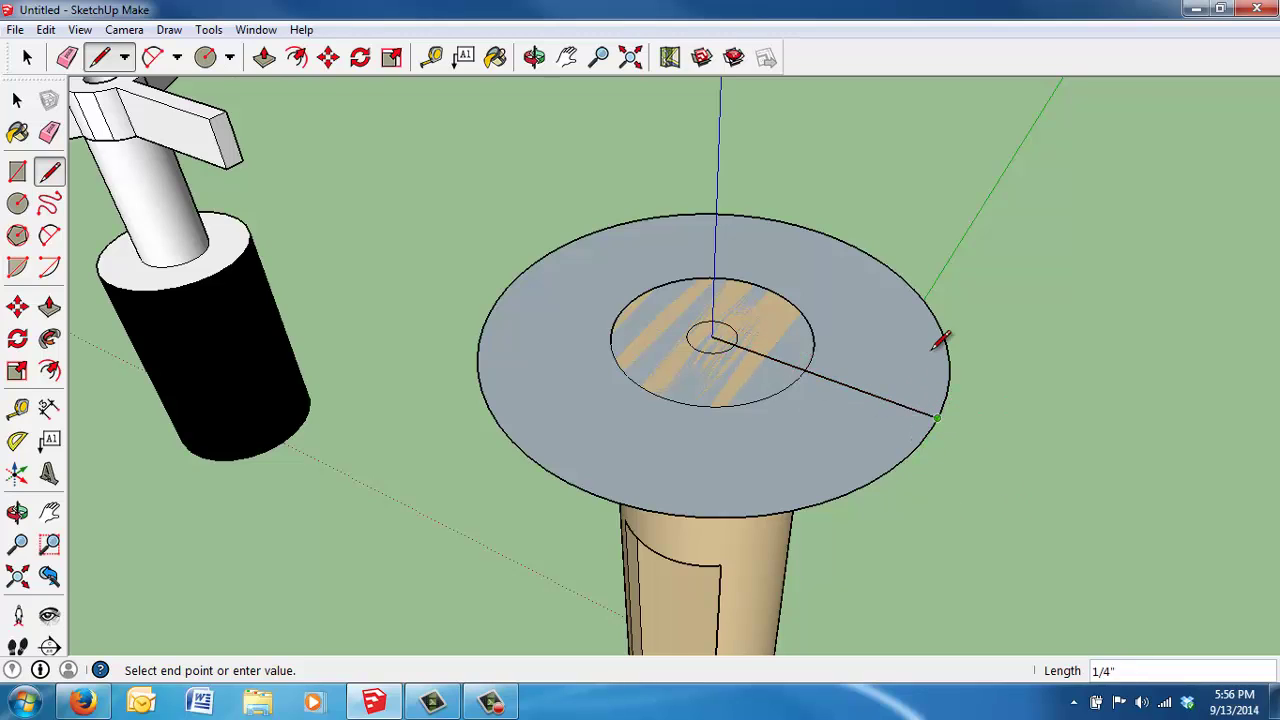
key("Escape")
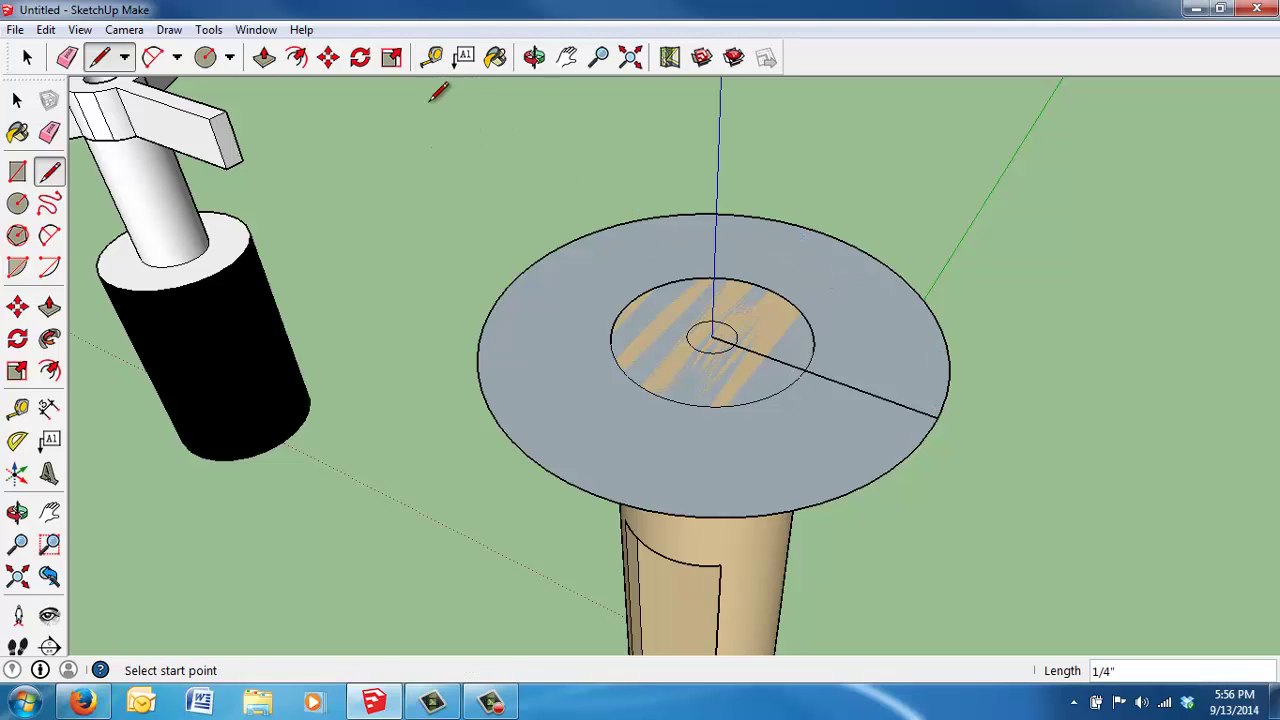
Create two protractor guides centred on the disc, at 120° from the radial line in both directions
left_click(18, 442)
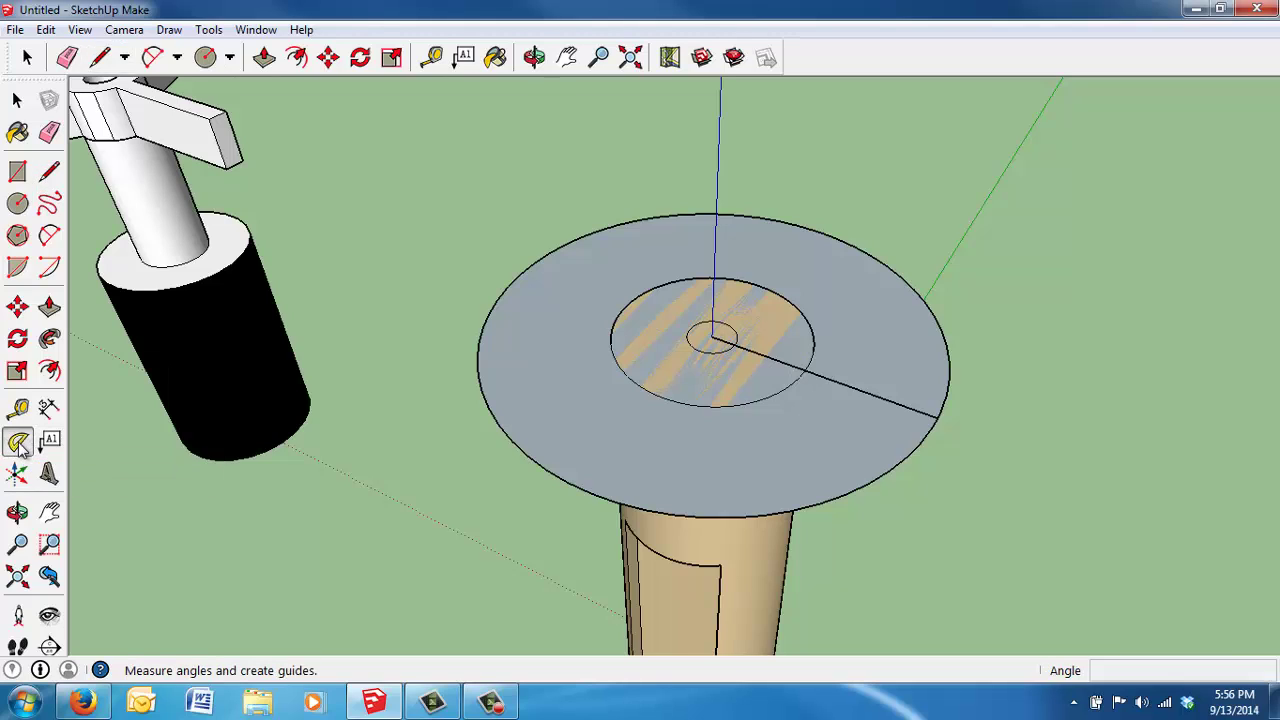
left_click(716, 338)
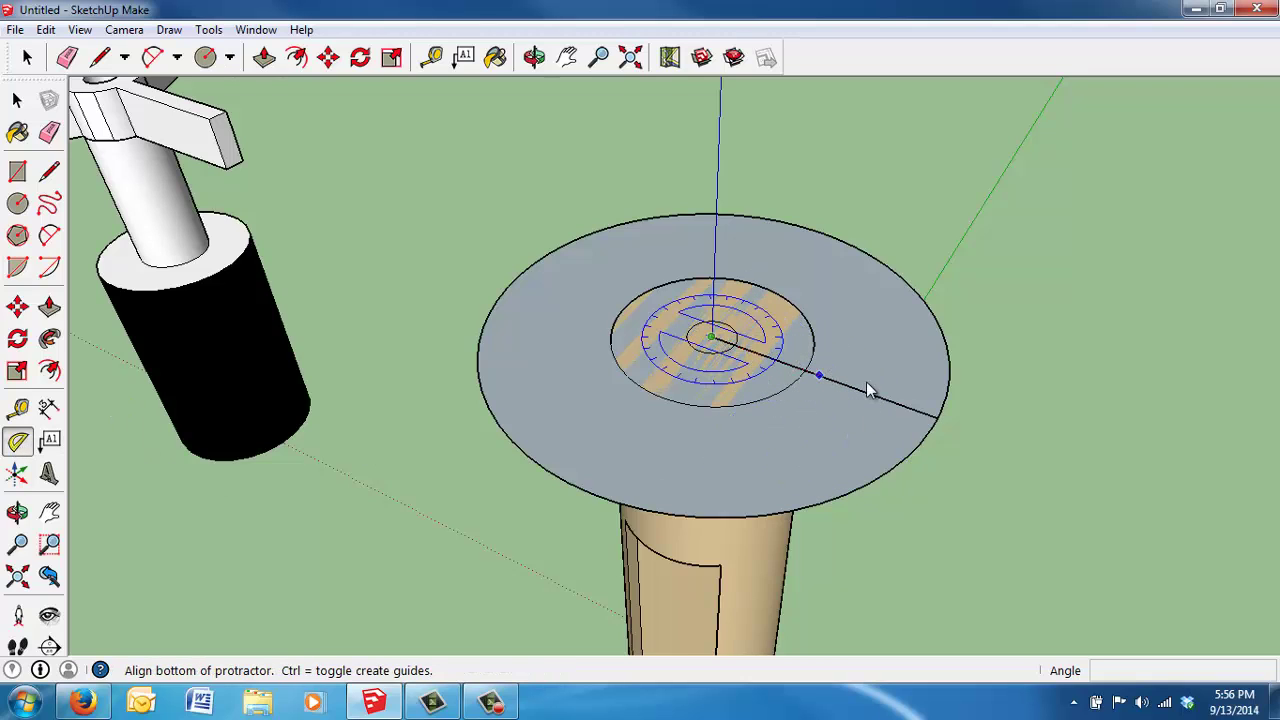
left_click(912, 414)
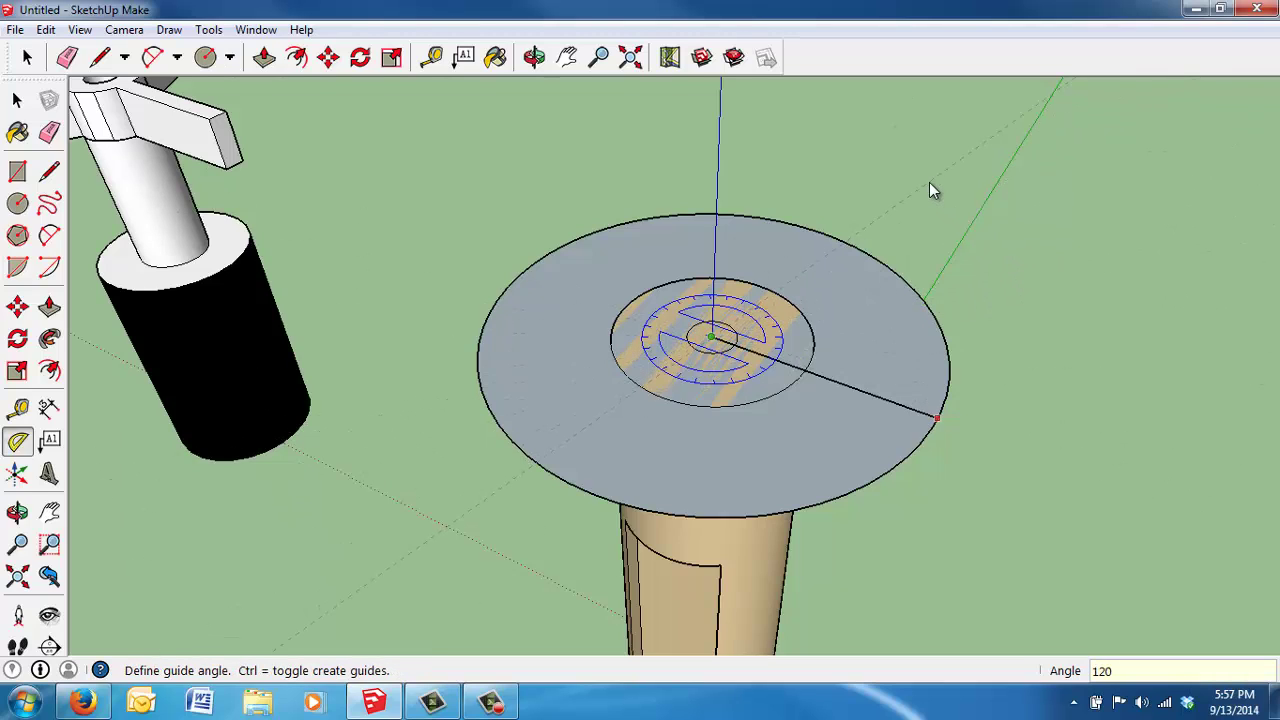
key("Return")
mouse_move(1048, 415)
middle_mouse_down()
mouse_move(877, 374)
mouse_move(1006, 389)
mouse_move(1051, 414)
middle_mouse_up()
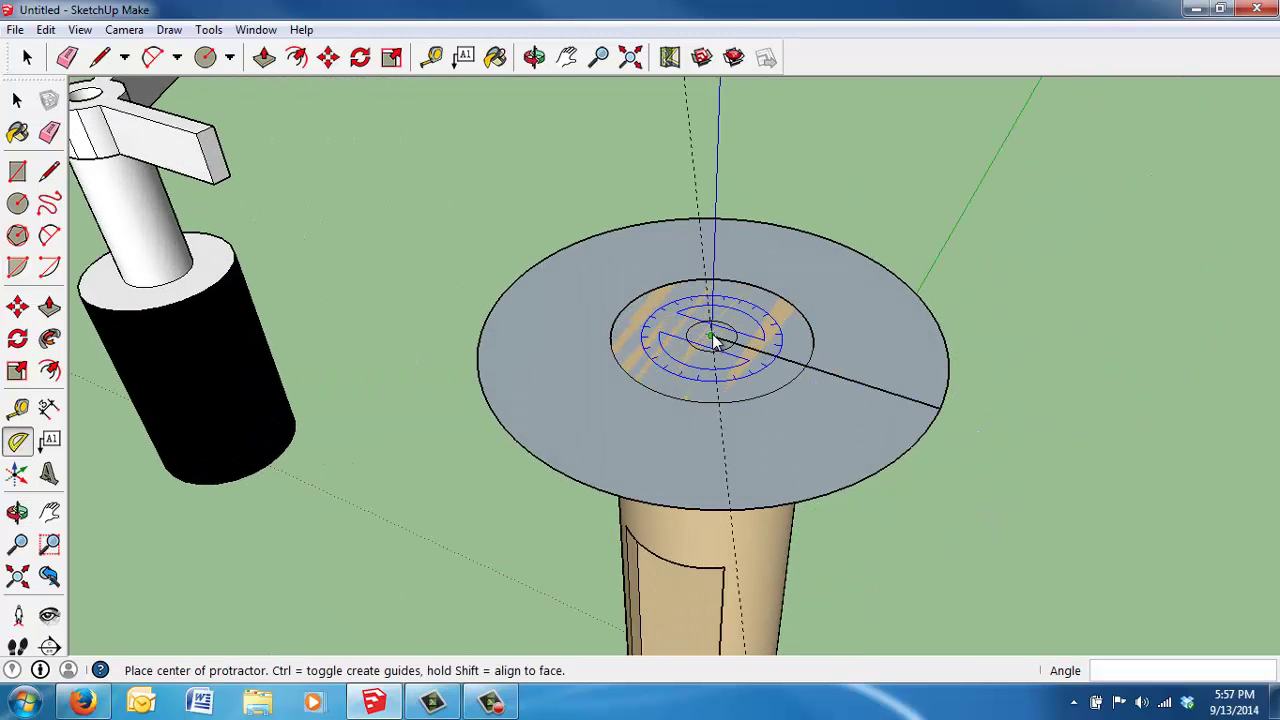
left_click(745, 345)
left_click(934, 404)
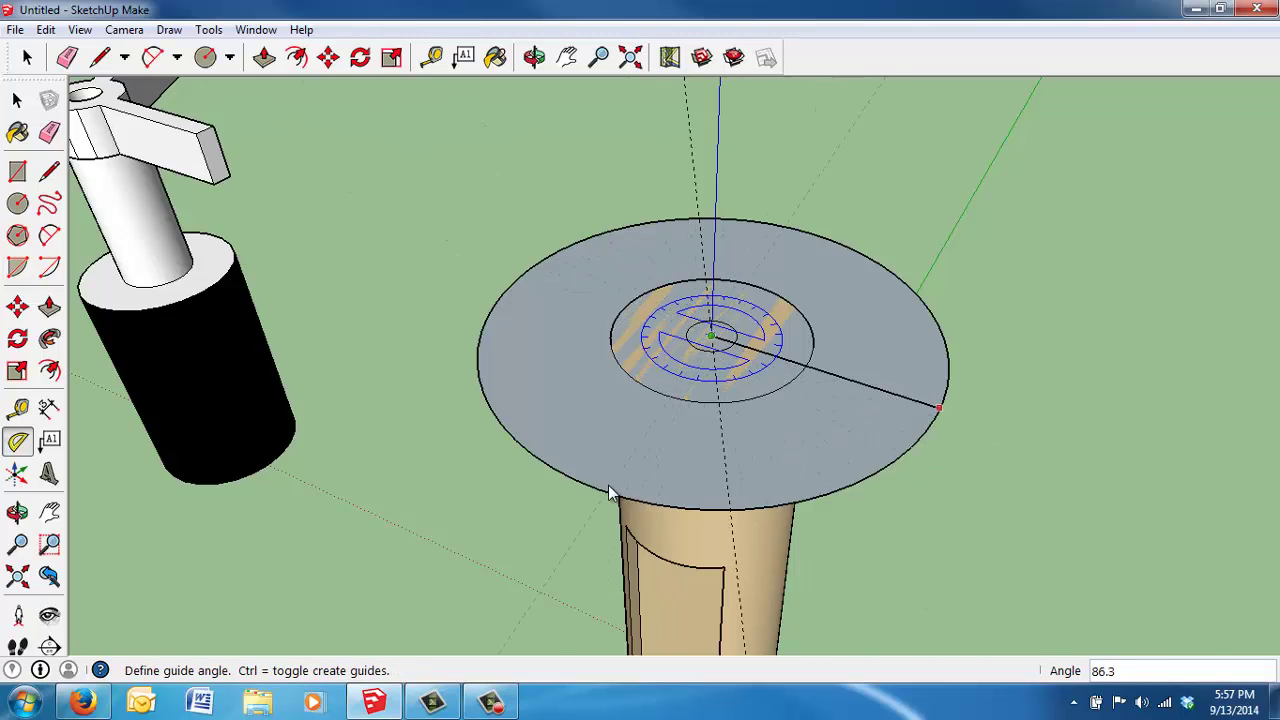
type("120")
key("Return")
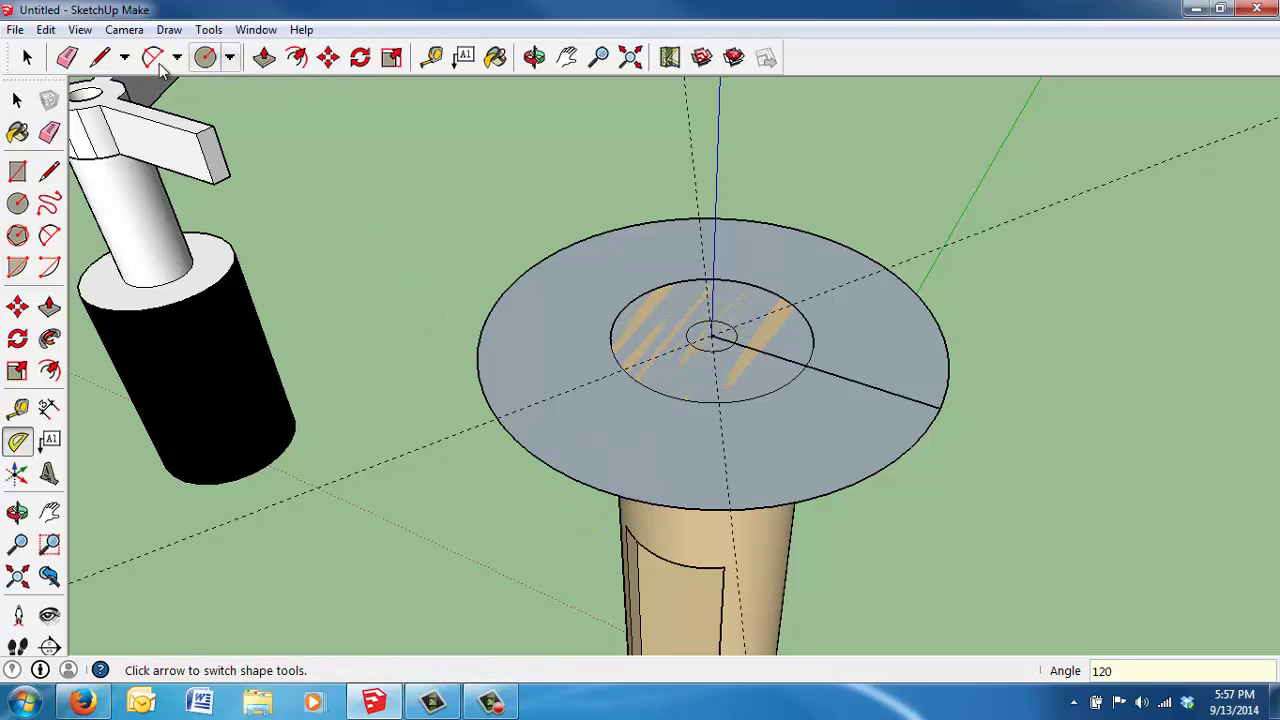
Draw two more radial lines from the disc's centre to its outer edge along the two 120° guides
left_click(99, 57)
left_click(711, 338)
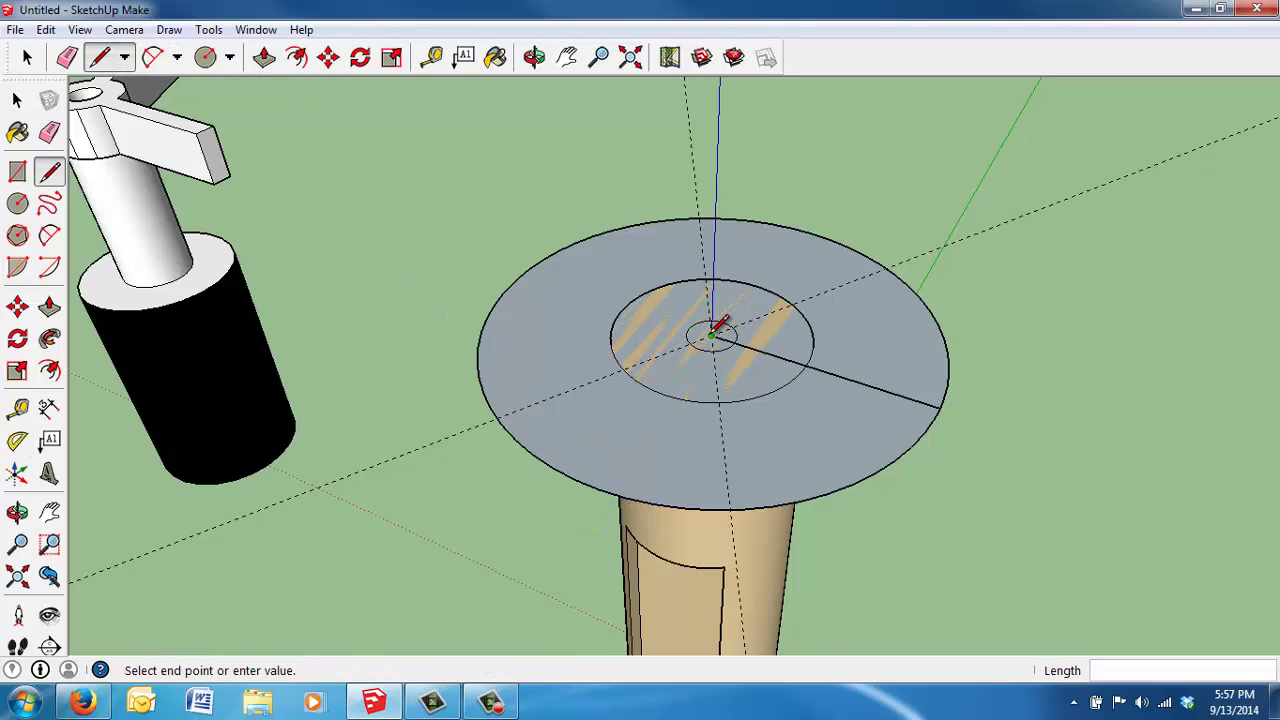
scroll(704, 213, "up", 2)
left_click(700, 215)
scroll(734, 229, "down", 3)
left_click(757, 350)
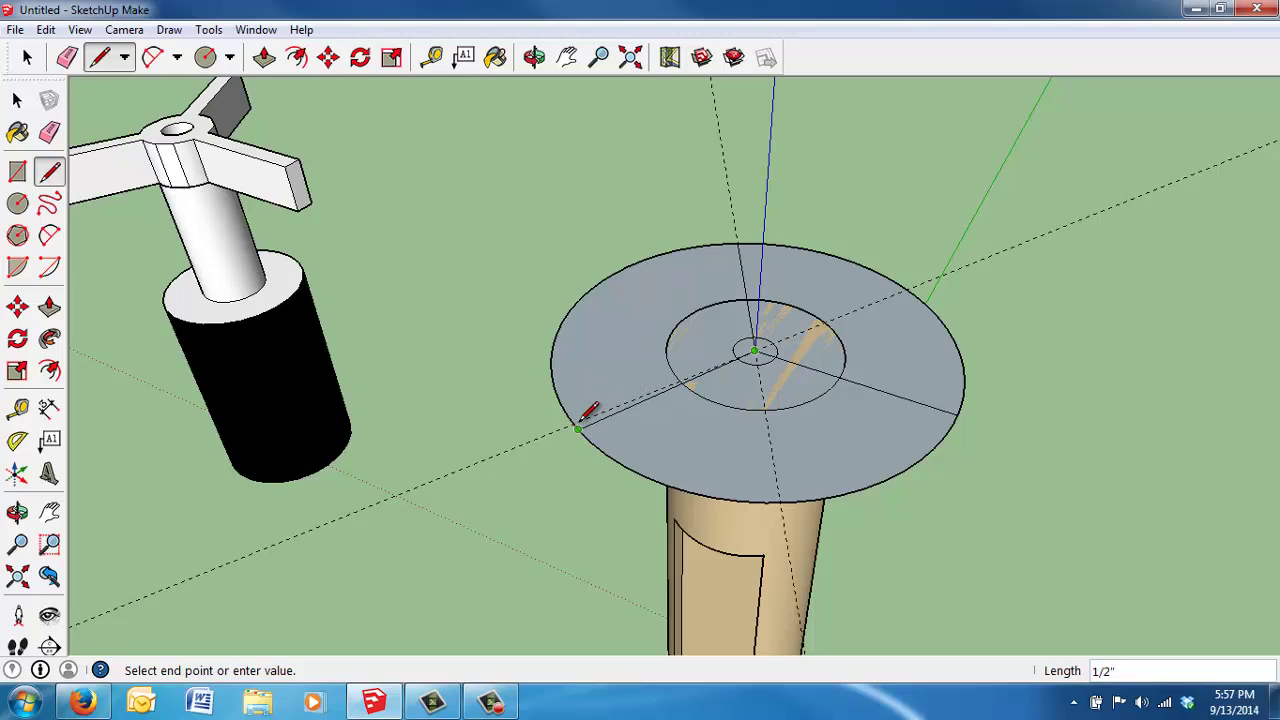
scroll(580, 414, "up", 1)
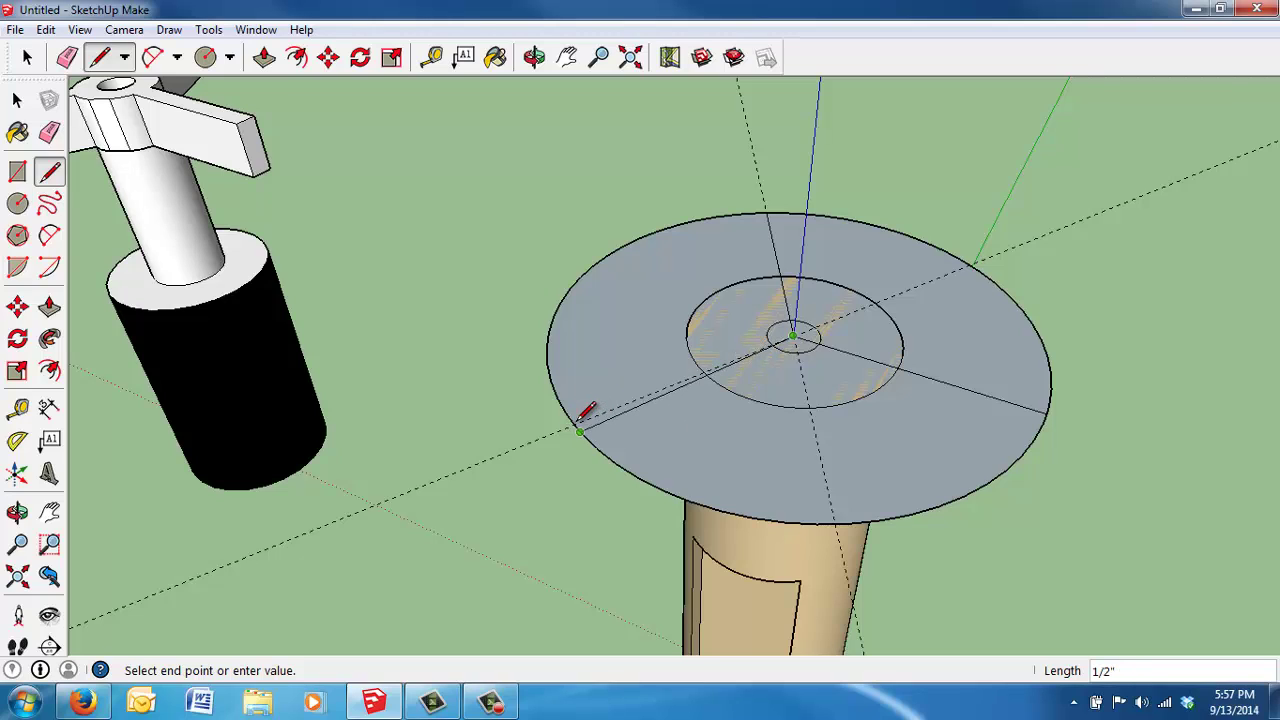
scroll(612, 410, "up", 1)
scroll(610, 410, "up", 1)
left_click(541, 425)
scroll(545, 268, "down", 3)
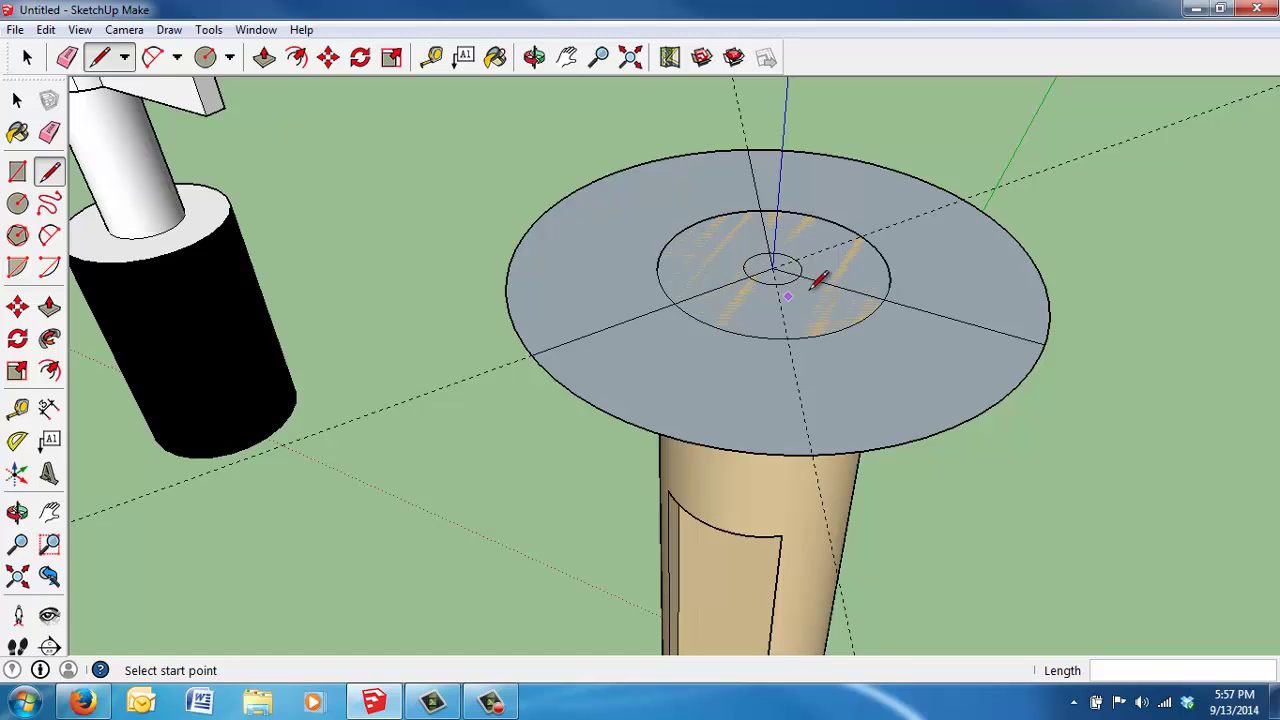
Offset the rear and right-hand radial lines together by .5 mm into the sector between them
middle_click_drag(897, 246, 789, 200)
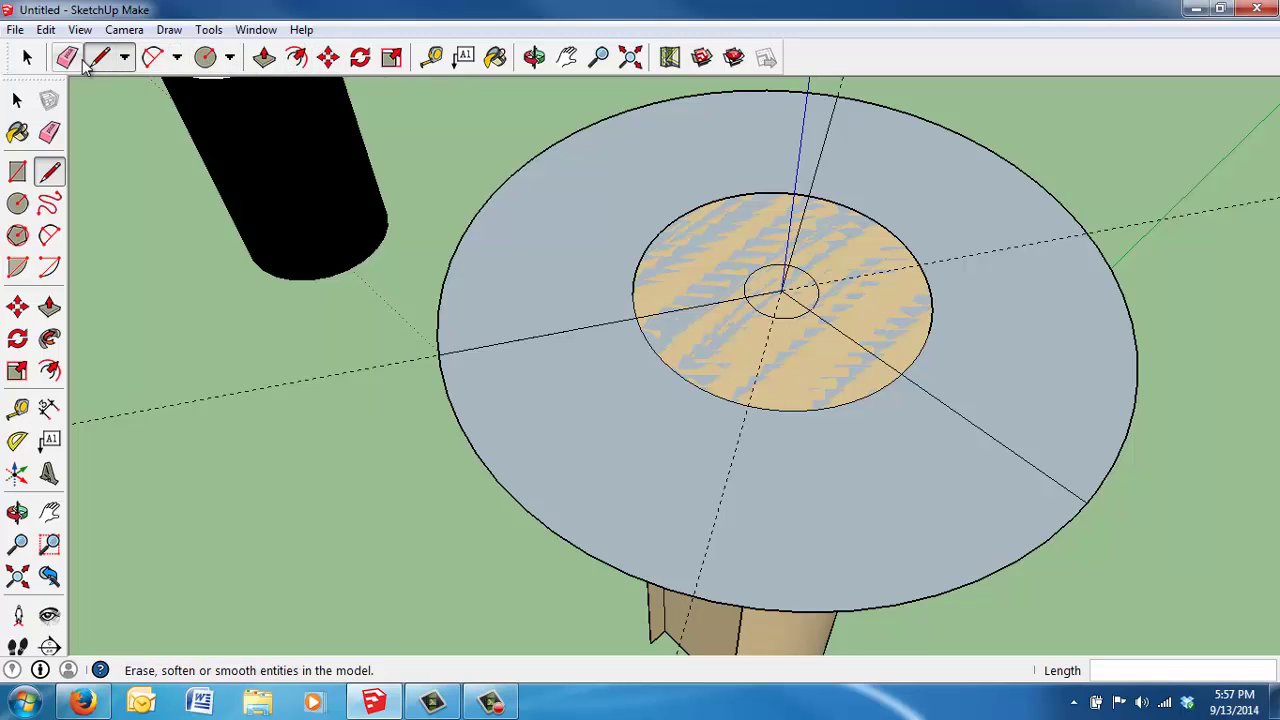
left_click(27, 57)
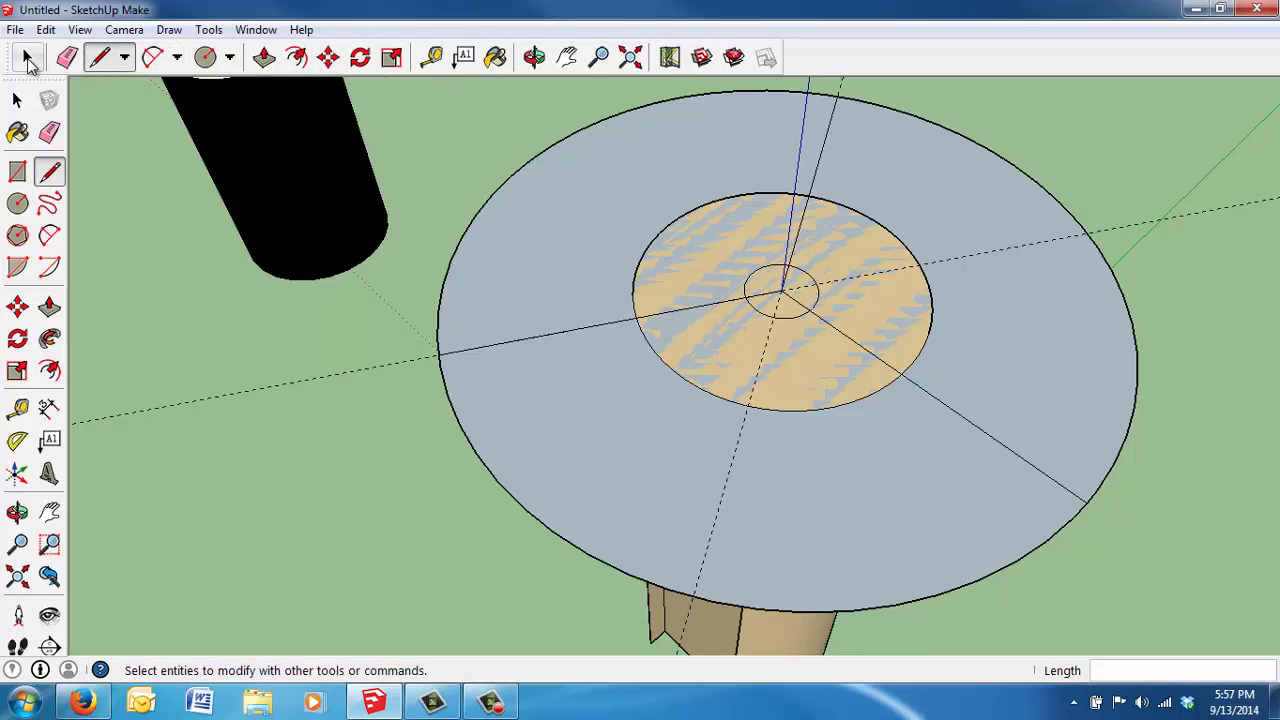
left_click(939, 401)
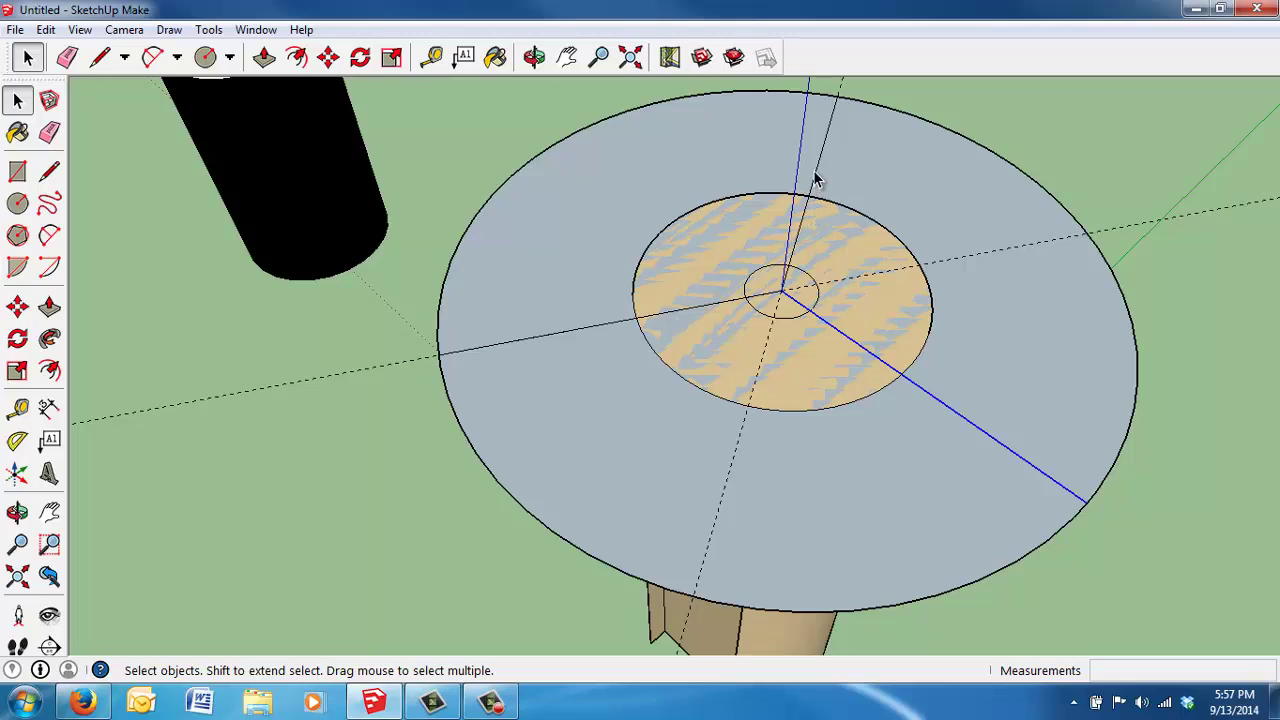
left_click(816, 174, "ctrl")
left_click(297, 57)
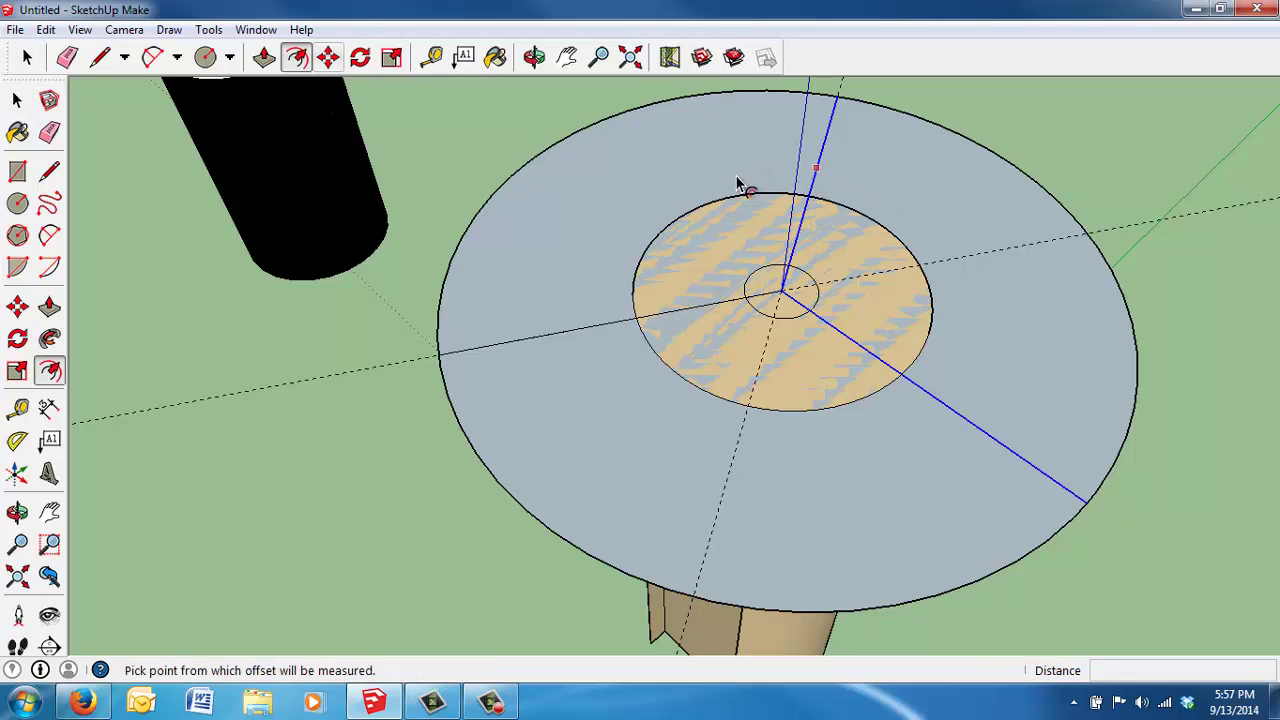
left_click(894, 193)
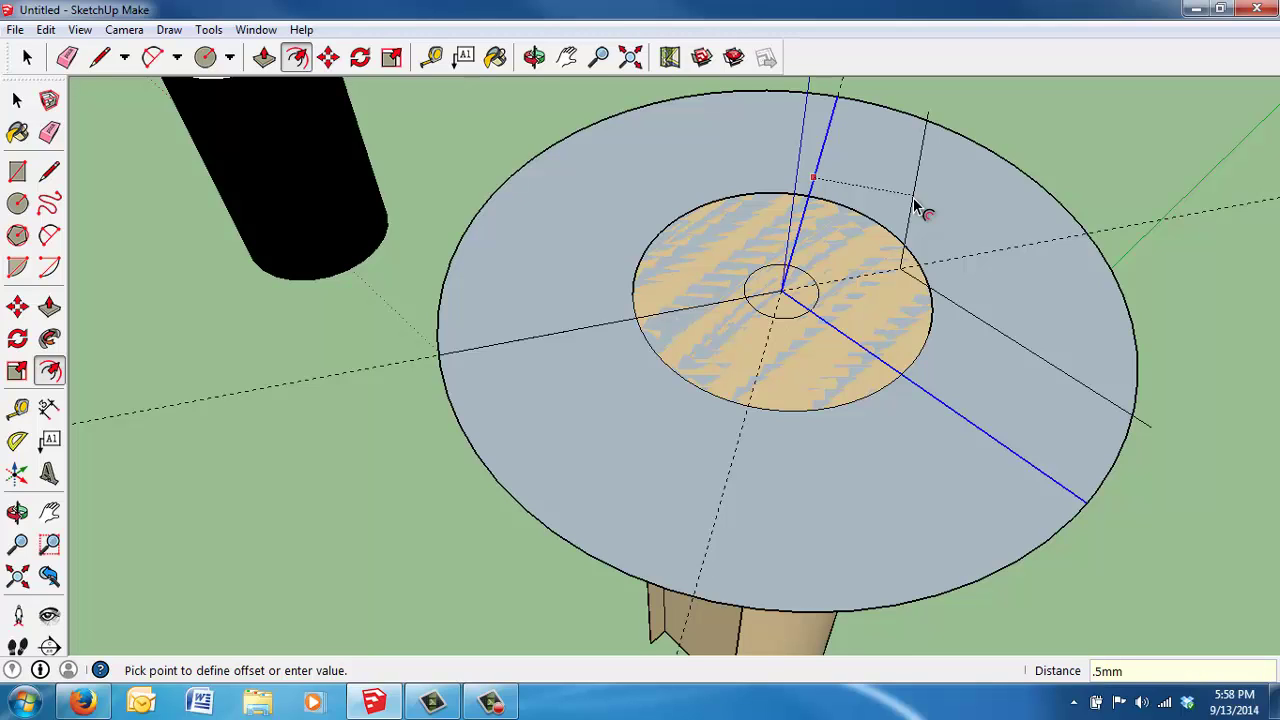
key("Return")
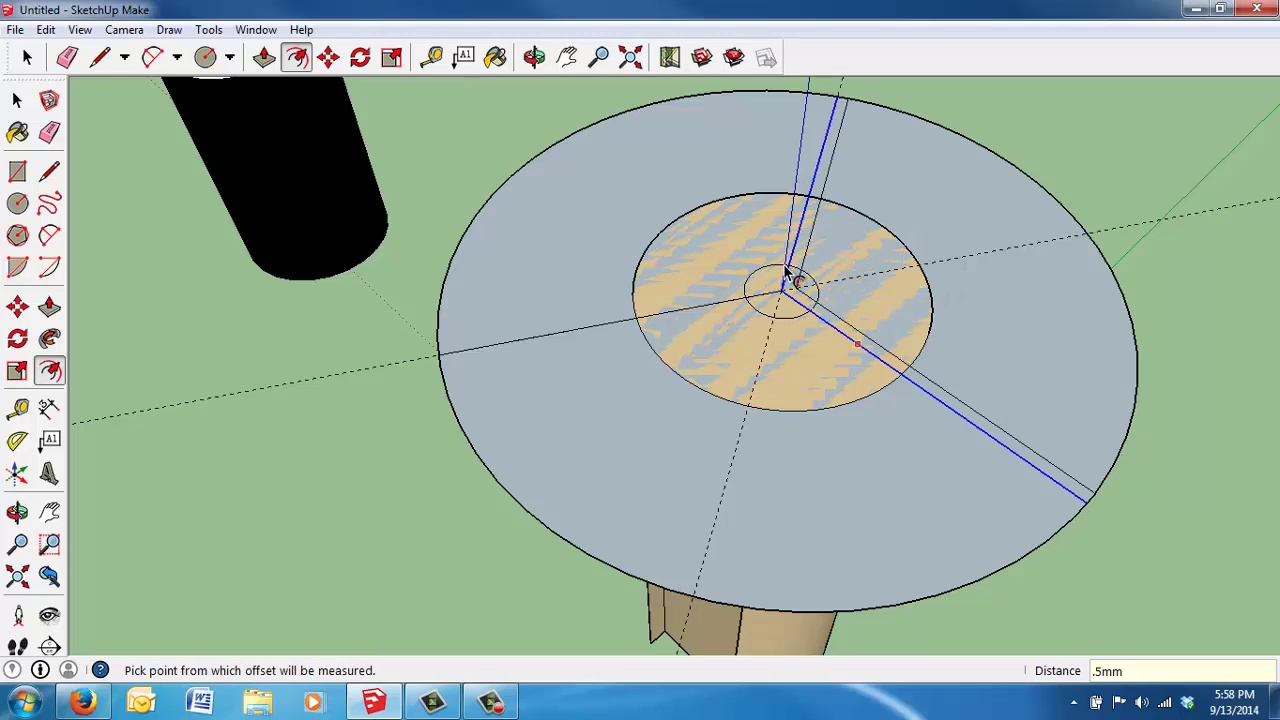
Try to offset the left and right radial lines by .5 mm into the front sector
left_click(27, 57)
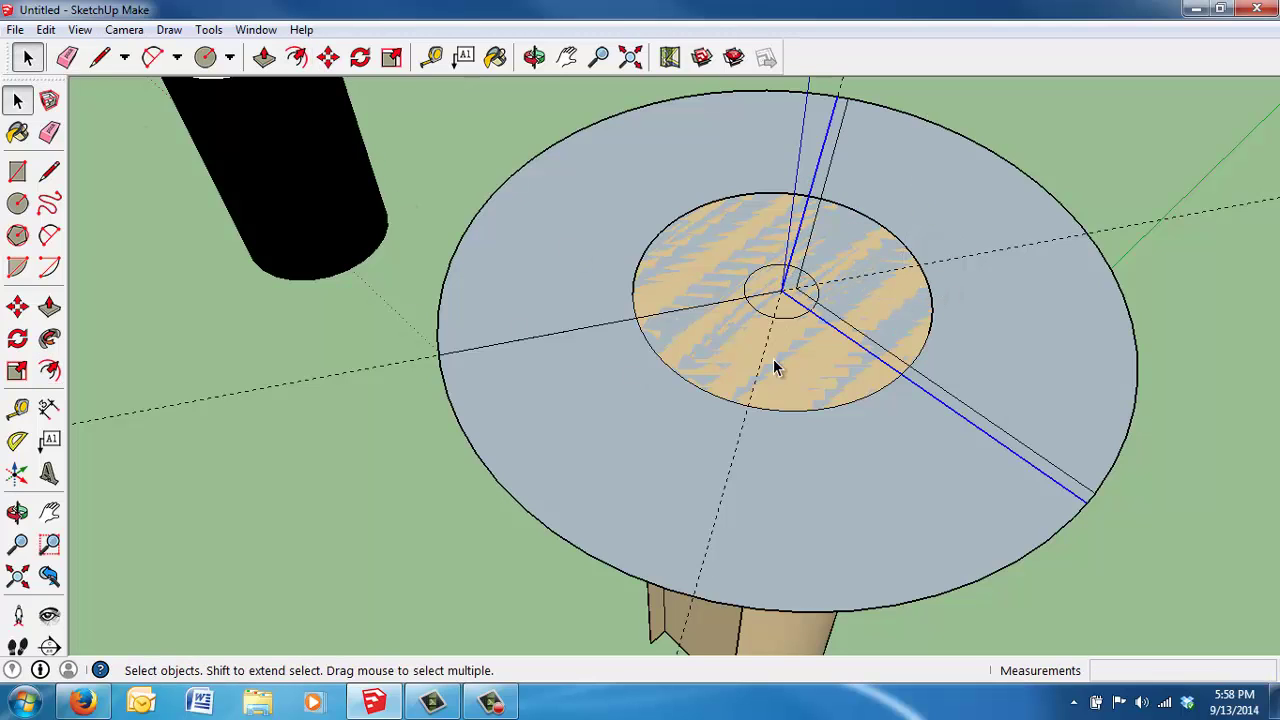
left_click(729, 301)
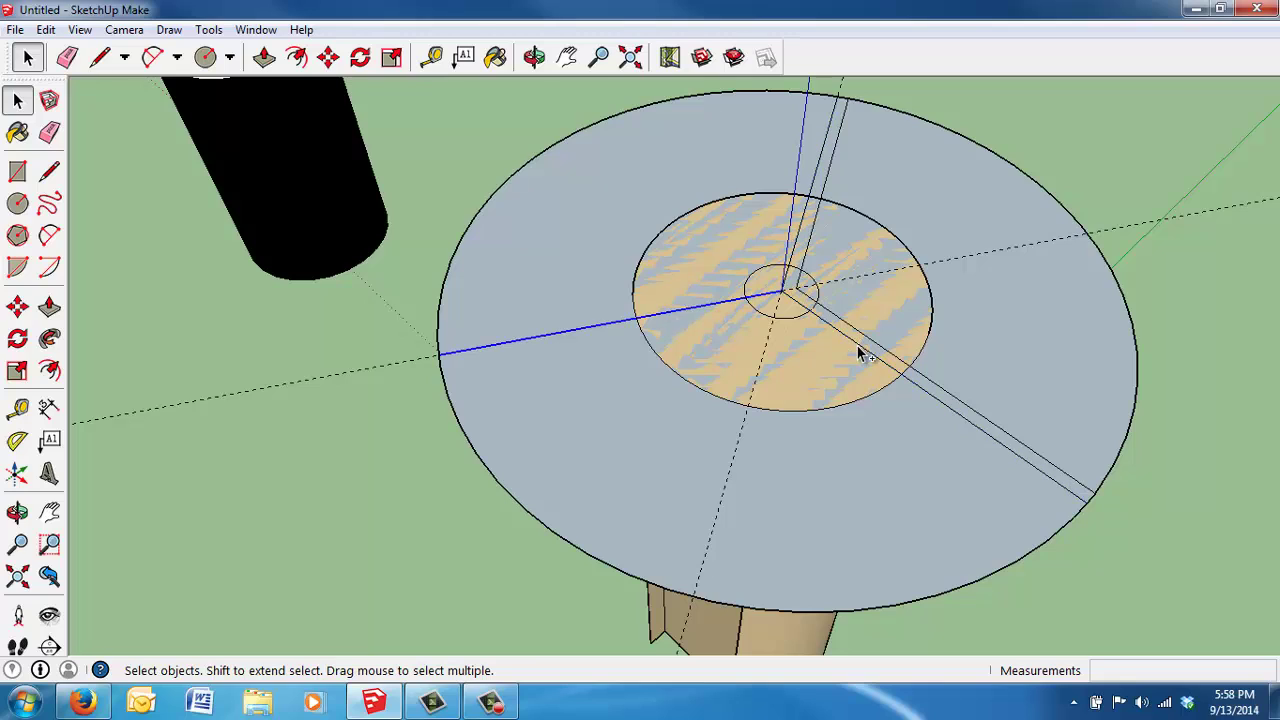
left_click(850, 350, "shift")
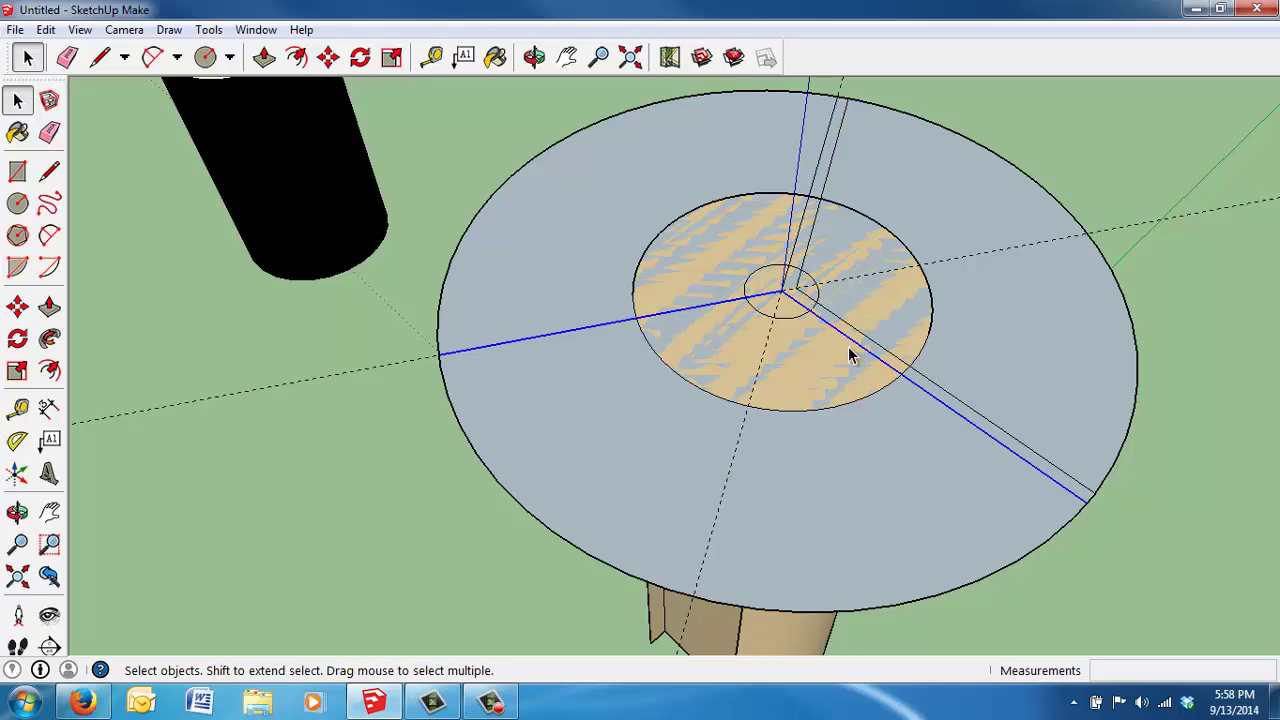
left_click(297, 57)
left_click(605, 363)
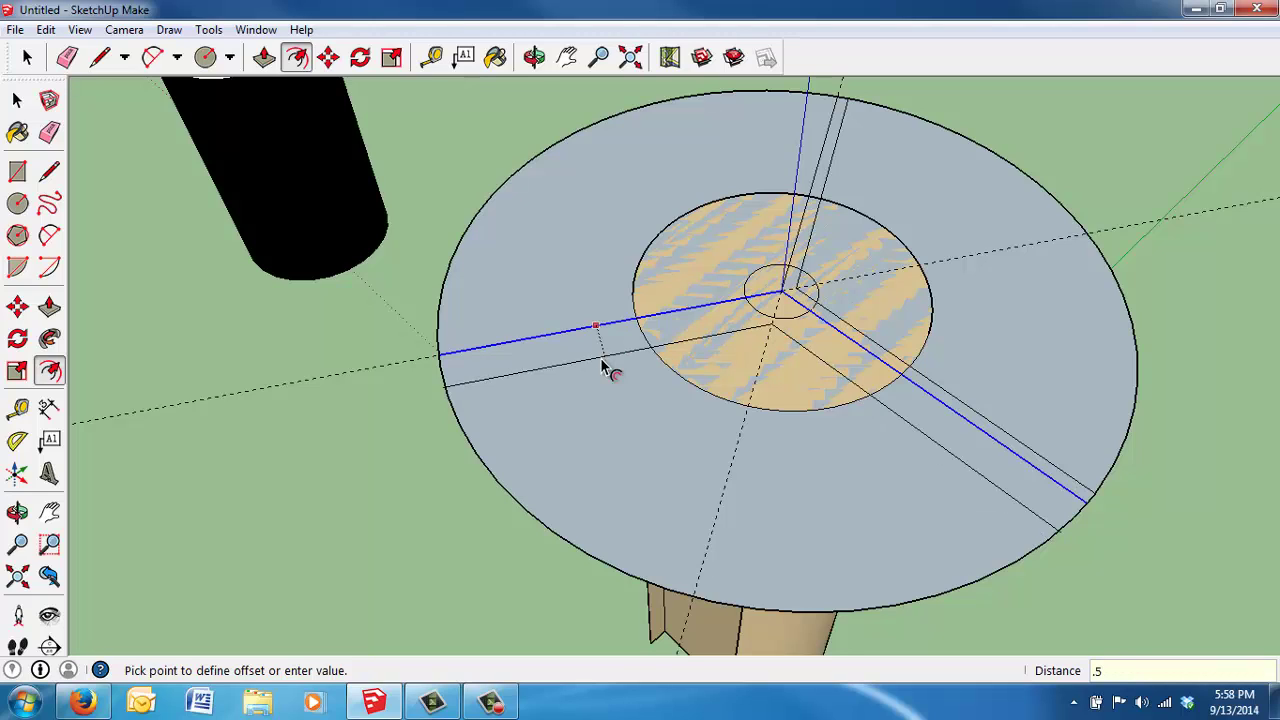
left_click(604, 367)
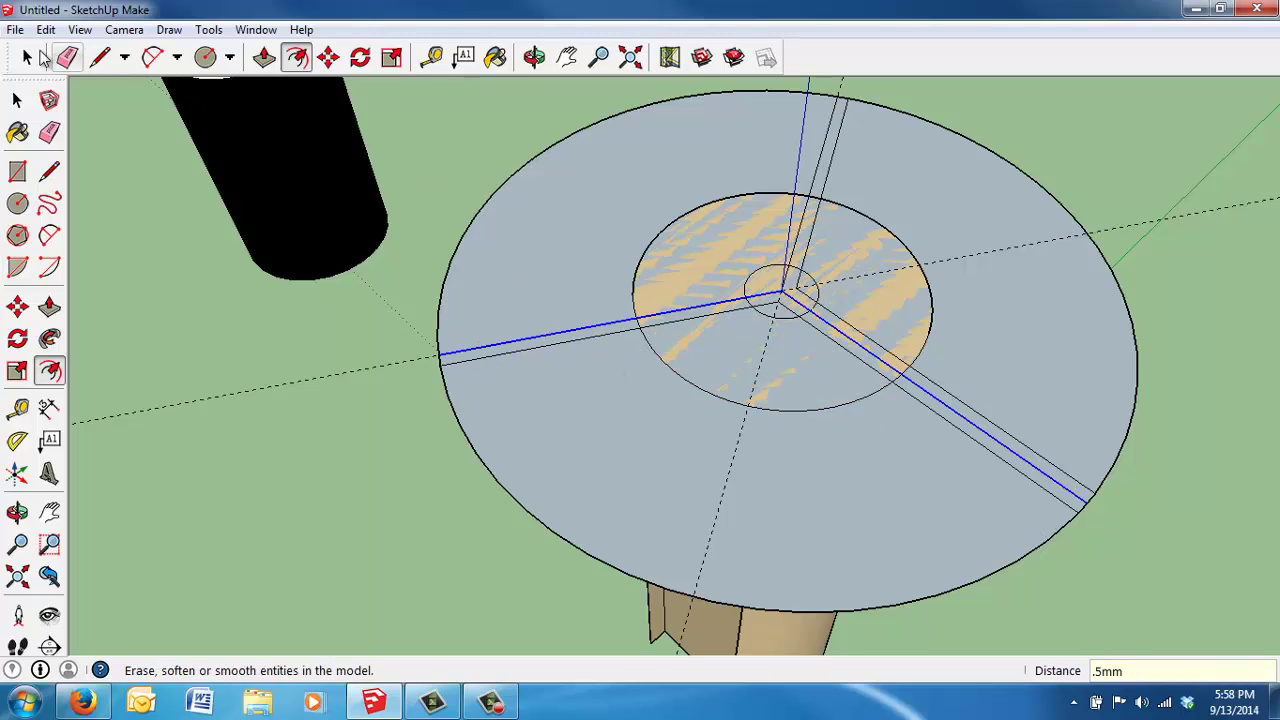
Offset the rear and left radial lines together by .5 mm into the sector between them
key("space")
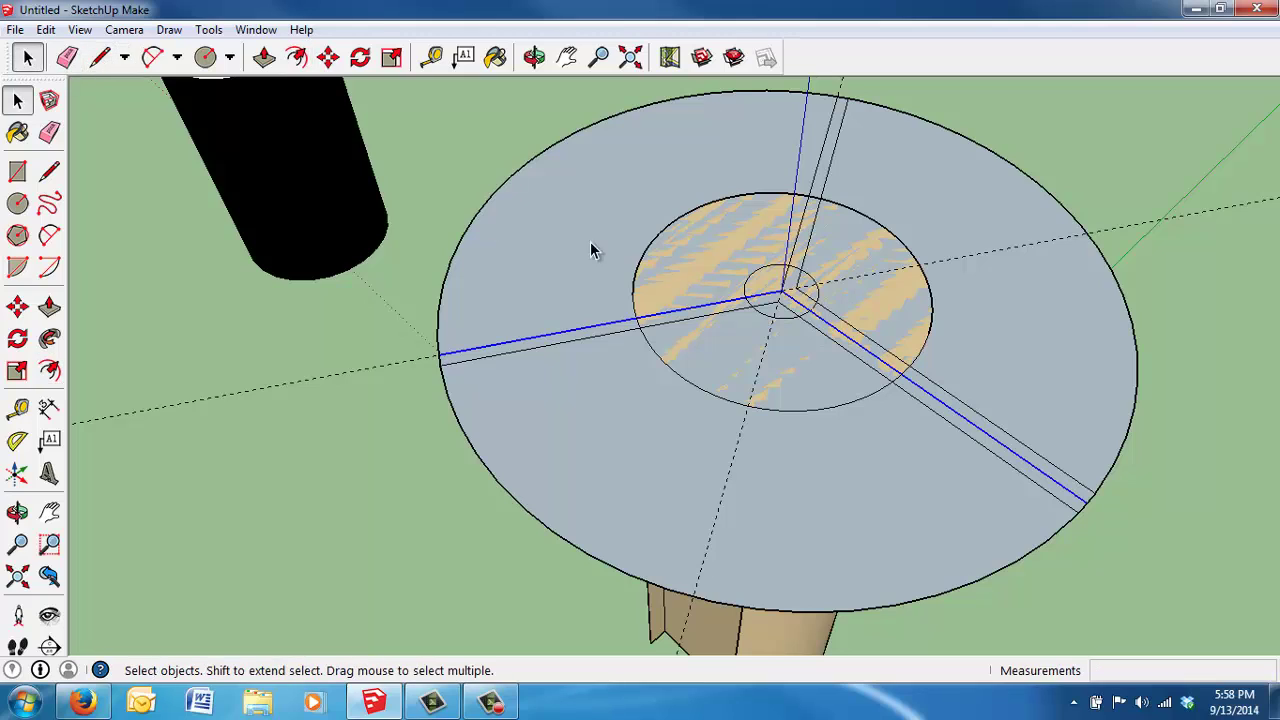
left_click(808, 208)
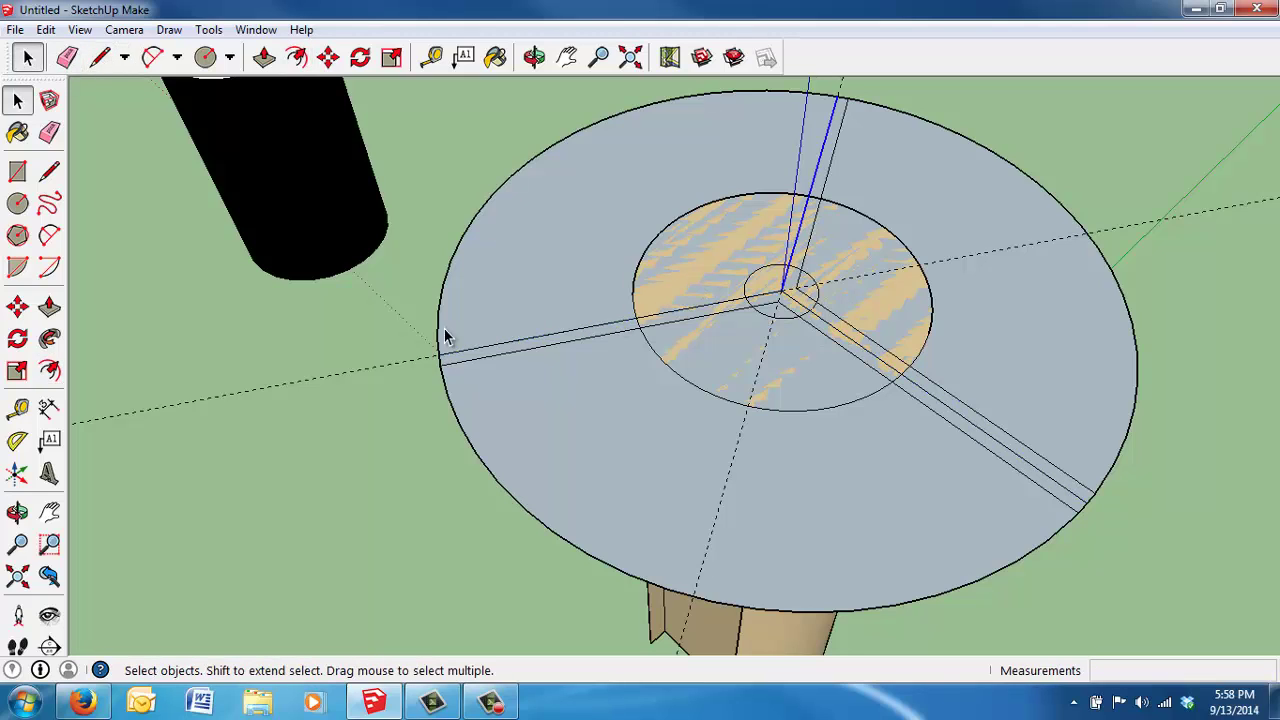
left_click(507, 348, "ctrl")
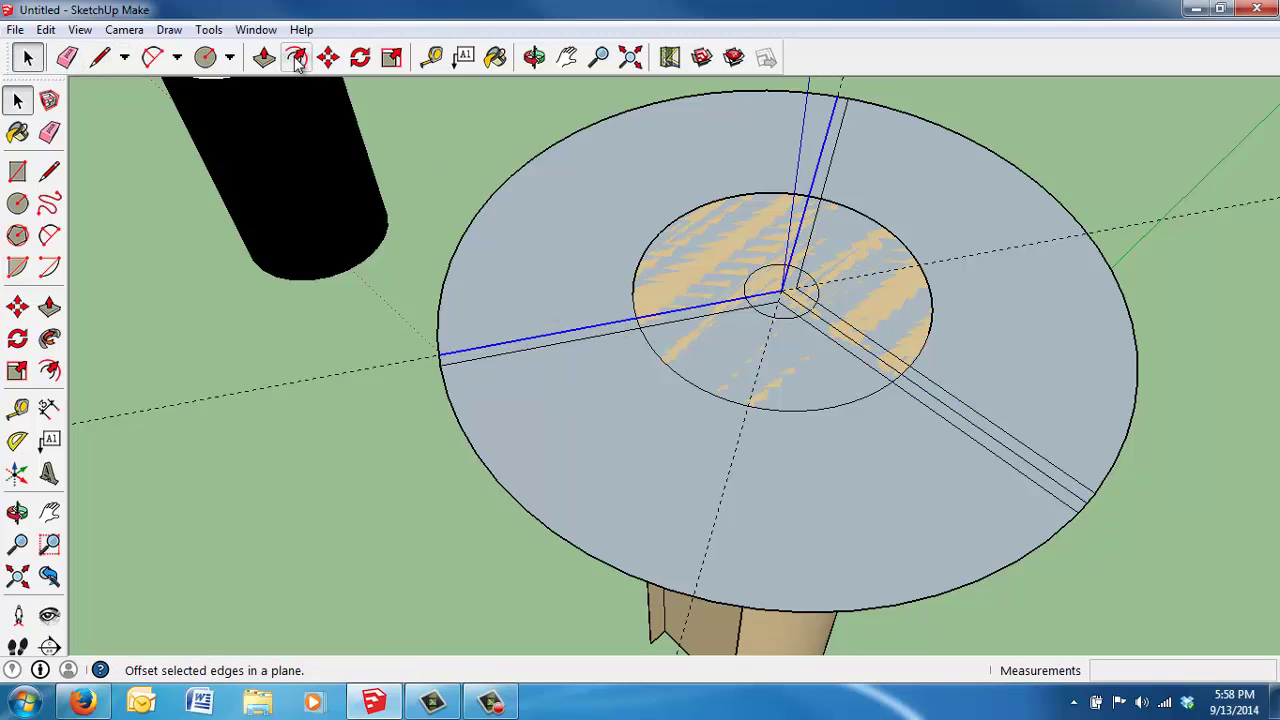
left_click(296, 57)
left_click(588, 302)
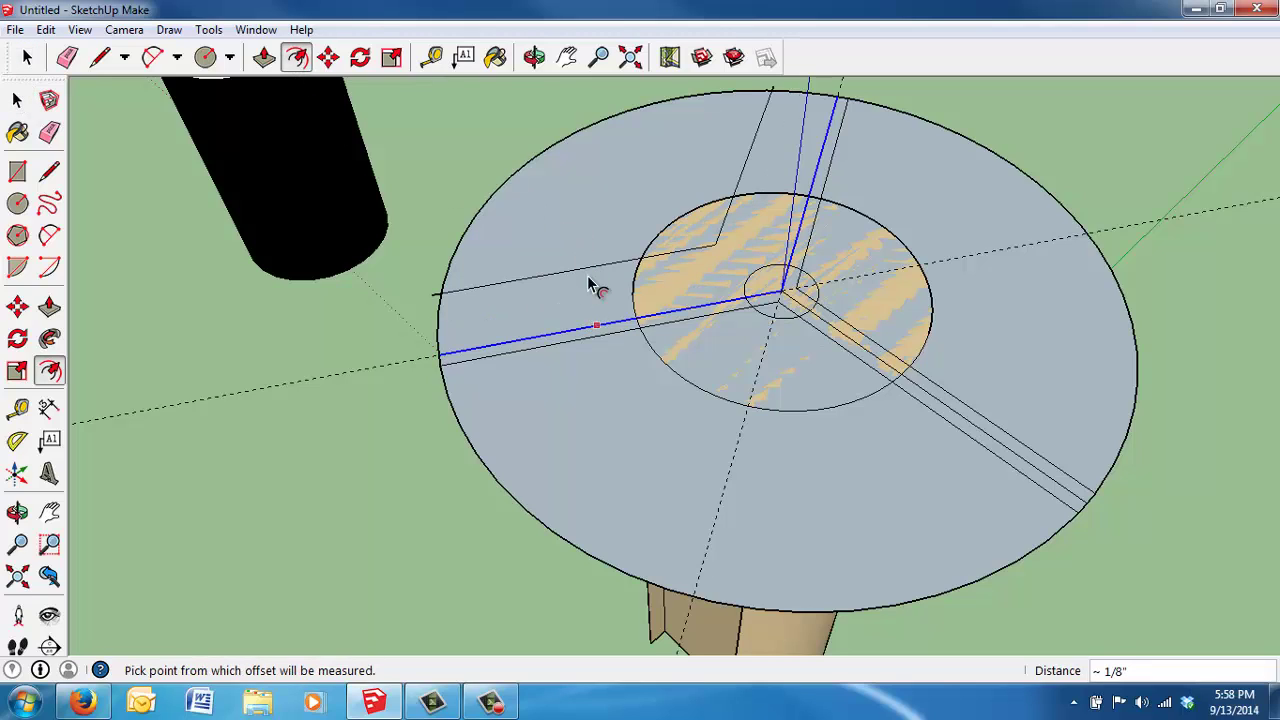
key("Escape")
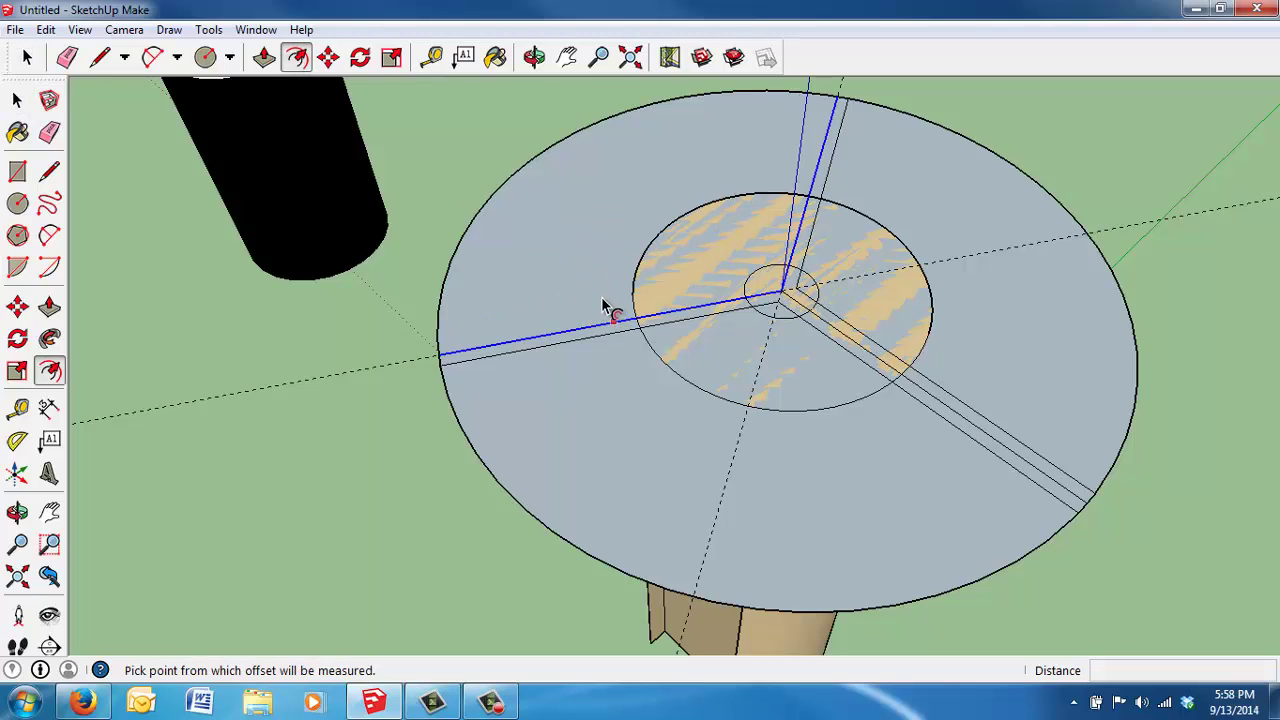
left_click(609, 321)
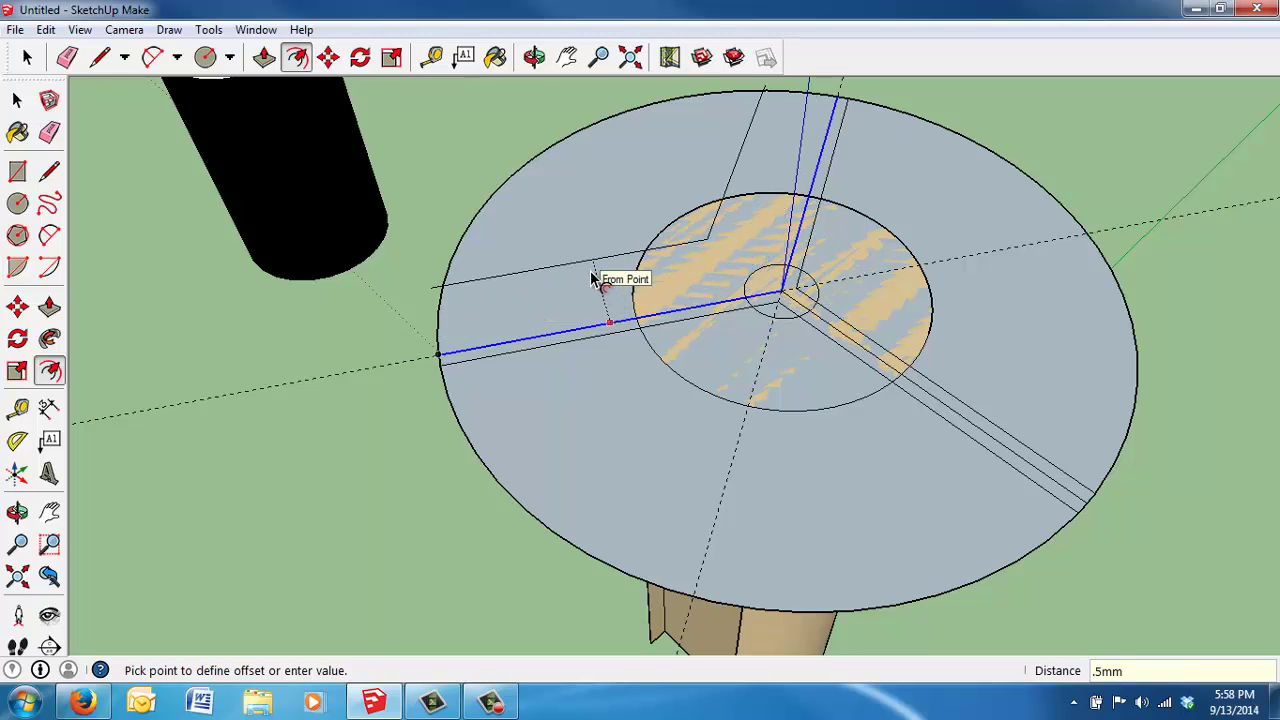
key("Escape")
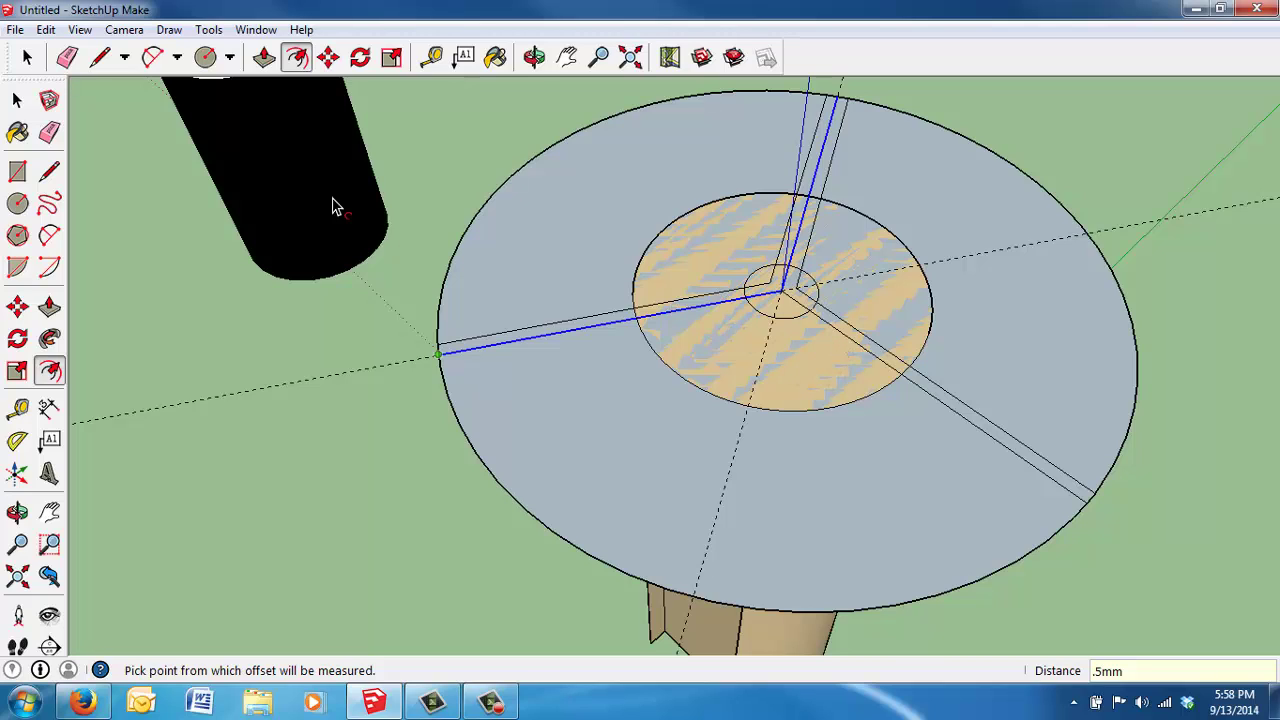
Offset the left and right radial lines together by .5 mm into the front sector between them
left_click(27, 60)
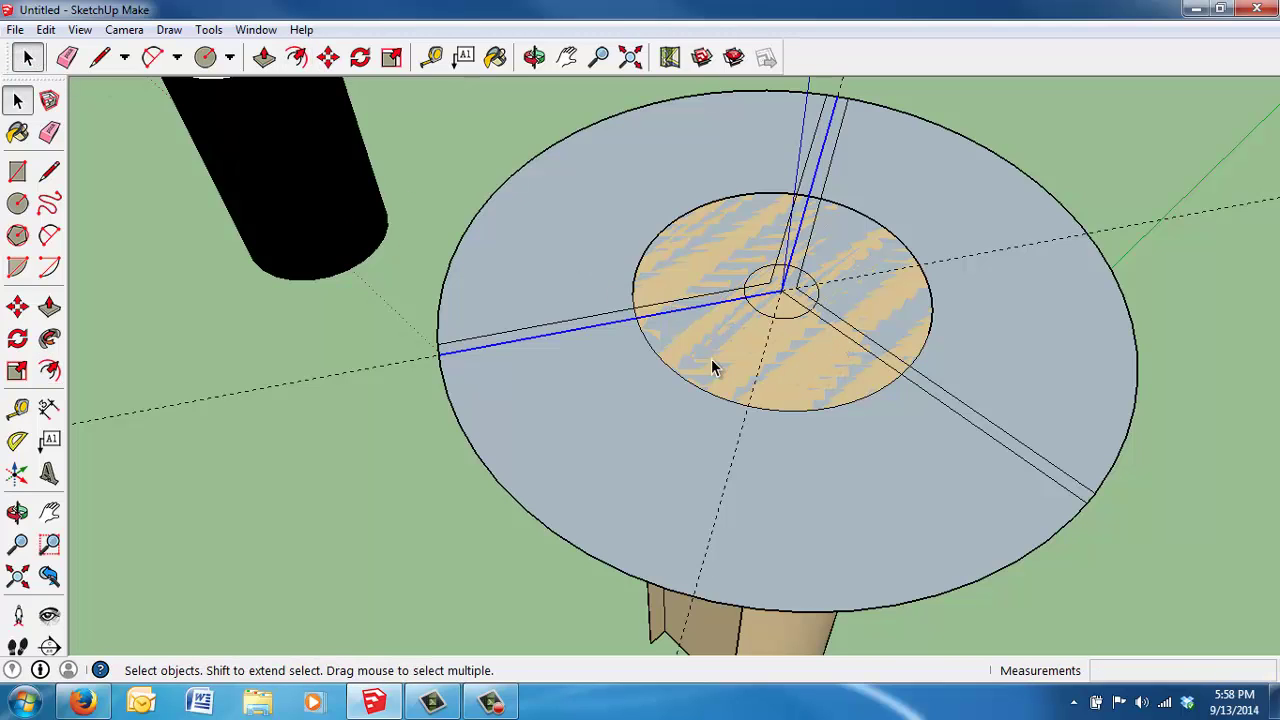
left_click(828, 330)
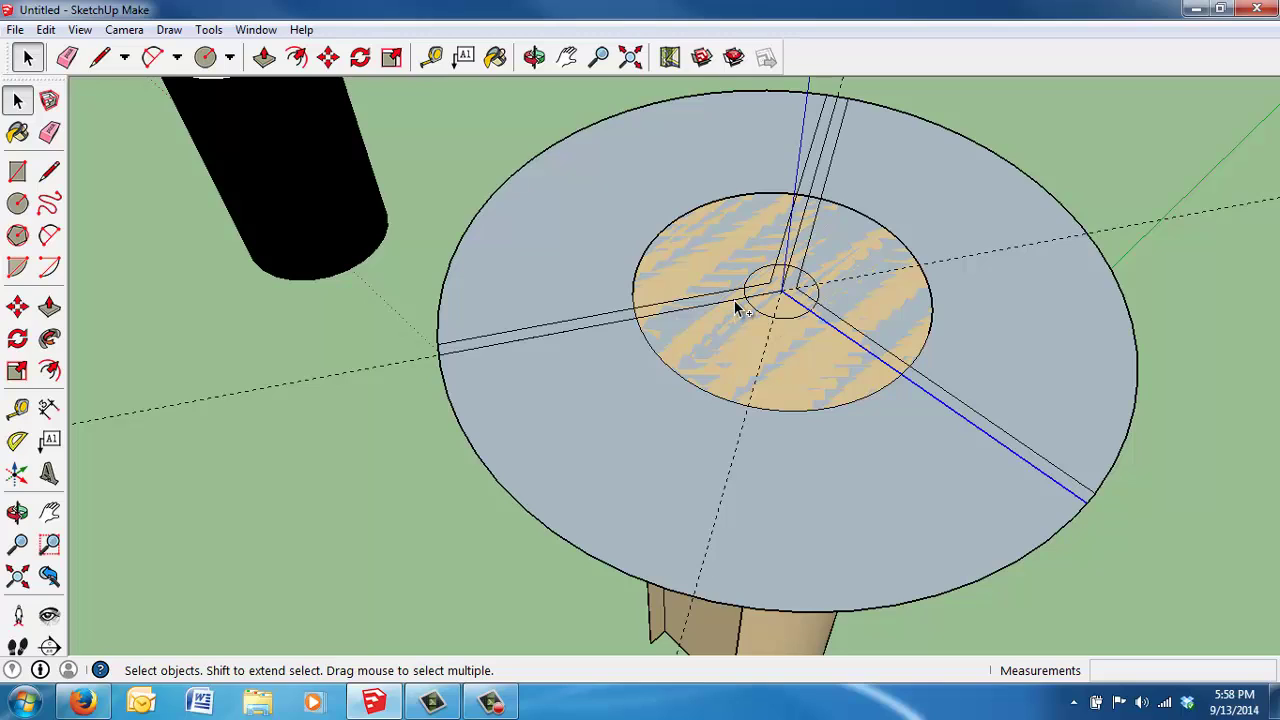
left_click(737, 306, "shift")
left_click(296, 60)
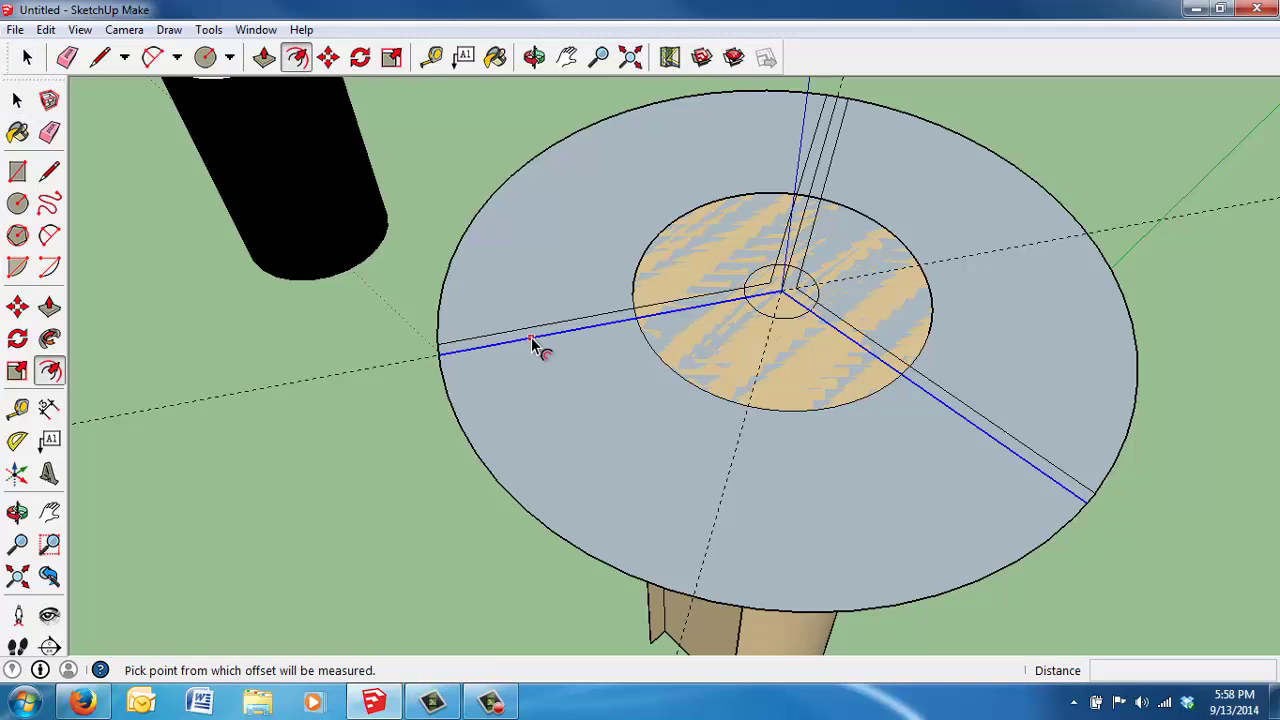
left_click(533, 343)
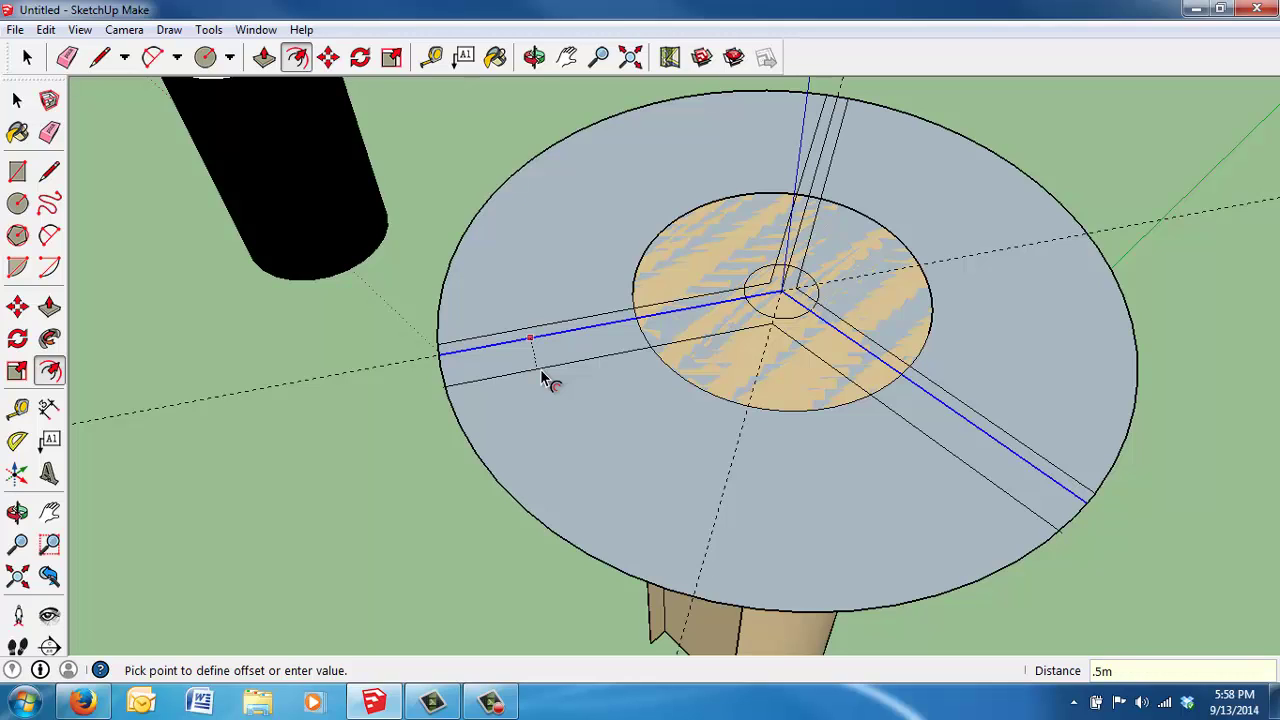
key("Return")
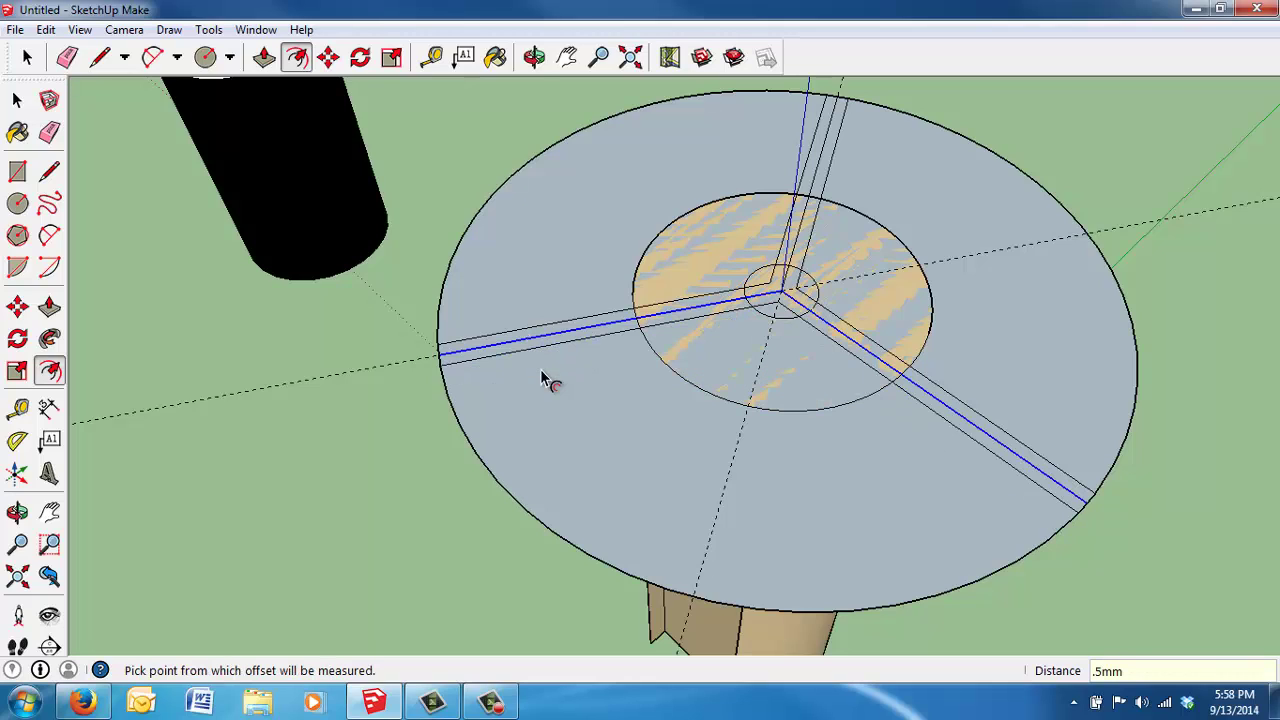
Delete the three original radial centre lines and the dashed guides, keeping only the offset arm edges
left_click(28, 60)
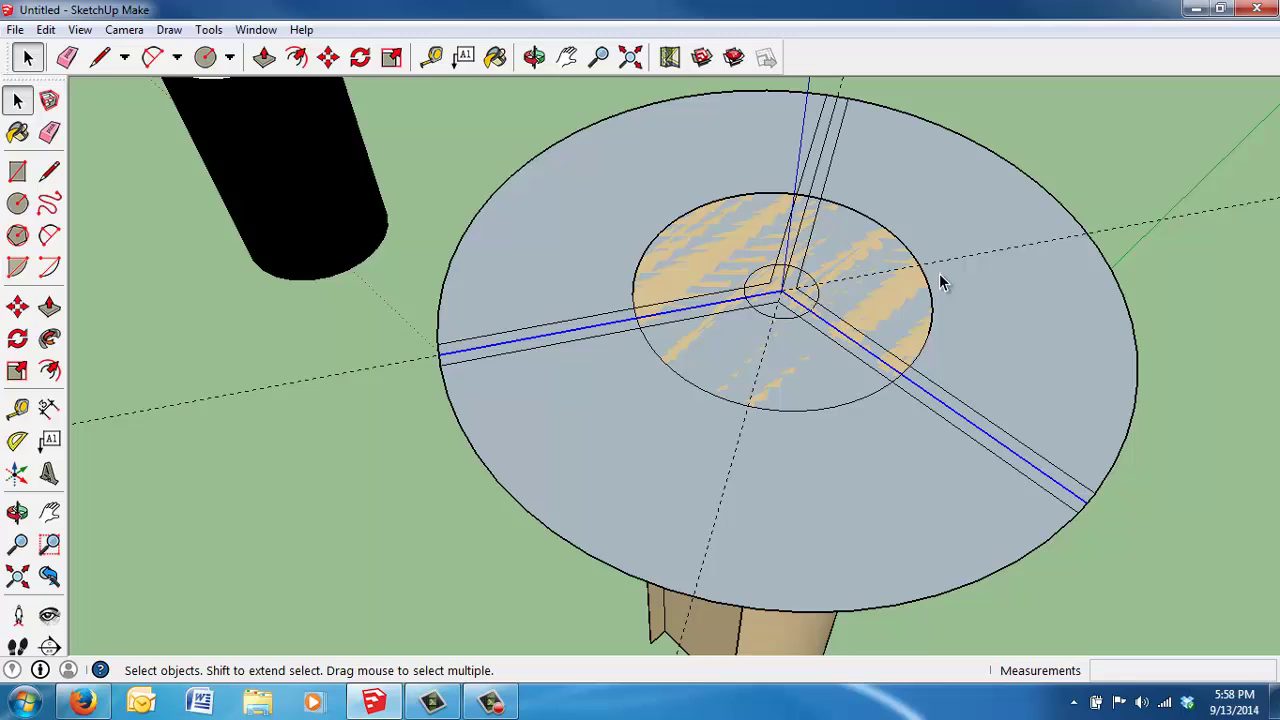
left_click(797, 258)
left_click(824, 327)
key("Delete")
key("Delete")
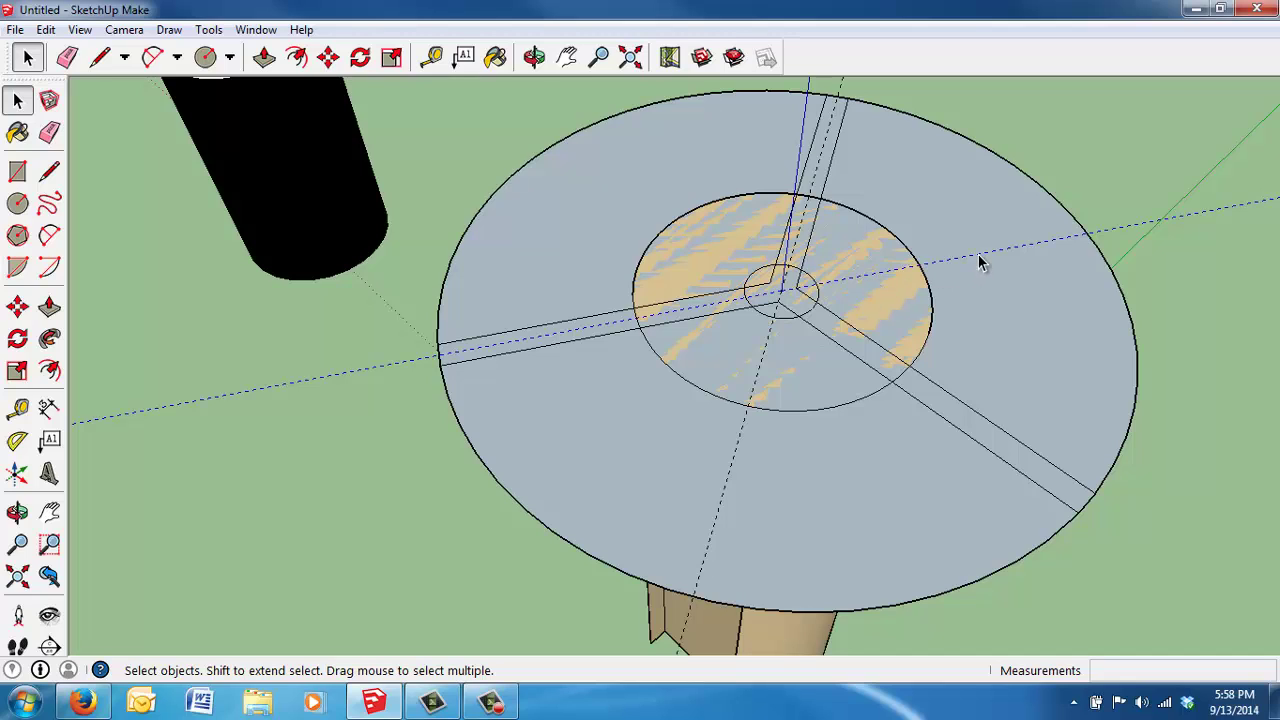
key("Delete")
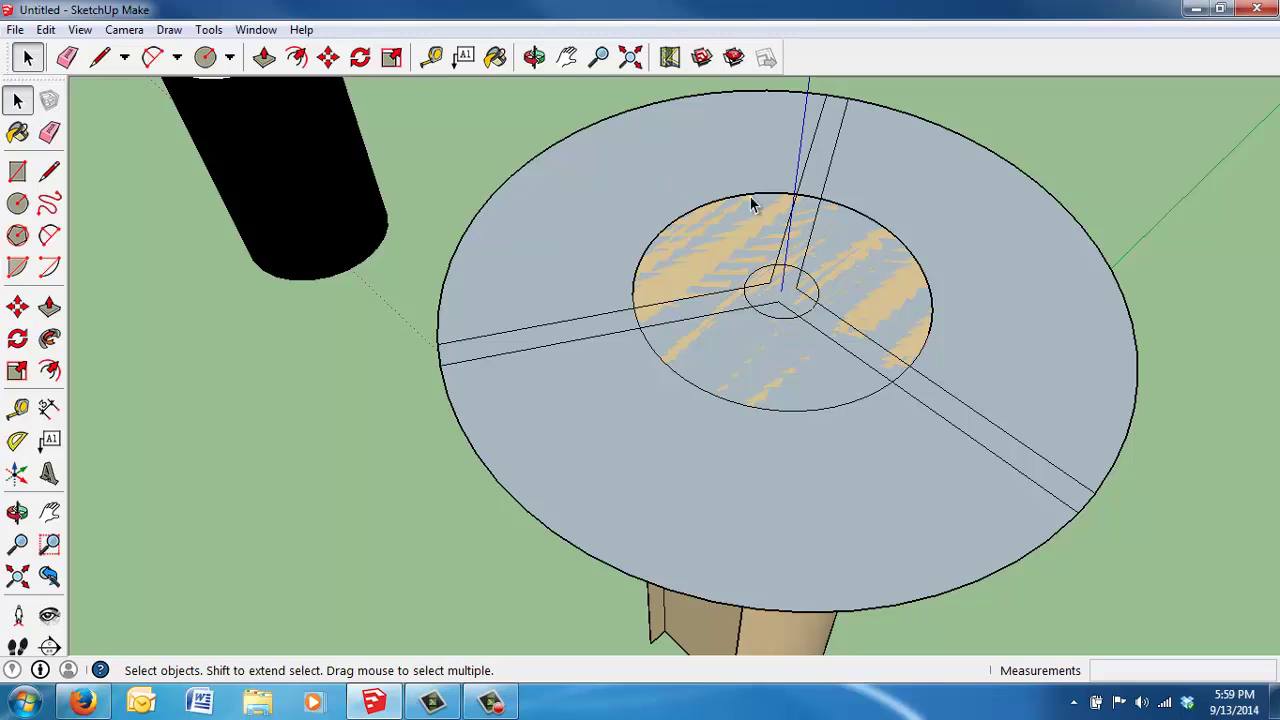
Draw a circle with a 7/128" radius centred on the large disc
left_click(205, 58)
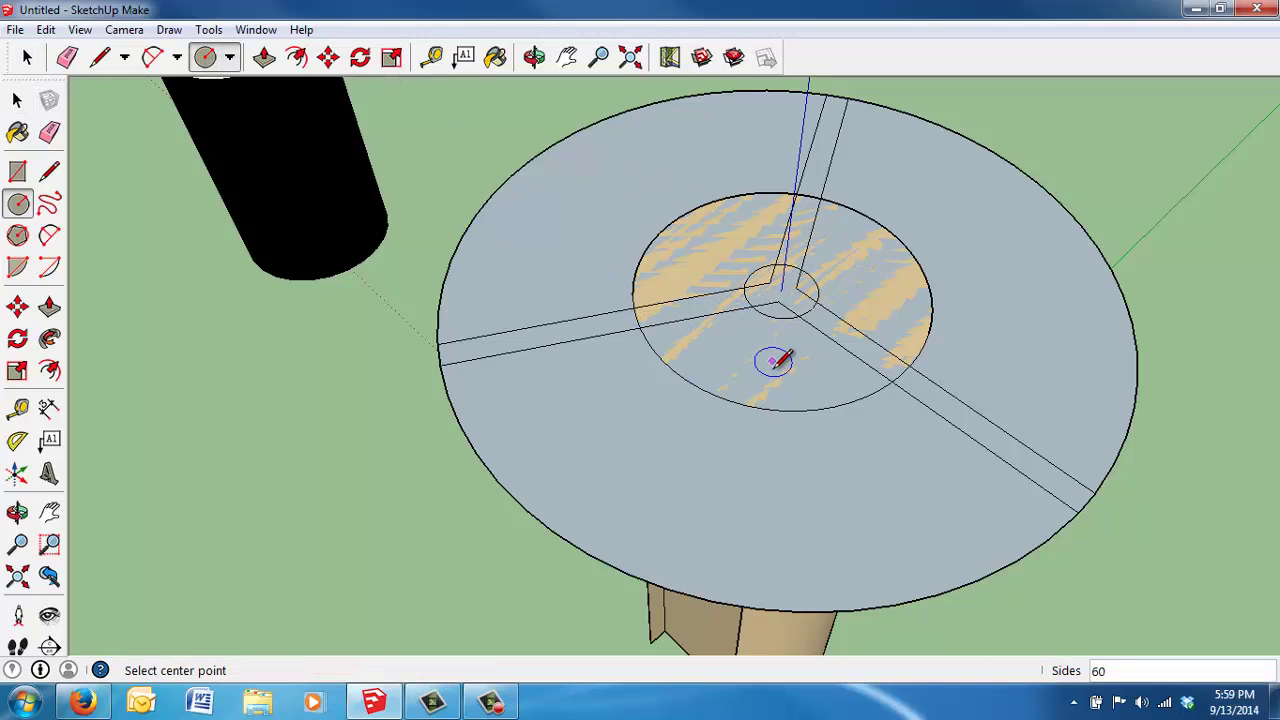
left_click(781, 290)
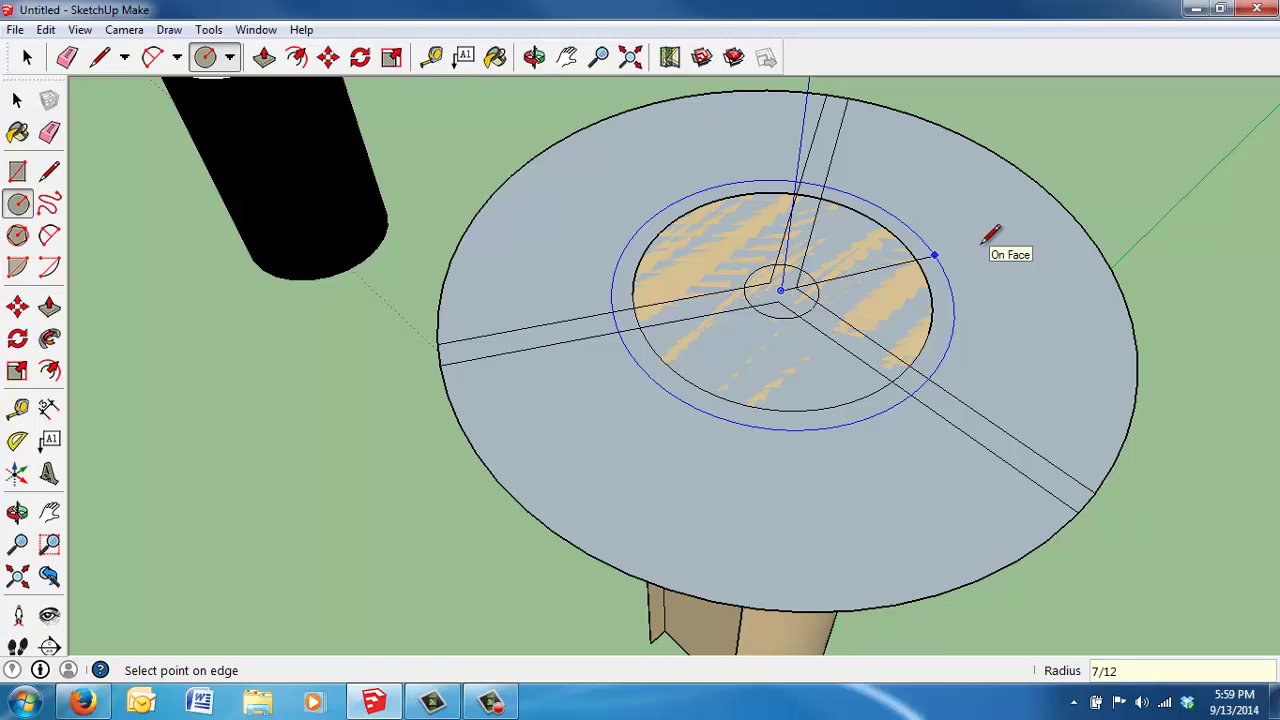
key("Escape")
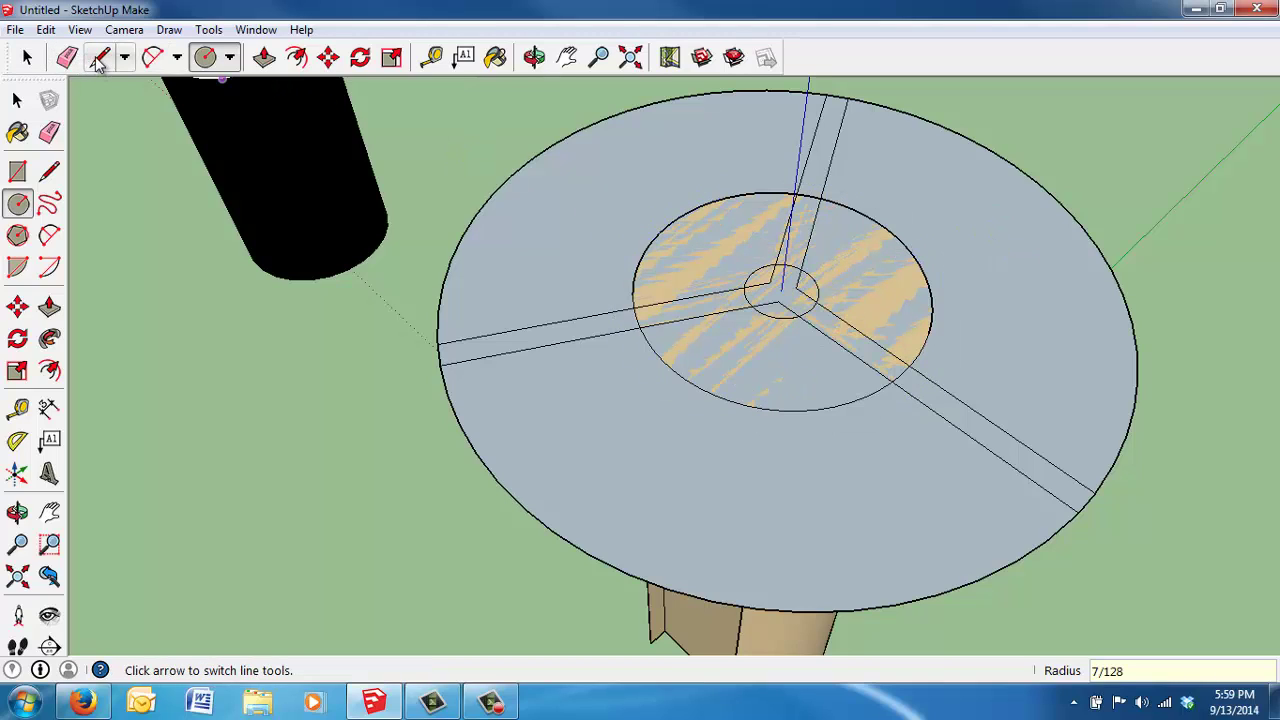
Delete the arm line segments that lie inside the small central circle
left_click(30, 60)
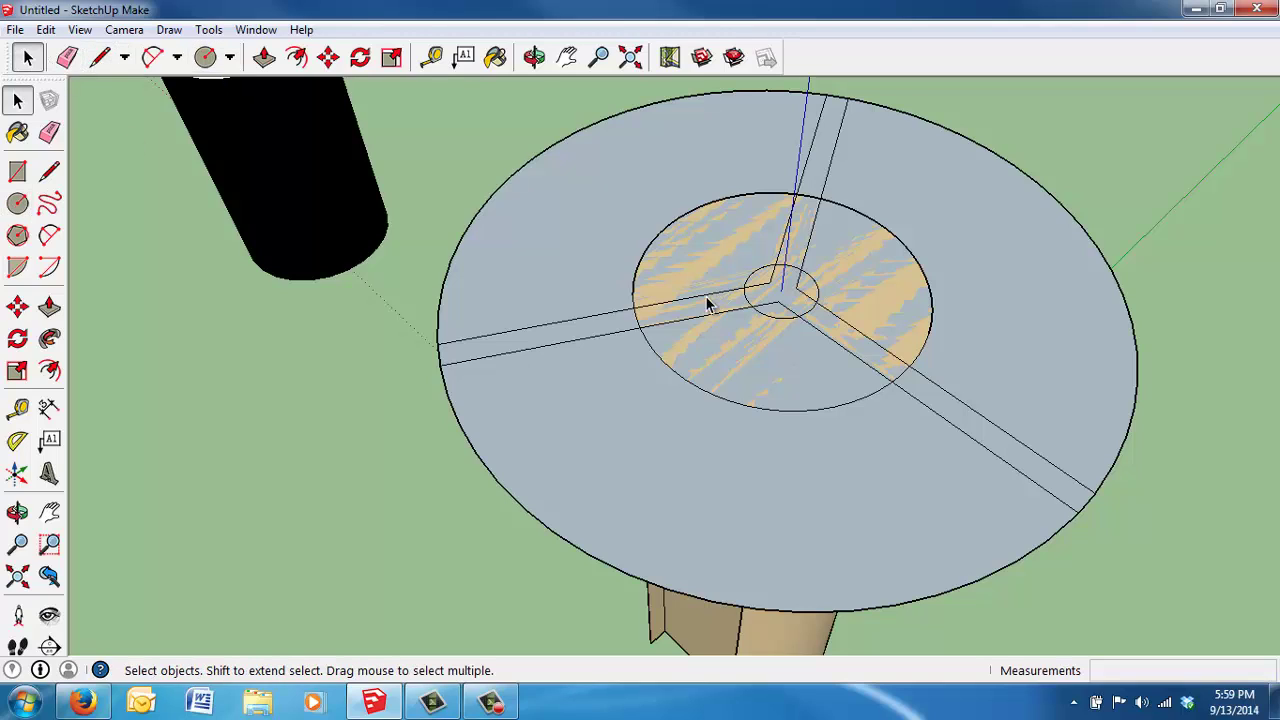
left_click(776, 311)
key("Delete")
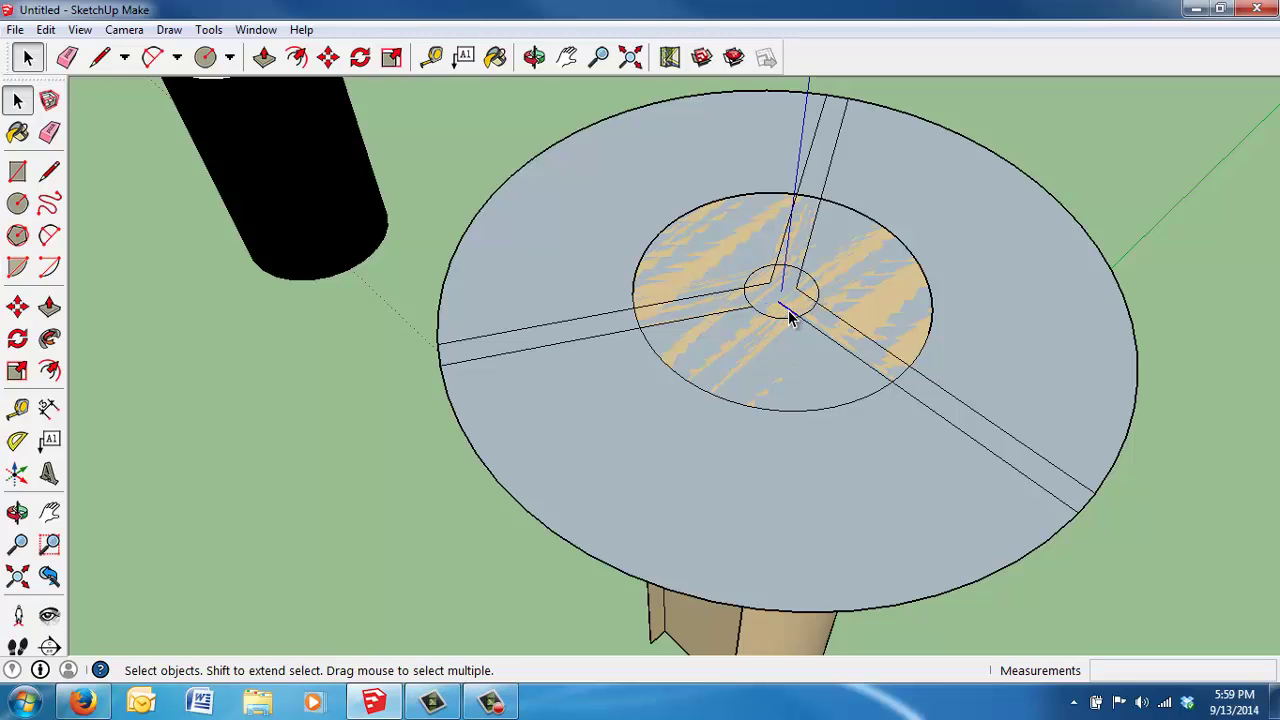
key("Delete")
key("Delete")
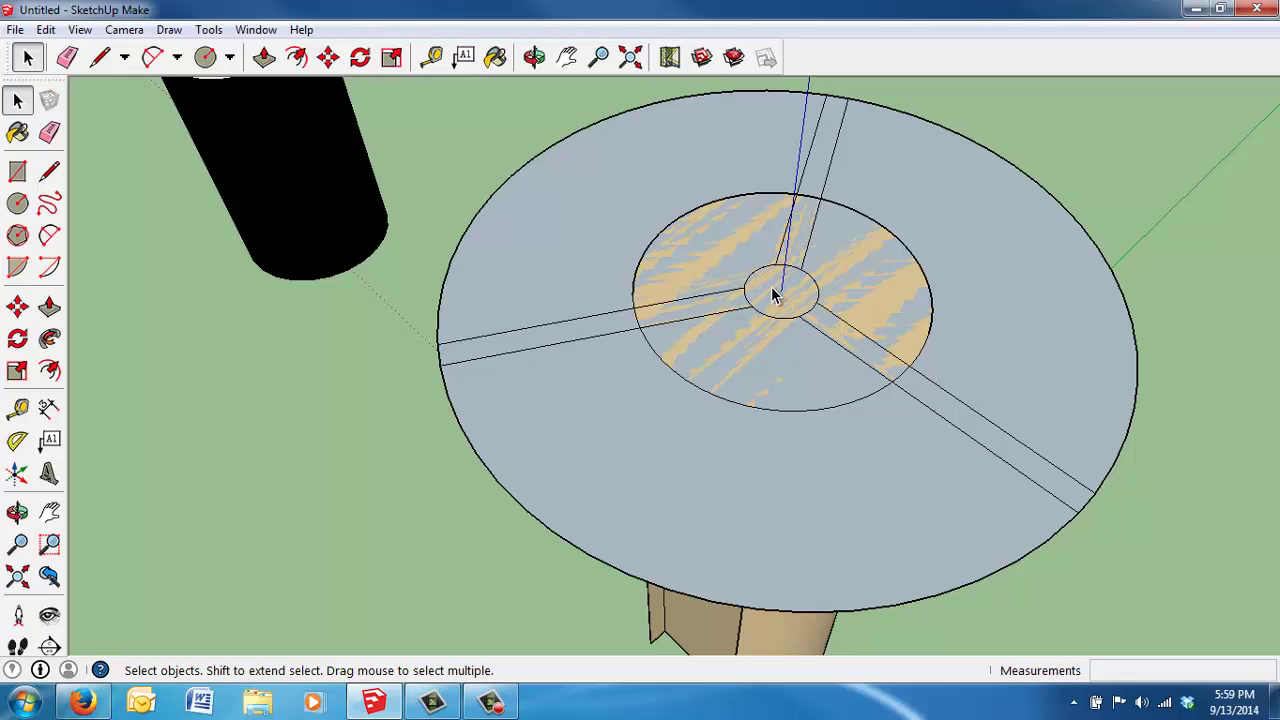
Offset the small central circle outward by 1 mm to outline the hub ring
left_click(780, 308)
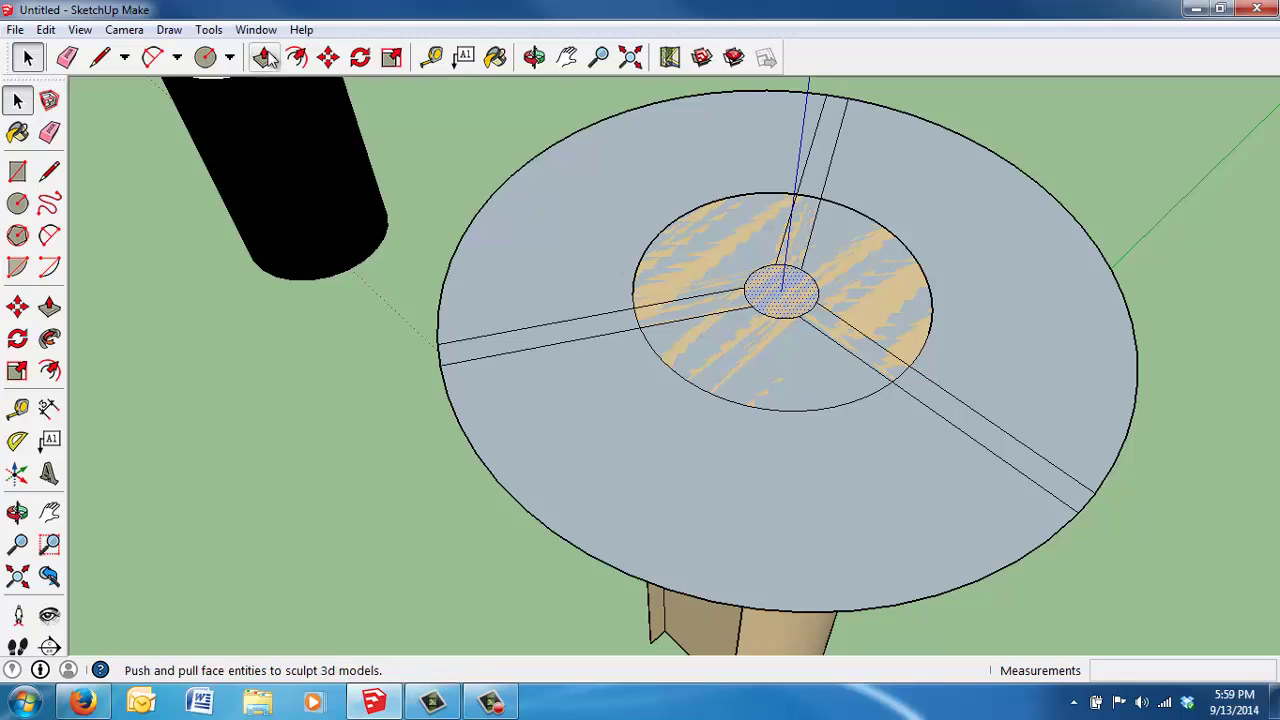
left_click(296, 57)
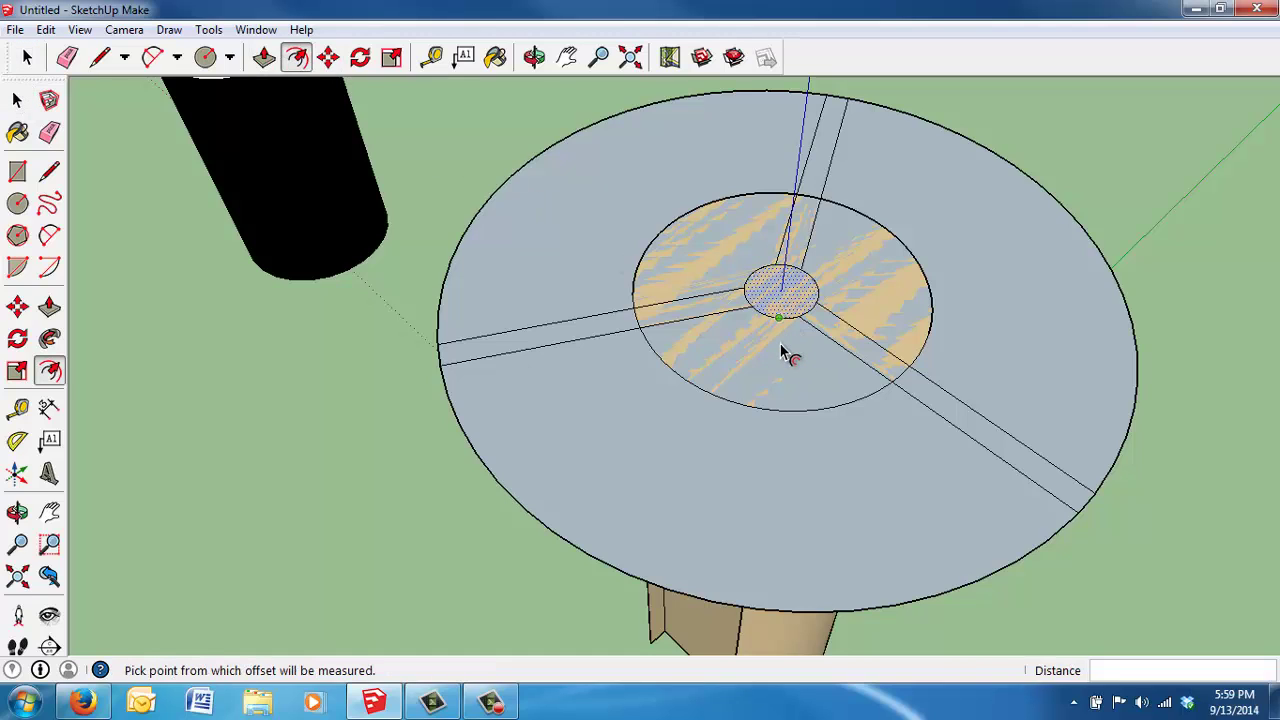
left_click(784, 352)
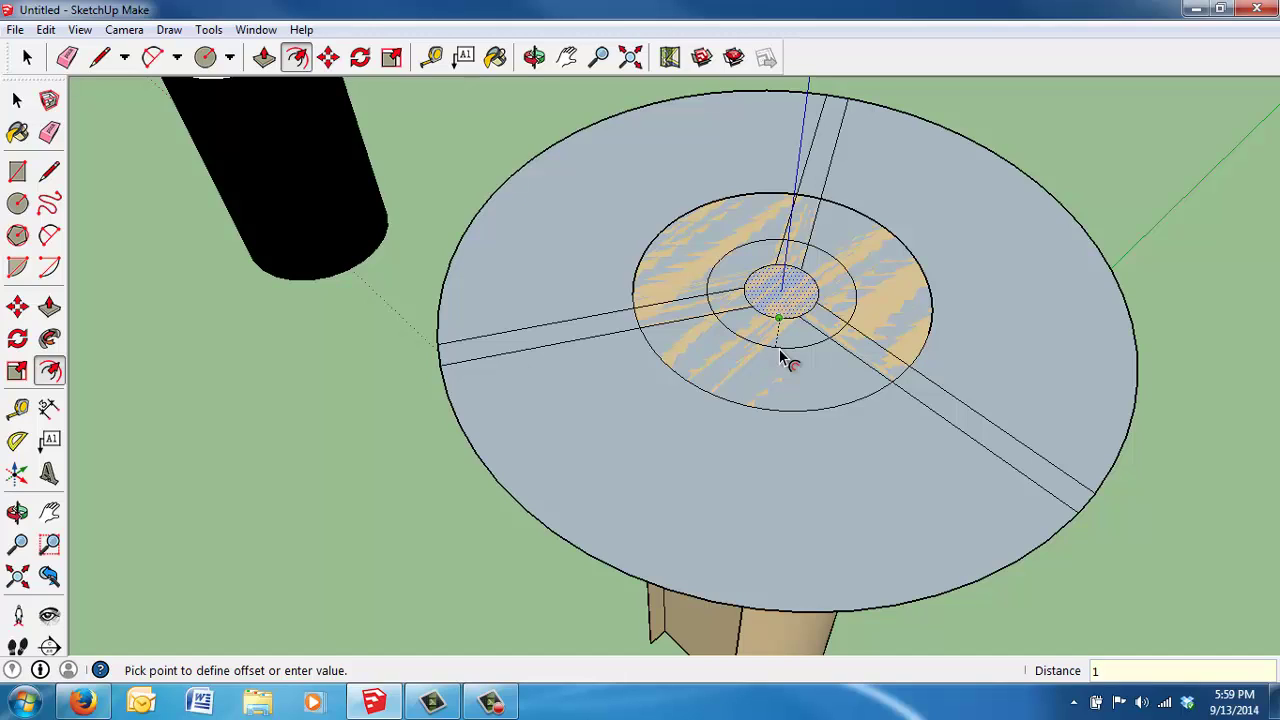
left_click(784, 355)
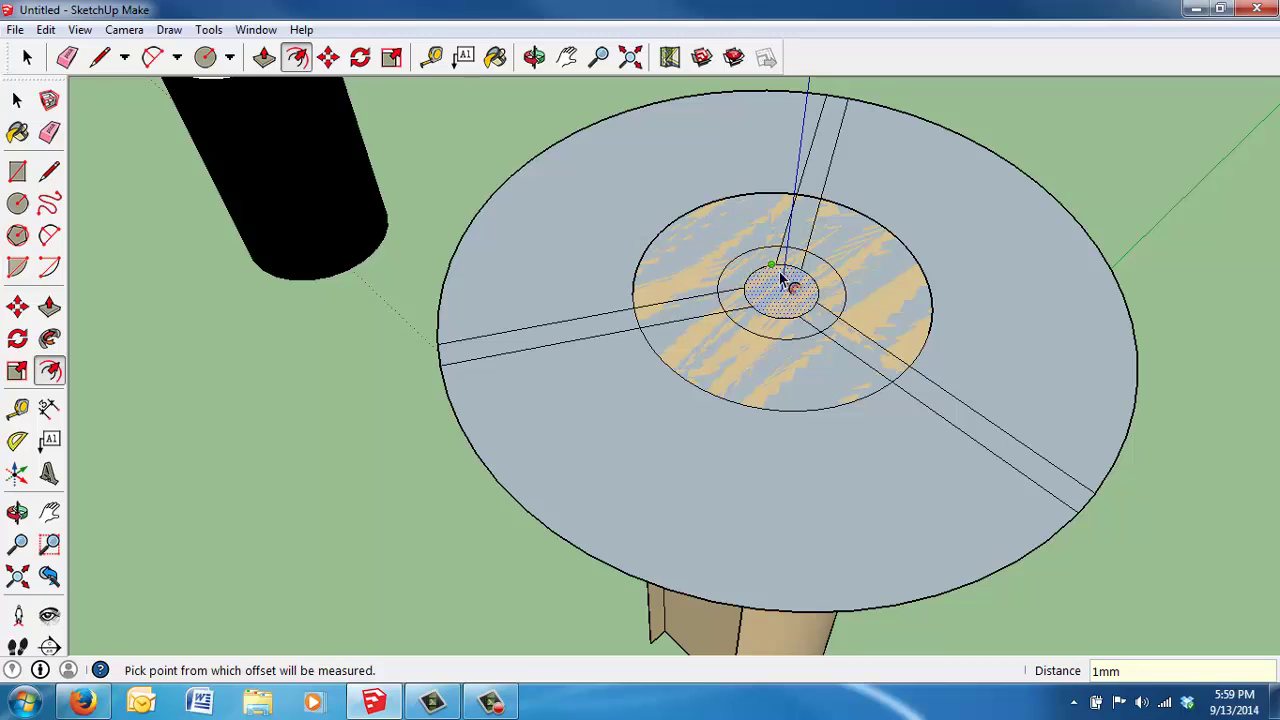
left_click(27, 58)
left_click(27, 58)
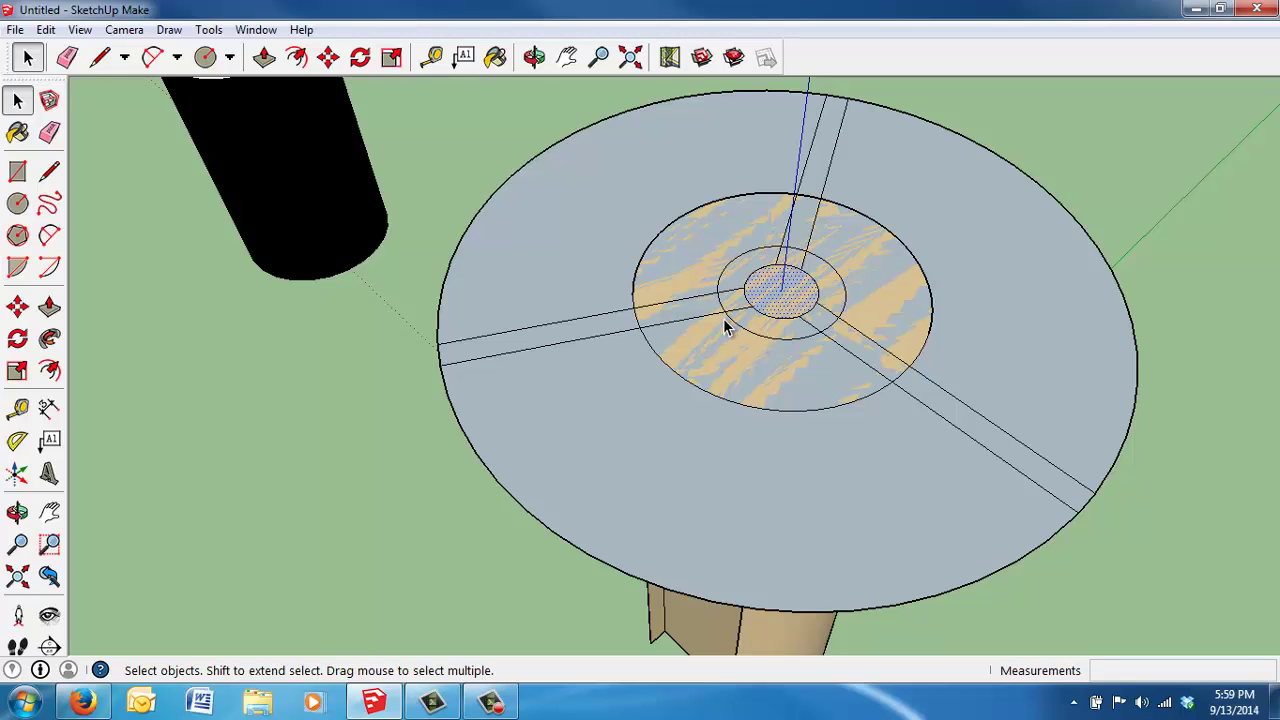
Delete the arc segments and arm line pieces where the three arms meet the hub ring, joining them into one face
left_click(784, 262)
key("Delete")
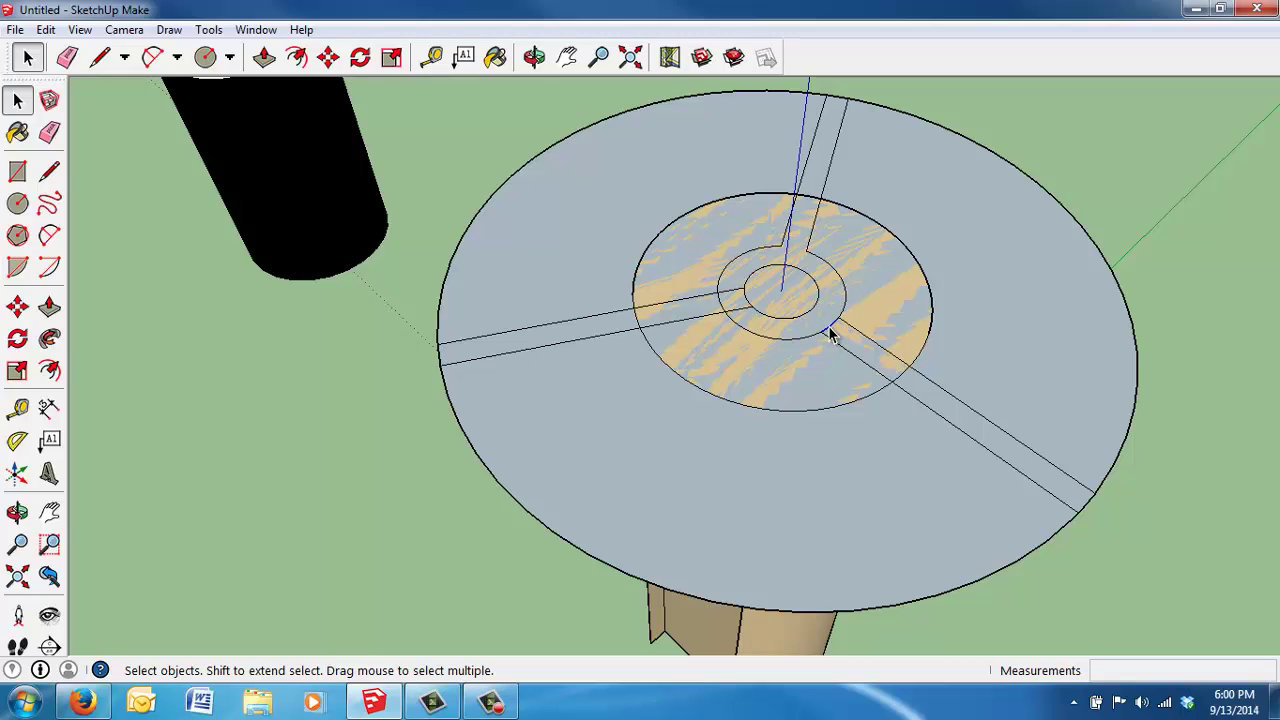
left_click(738, 306)
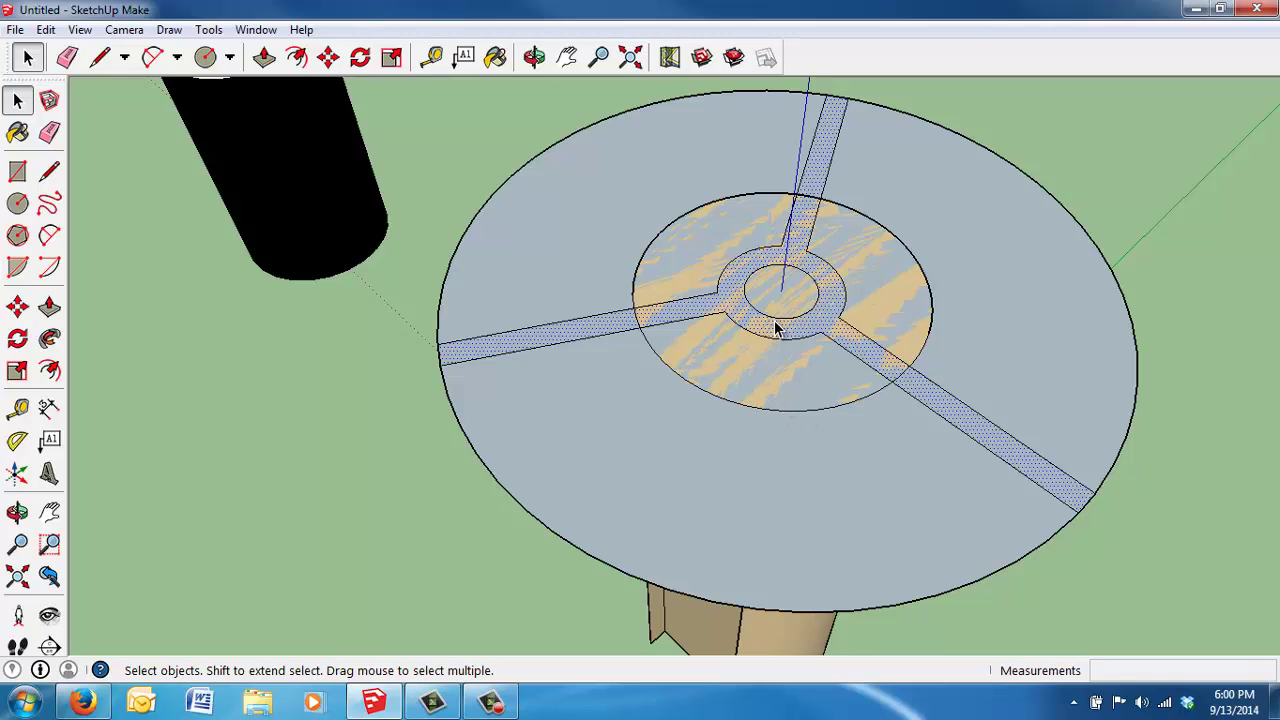
Push/Pull the joined hub and three-arm face upward by 5/32"
left_click(264, 57)
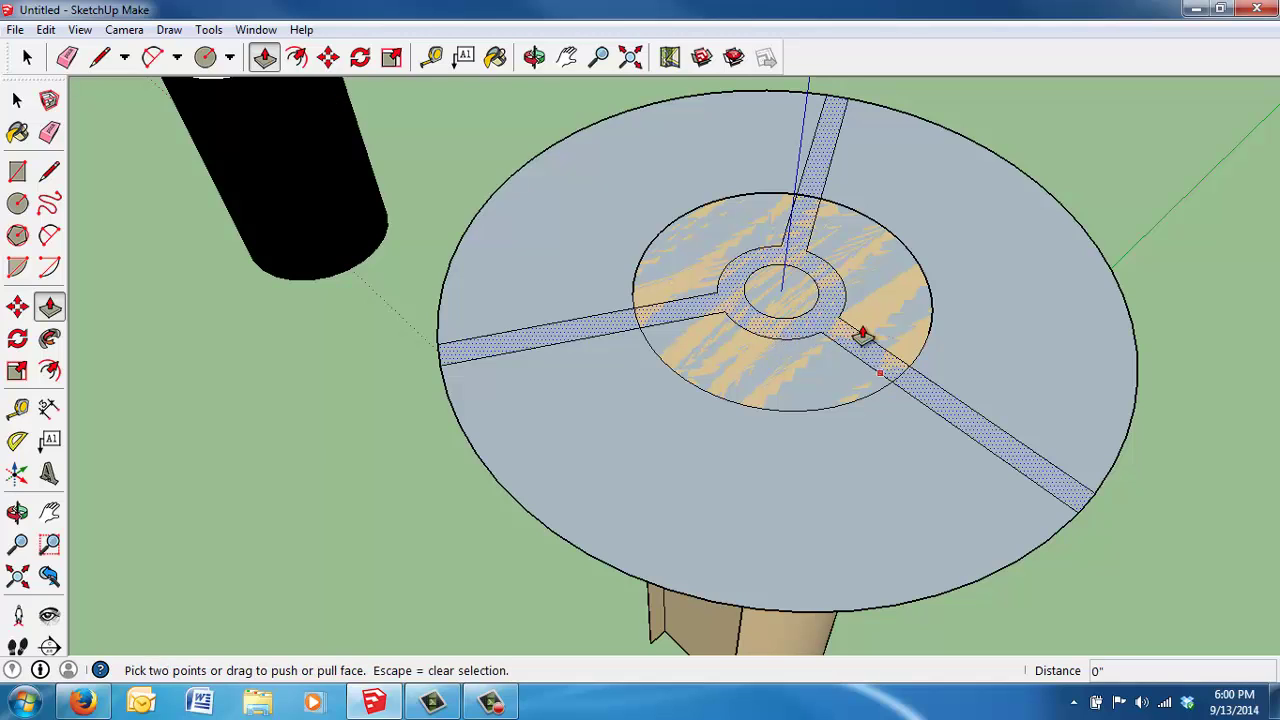
left_click_drag(815, 187, 1003, 413)
middle_click_drag(1003, 413, 957, 143)
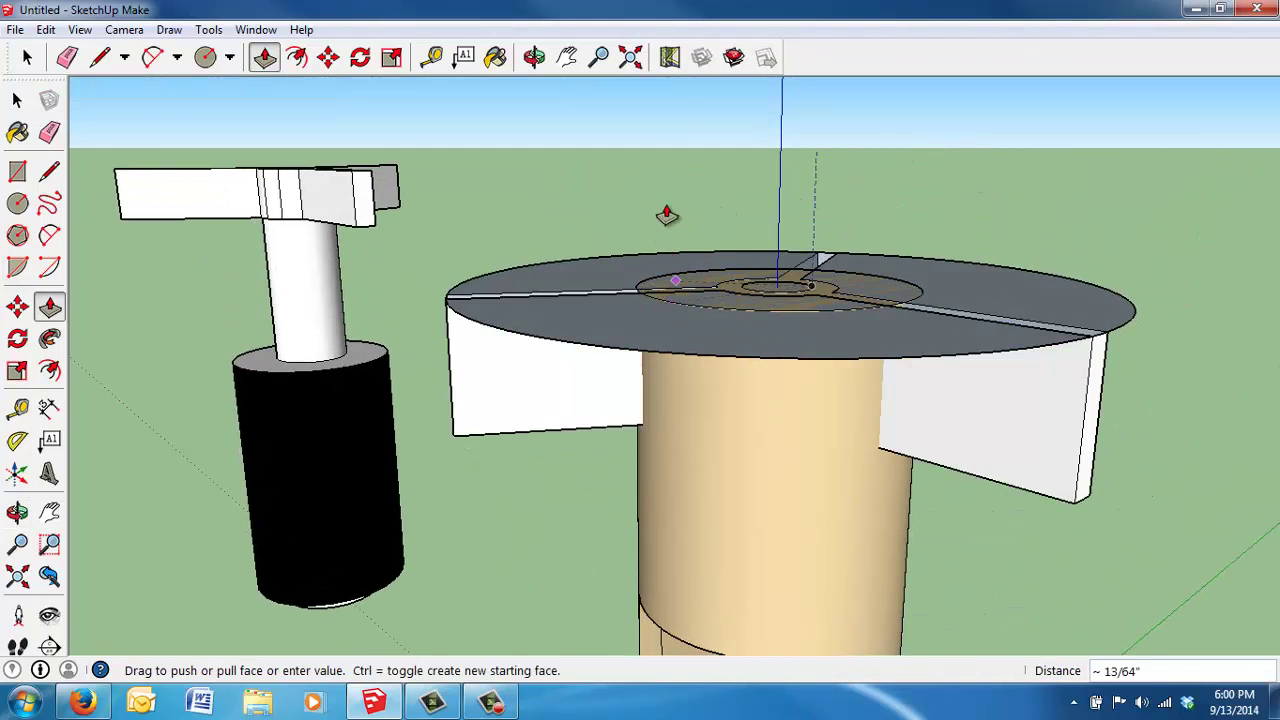
key("Escape")
mouse_move(809, 271)
middle_mouse_down()
mouse_move(797, 337)
mouse_move(811, 283)
middle_mouse_up()
key("Escape")
left_click(804, 316)
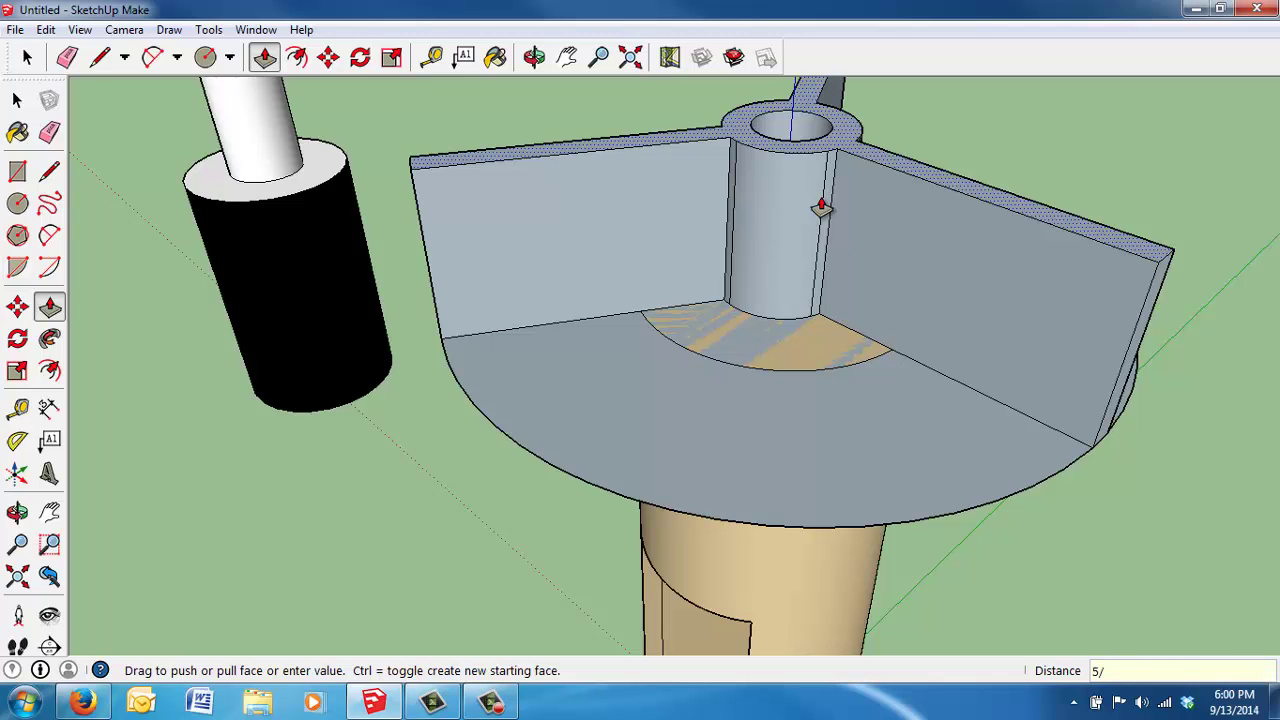
left_click(821, 207)
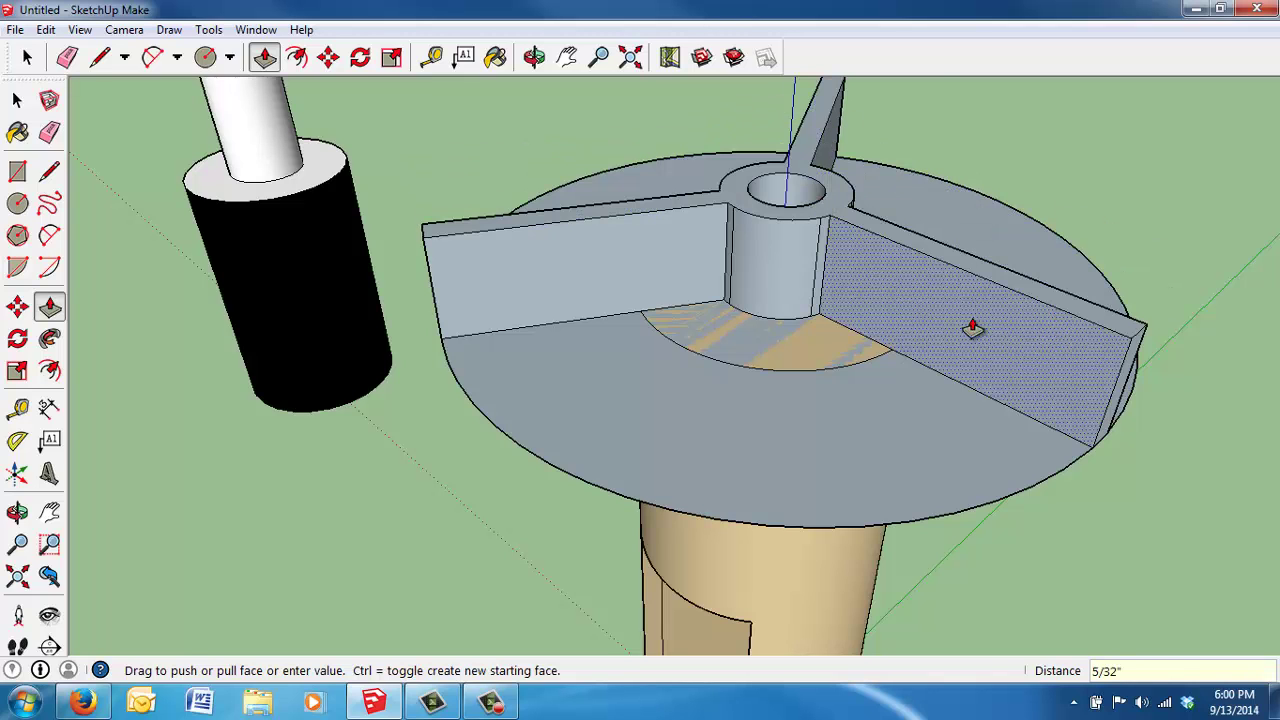
Delete the leftover disc sectors between the arms together with their outer rim edges
middle_click_drag(957, 323, 980, 420)
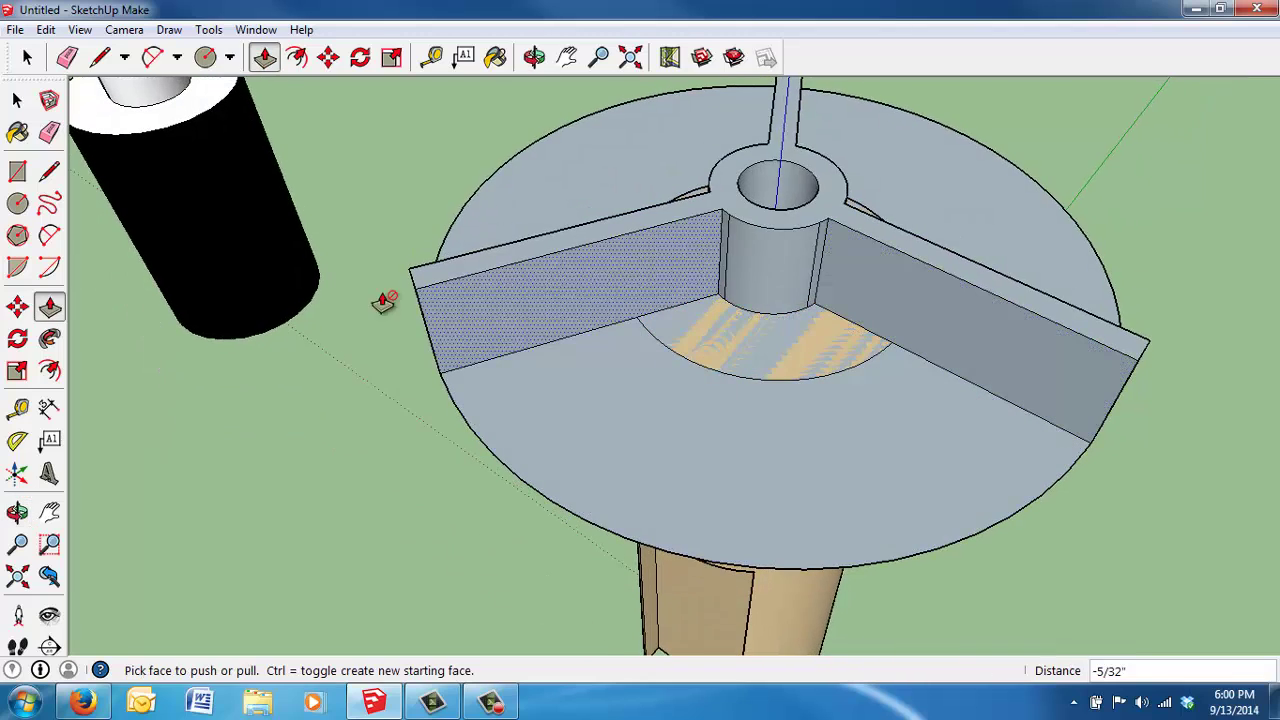
left_click(28, 56)
left_click(28, 56)
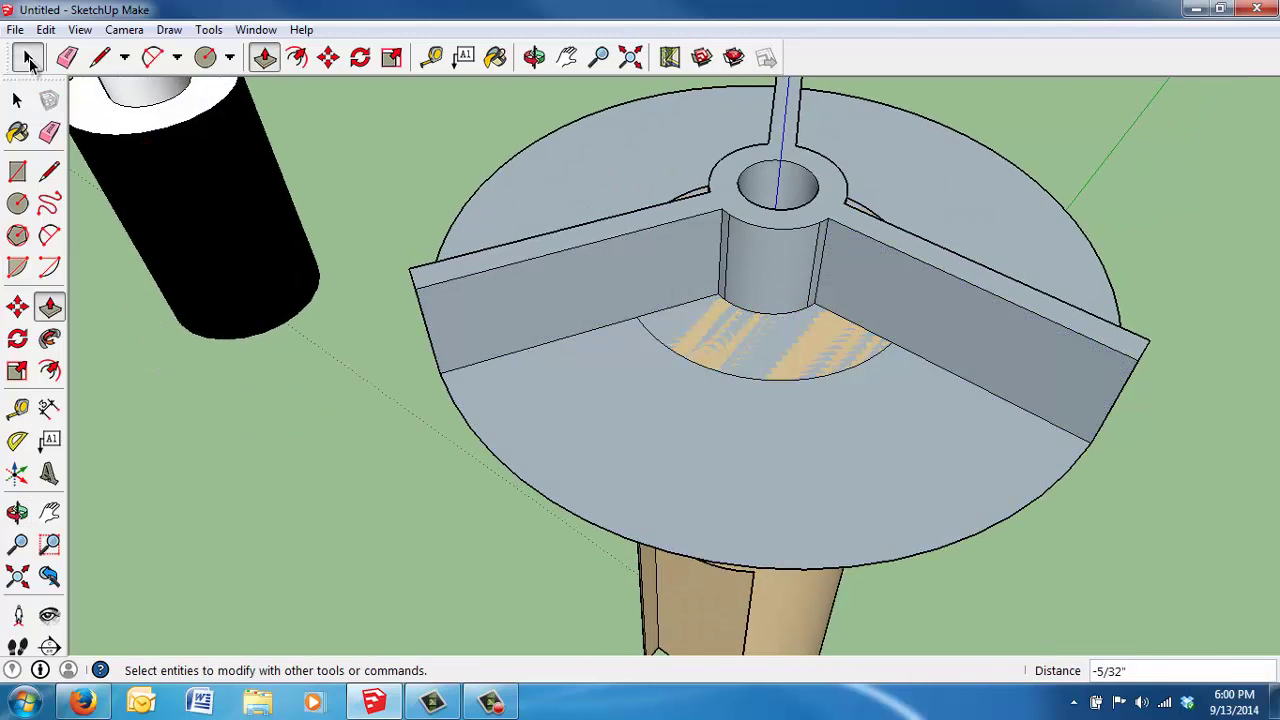
left_click(814, 505)
key("Delete")
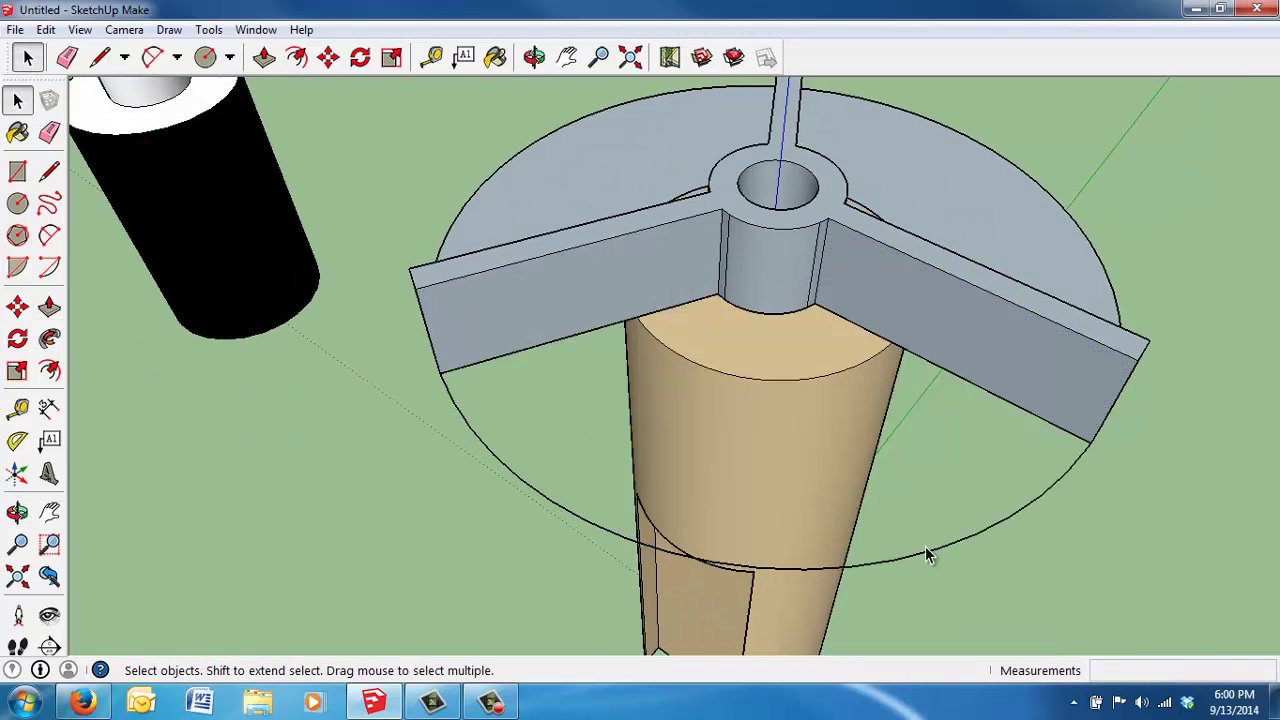
left_click(926, 559)
key("Delete")
left_click(1032, 232)
key("Delete")
left_click(1060, 210)
key("Delete")
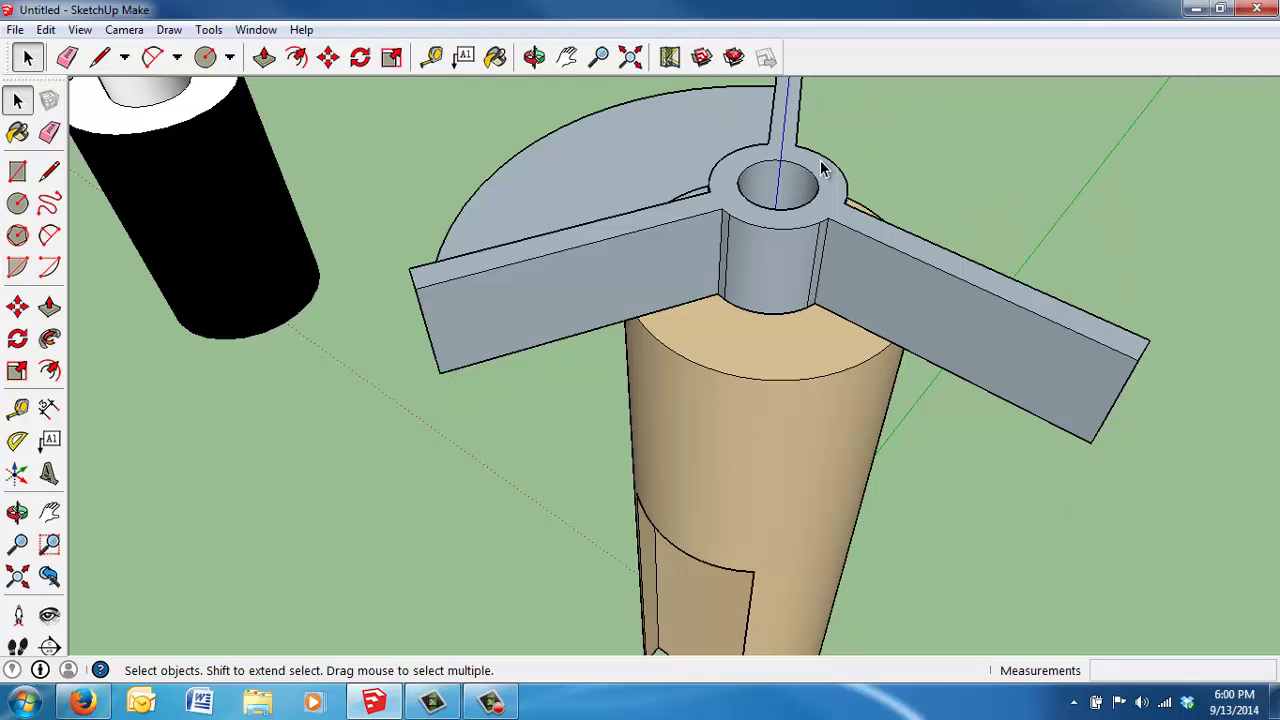
left_click(665, 116)
key("Delete")
left_click(630, 105)
key("Delete")
Select the whole three-armed rotor and make it a group
key("o")
left_click_drag(803, 386, 894, 189)
key("space")
left_click_drag(337, 96, 1129, 435)
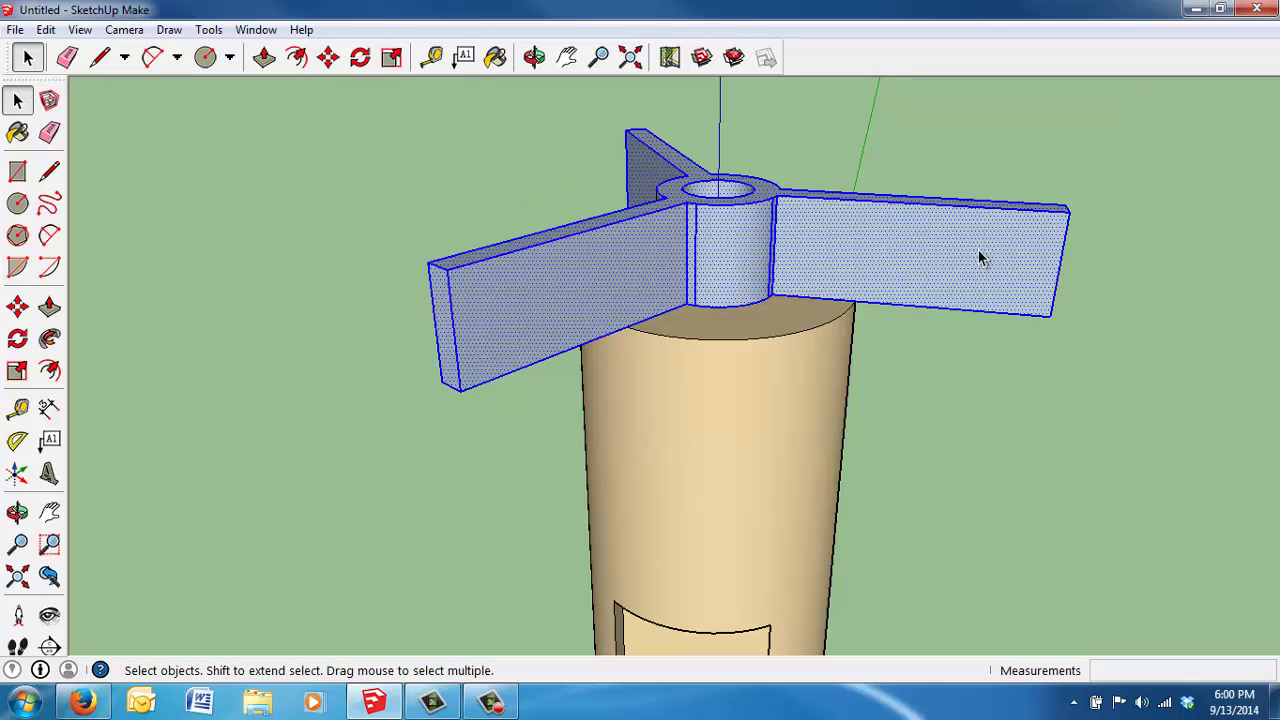
right_click(979, 258)
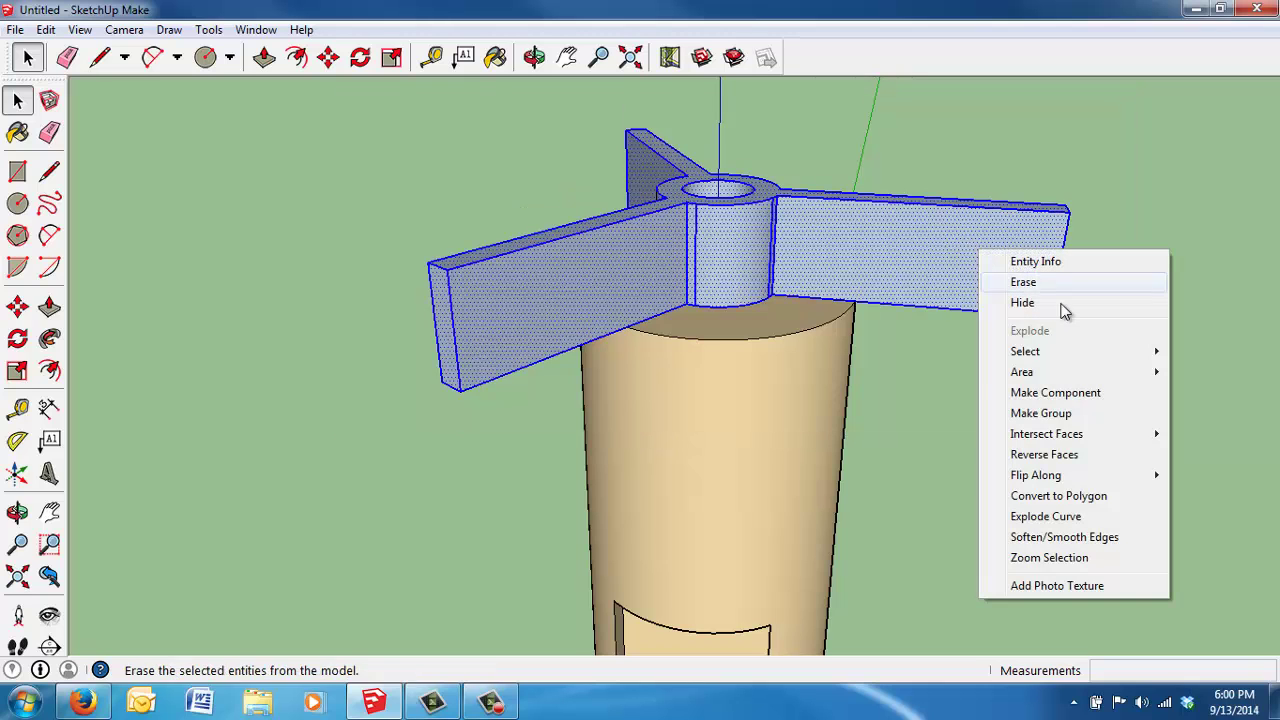
left_click(1040, 413)
Paint the rotor group red with the Color_A01 material
middle_click_drag(831, 190, 749, 420)
middle_click_drag(778, 316, 502, 191)
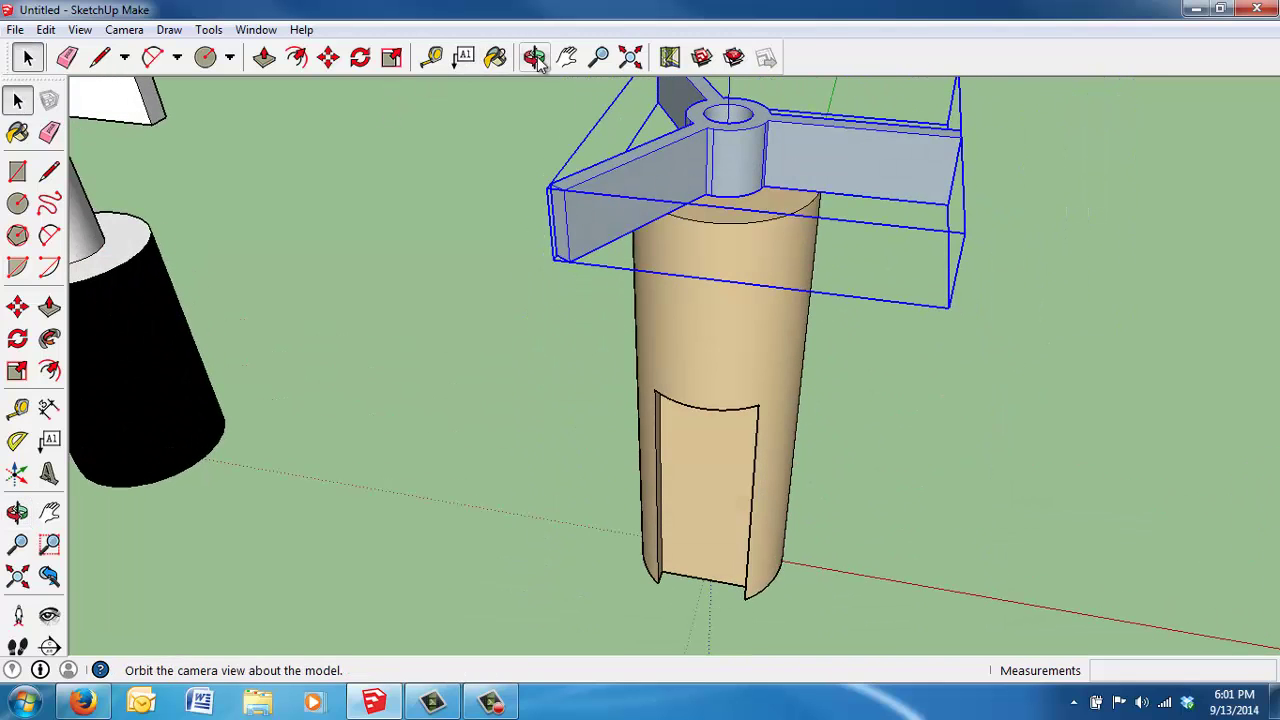
left_click(495, 57)
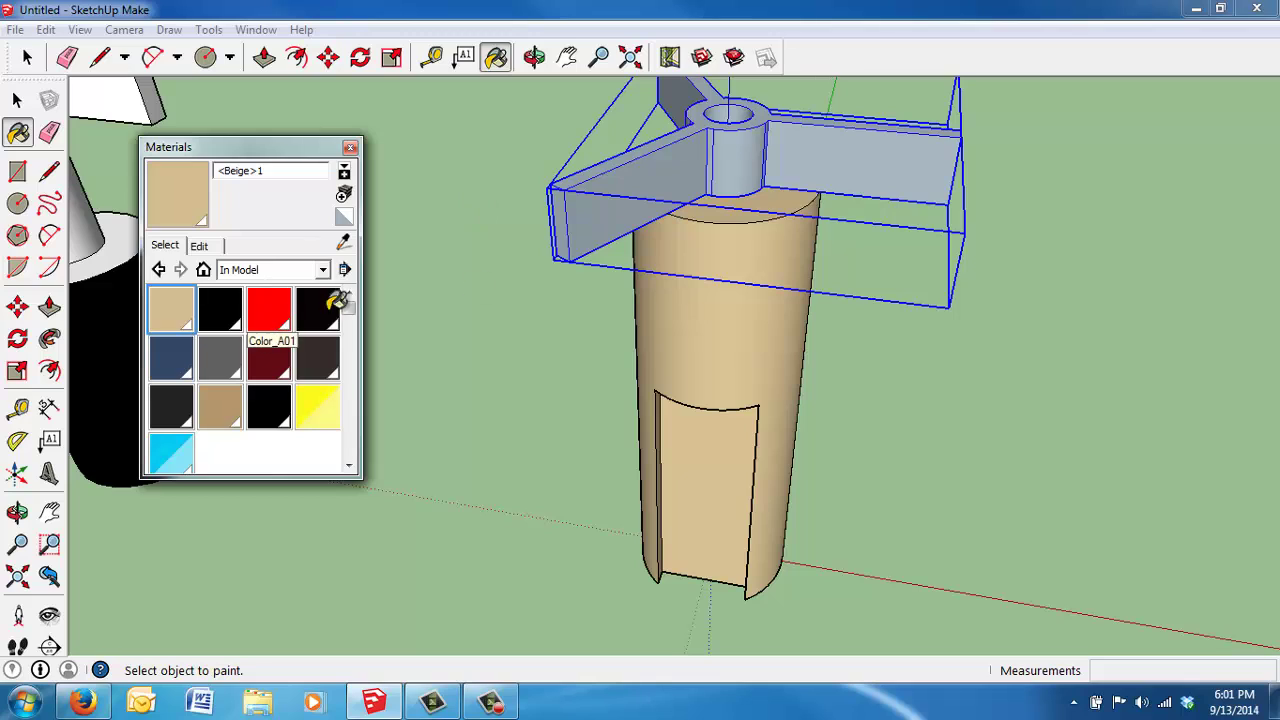
left_click(742, 137)
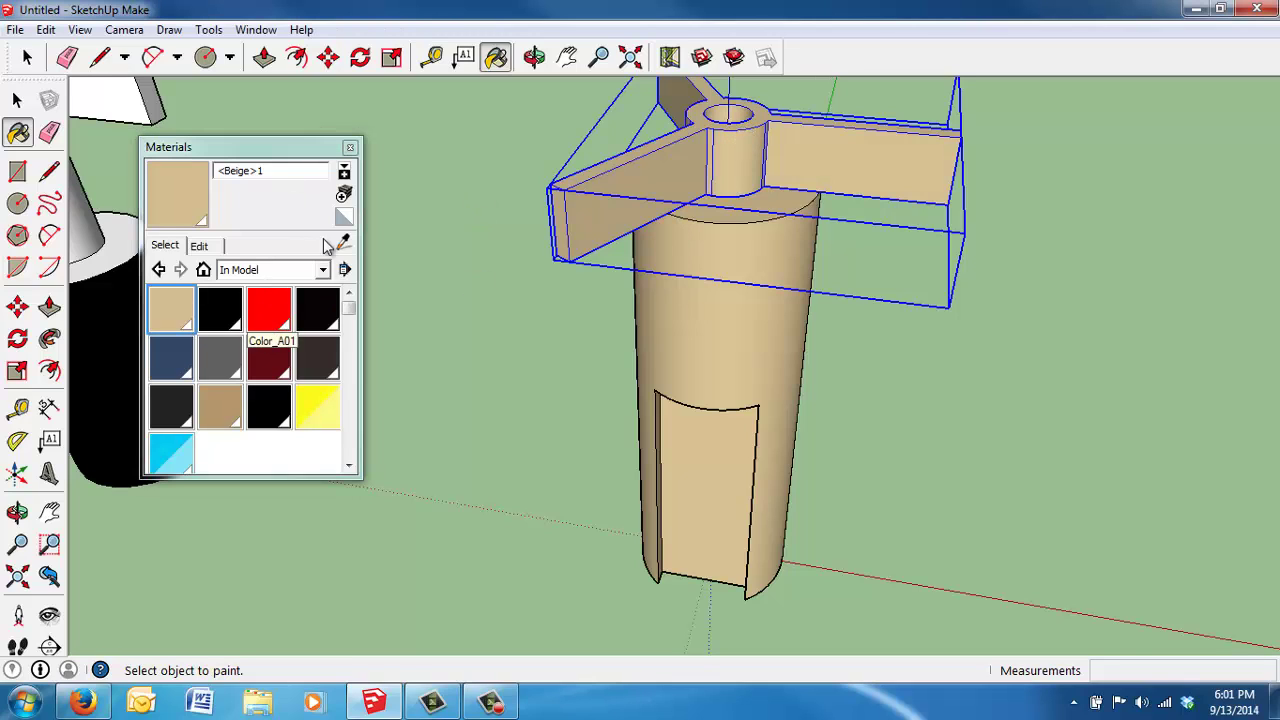
left_click(267, 310)
left_click(730, 122)
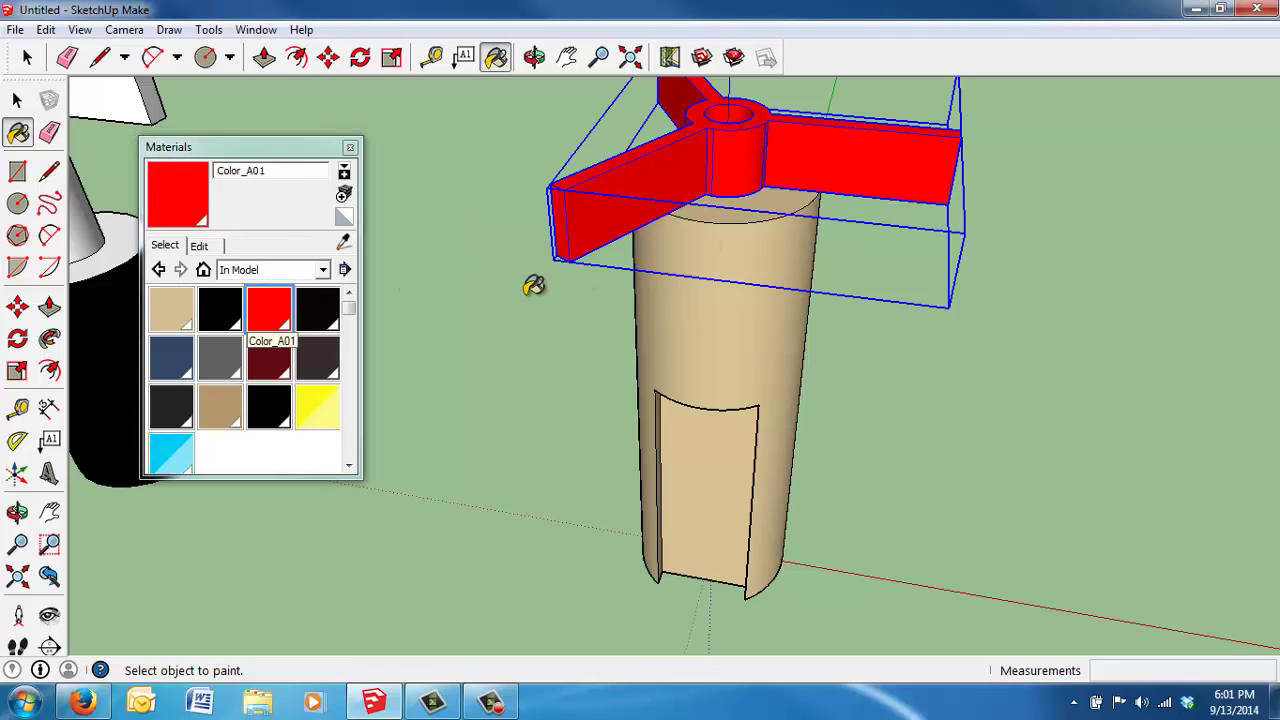
scroll(520, 200, "down", 3)
key("space")
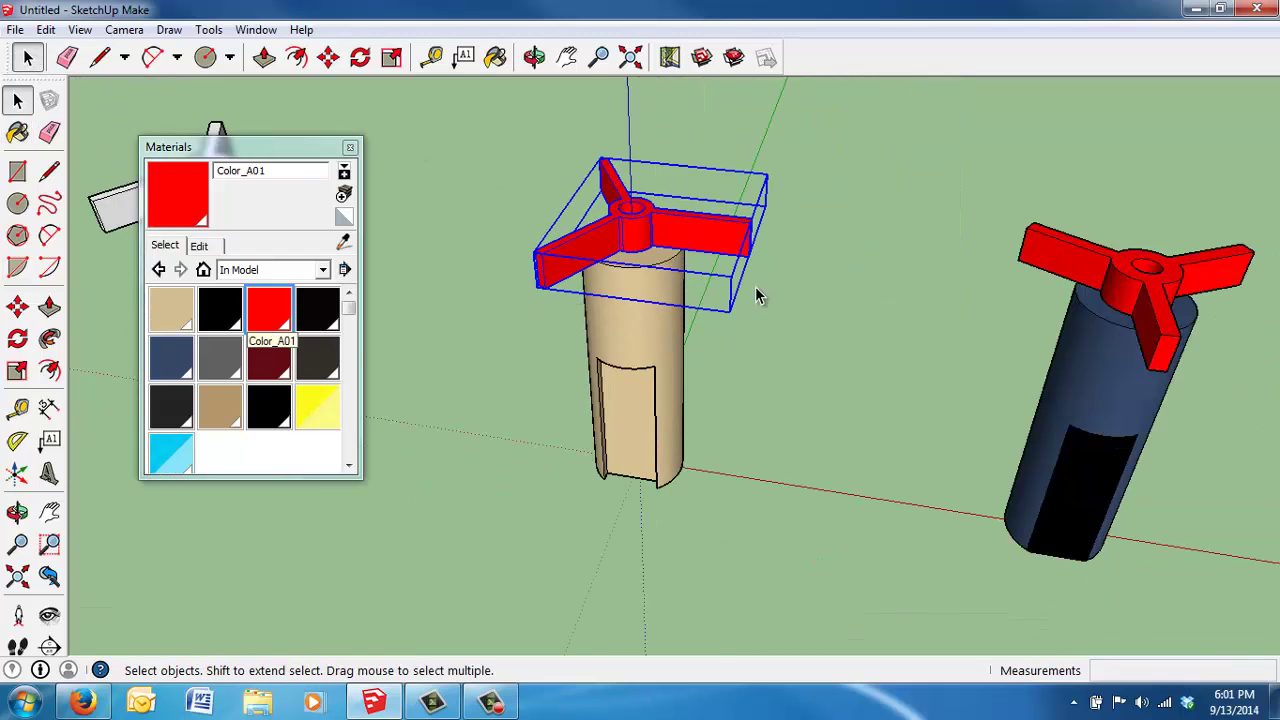
Edit the beige cylinder's group and delete the faces blocking the central hole beneath the rotor hub
mouse_move(709, 251)
middle_mouse_down()
mouse_move(748, 467)
mouse_move(665, 363)
middle_mouse_up()
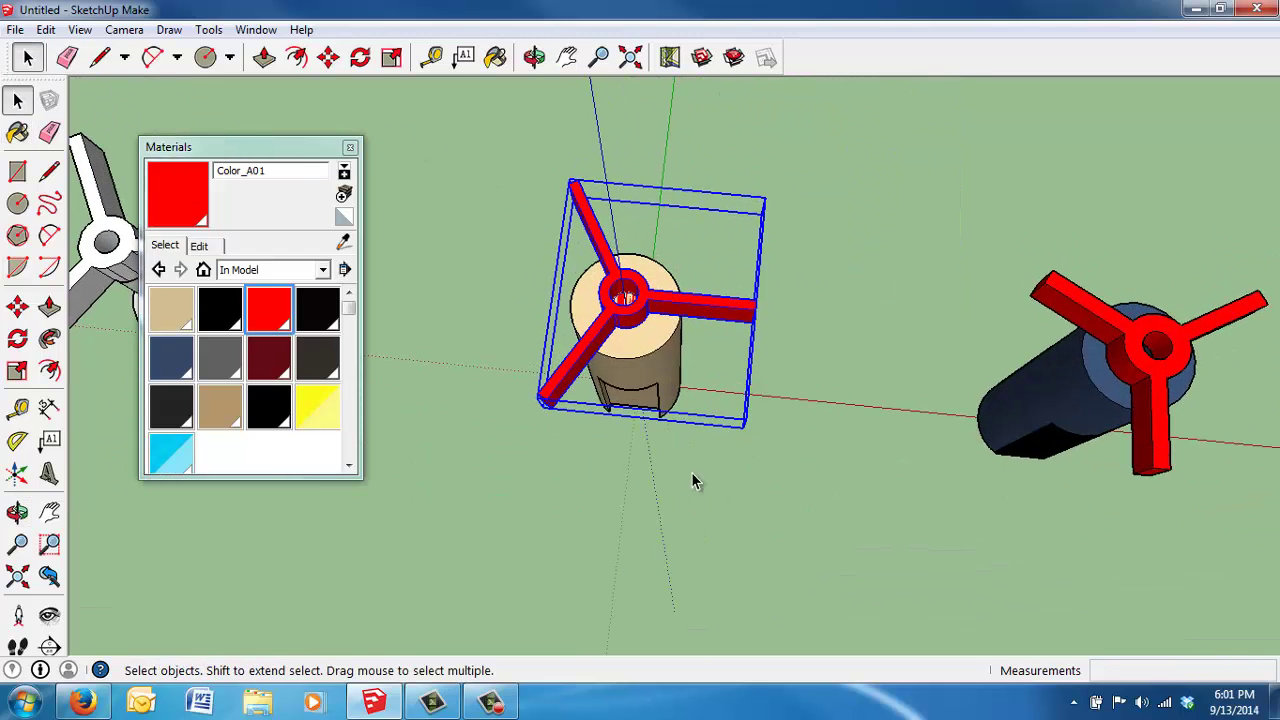
middle_click_drag(709, 481, 638, 412)
left_click(643, 370)
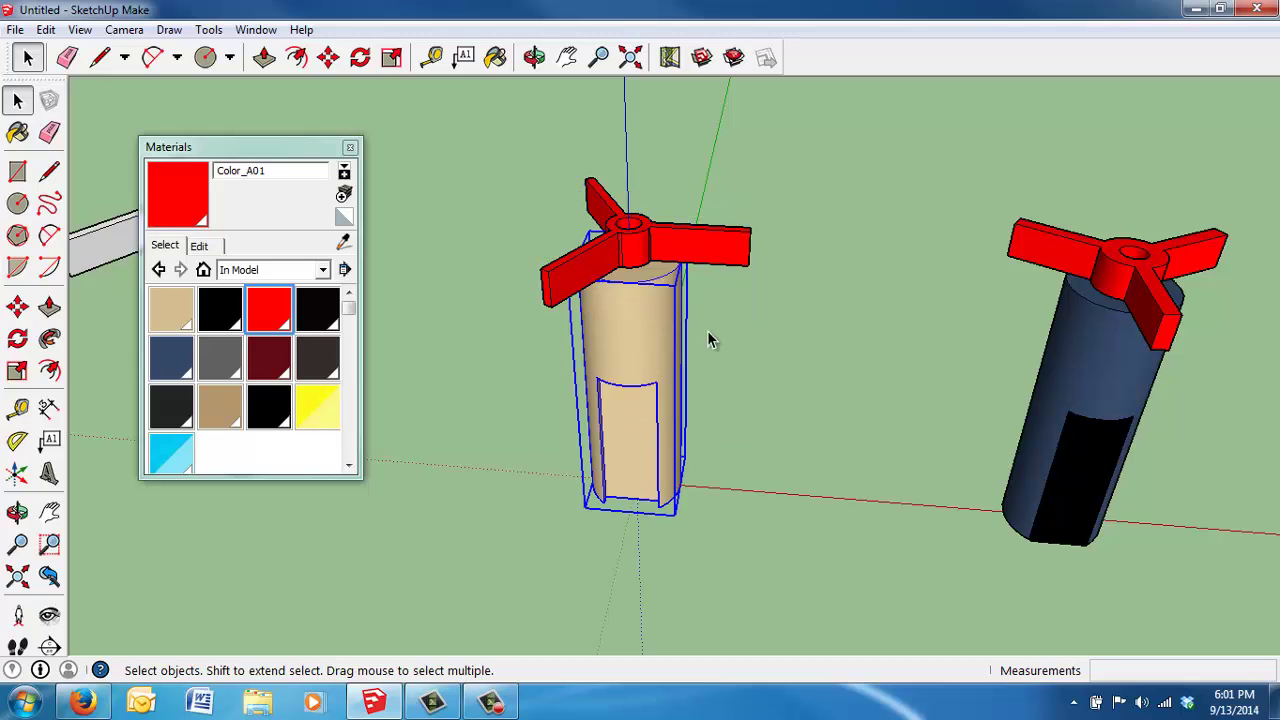
middle_click_drag(707, 337, 636, 352)
left_click(628, 334)
key("Delete")
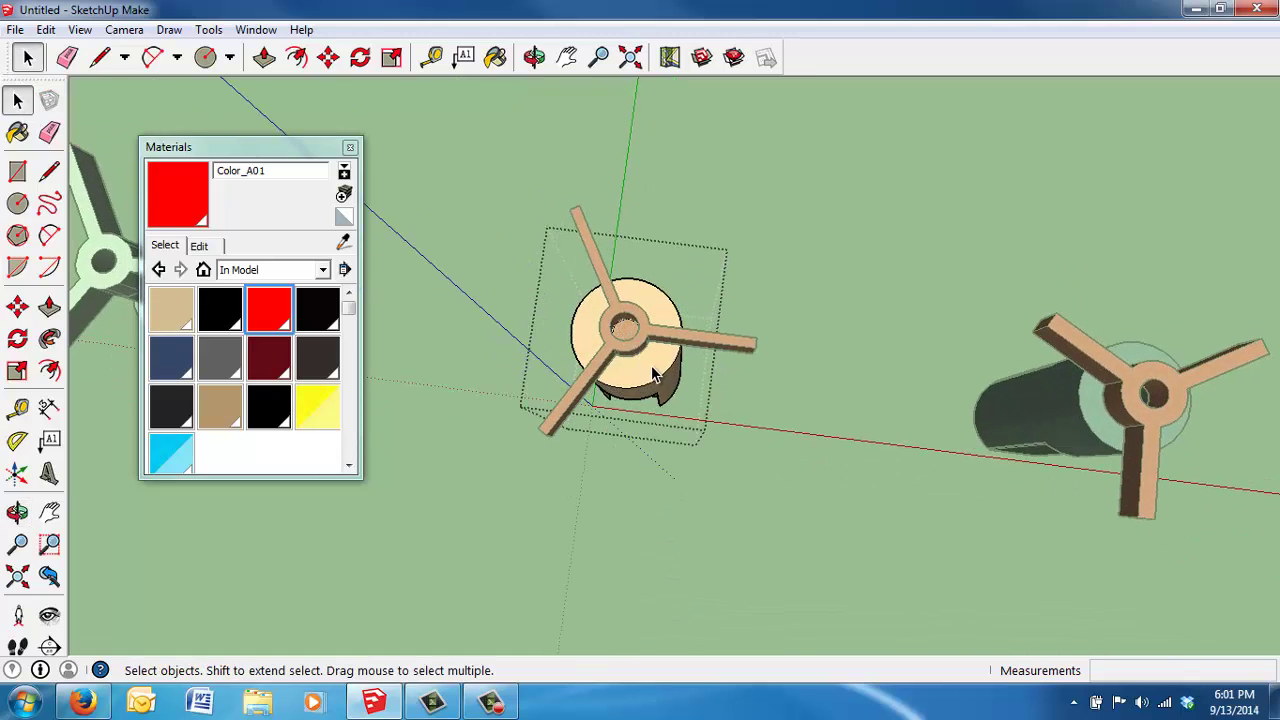
middle_click_drag(672, 418, 678, 279)
middle_click_drag(665, 160, 680, 375)
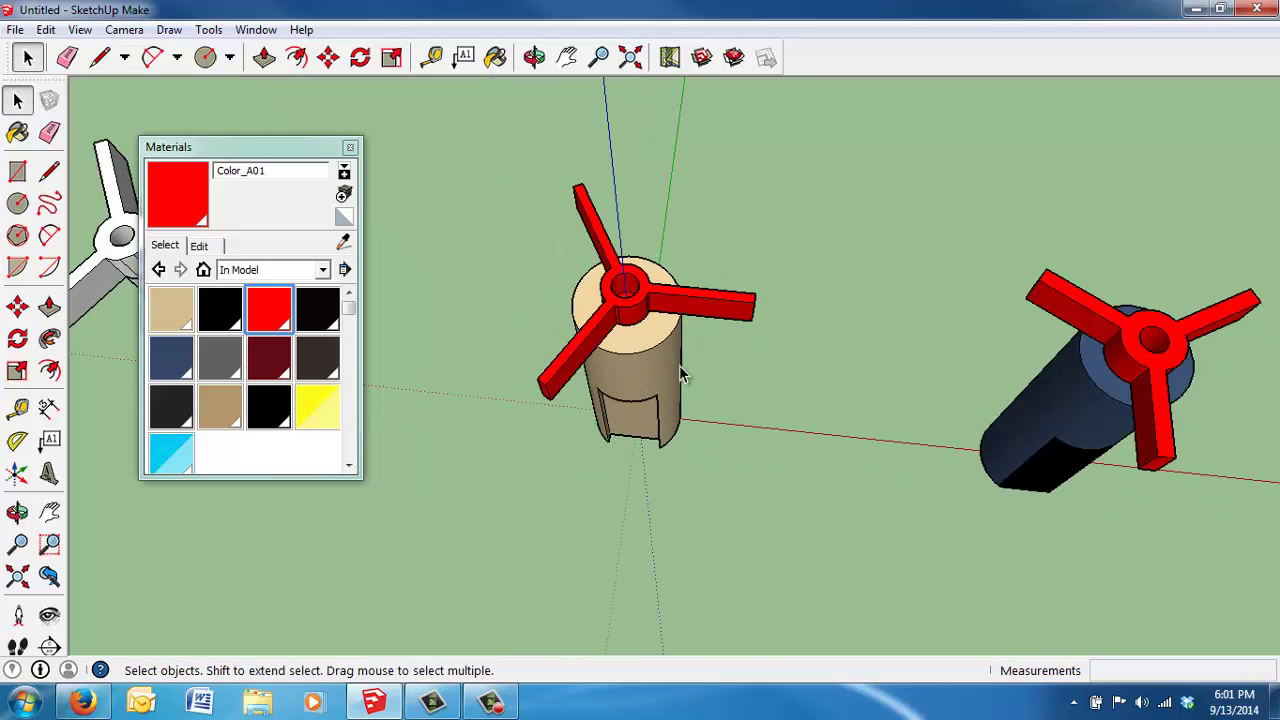
left_click(618, 312)
middle_click_drag(650, 290, 630, 344)
key("Delete")
middle_click_drag(622, 333, 711, 177)
left_click(742, 345)
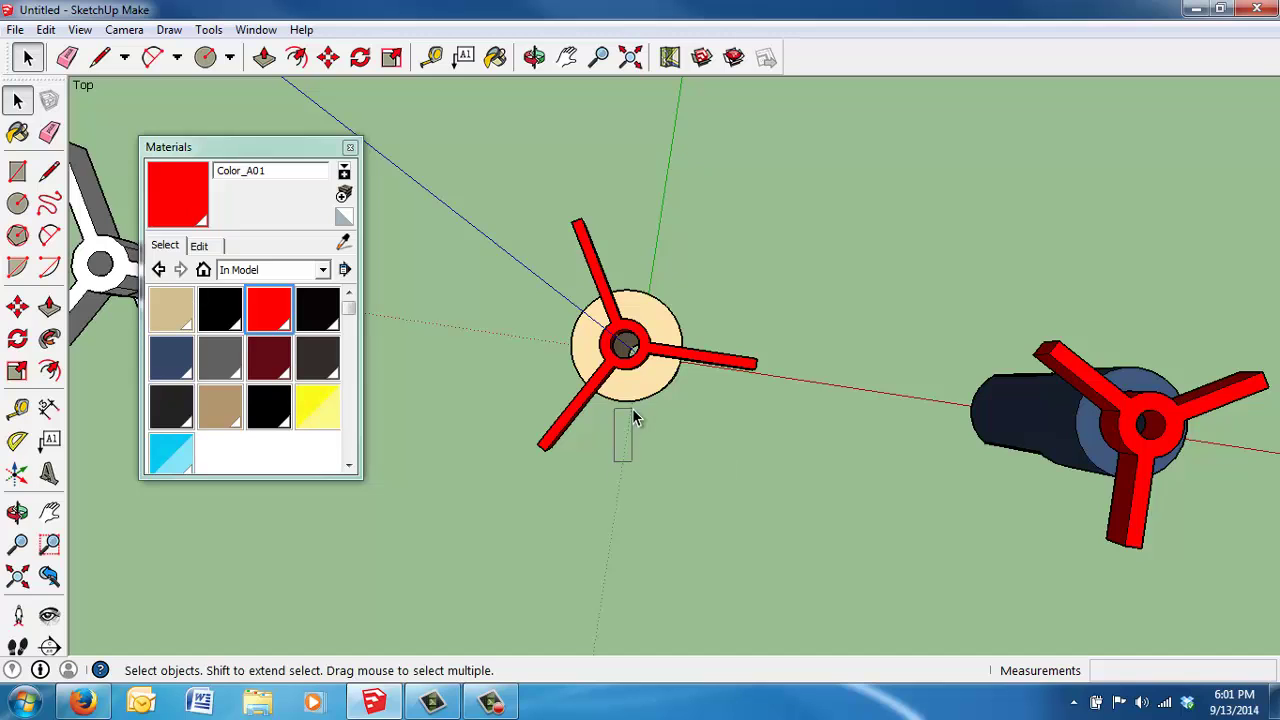
Select the red rotor and the beige cylinder and combine them into one group
middle_click_drag(634, 414, 749, 177)
middle_click_drag(680, 586, 668, 423)
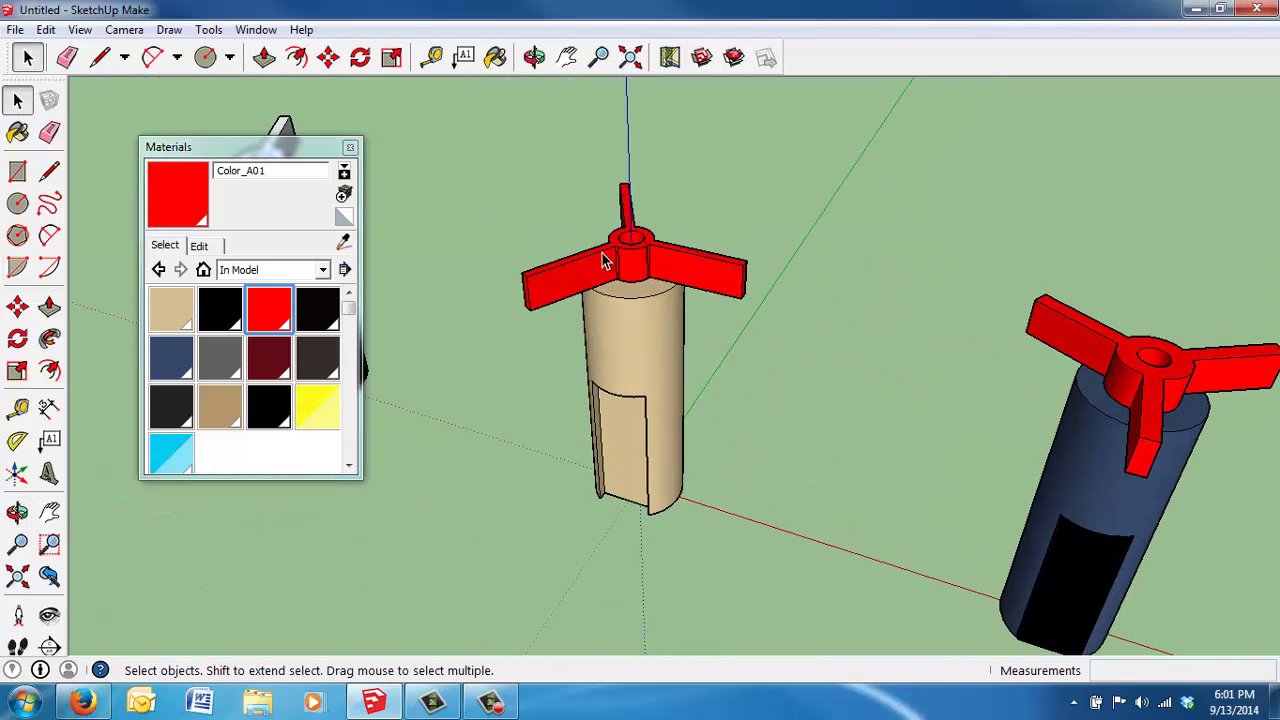
left_click(604, 261)
left_click(648, 390, "shift")
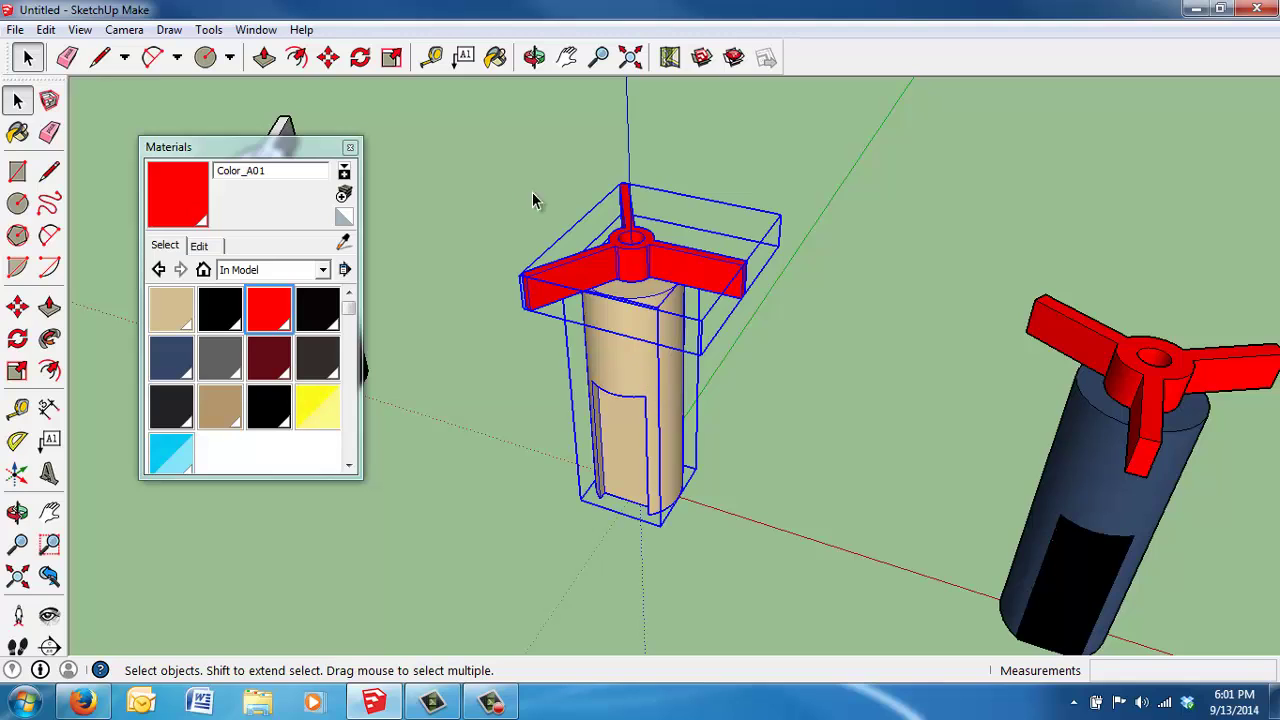
right_click(629, 289)
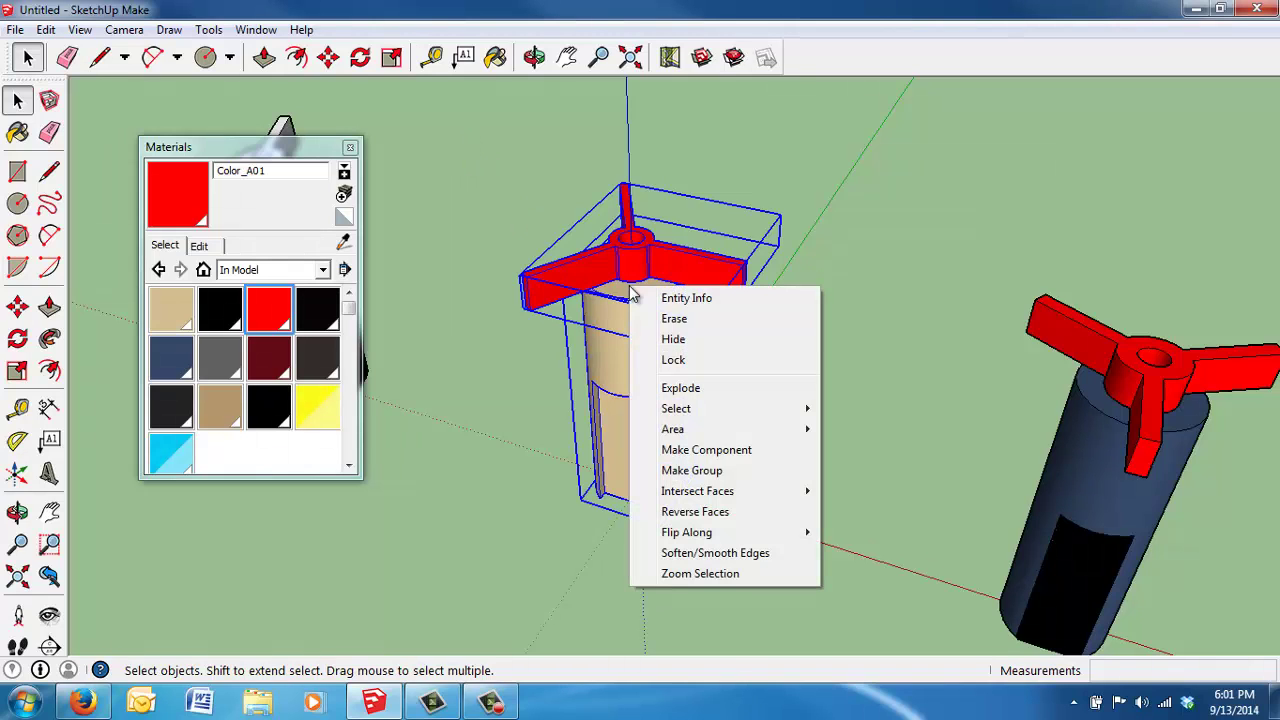
left_click(713, 470)
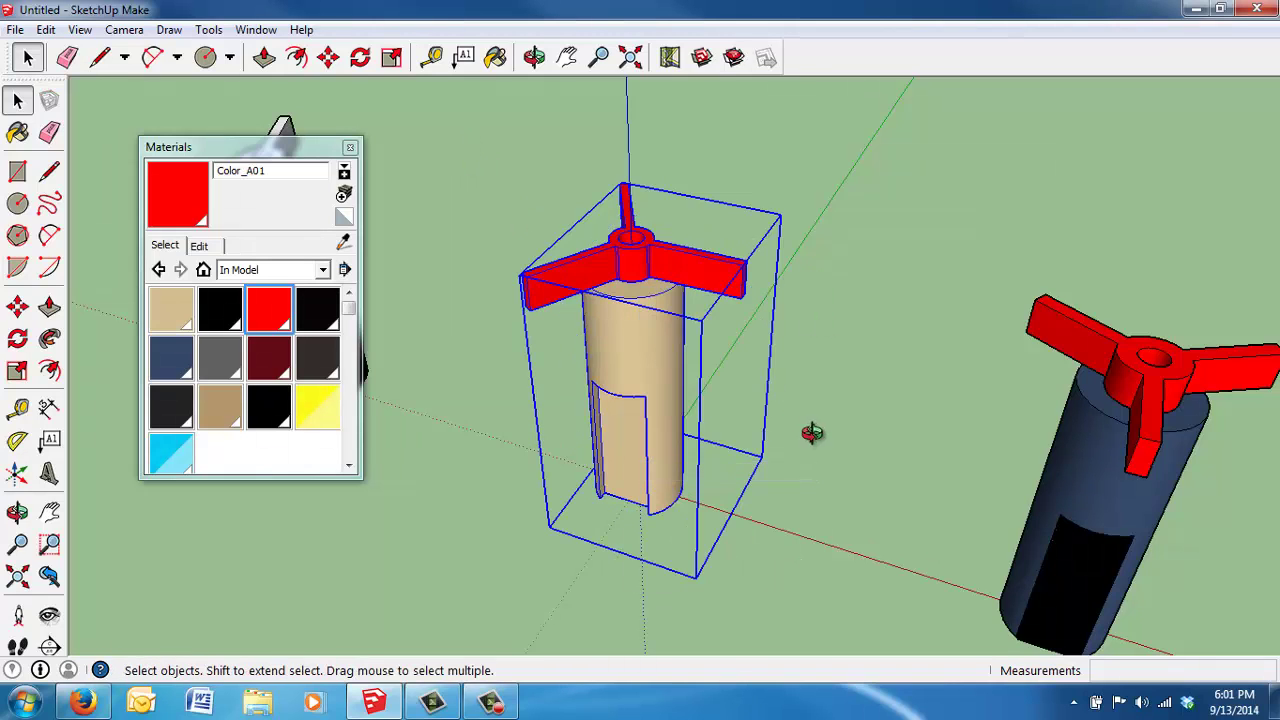
mouse_move(811, 431)
middle_mouse_down()
mouse_move(789, 389)
mouse_move(763, 423)
middle_mouse_up()
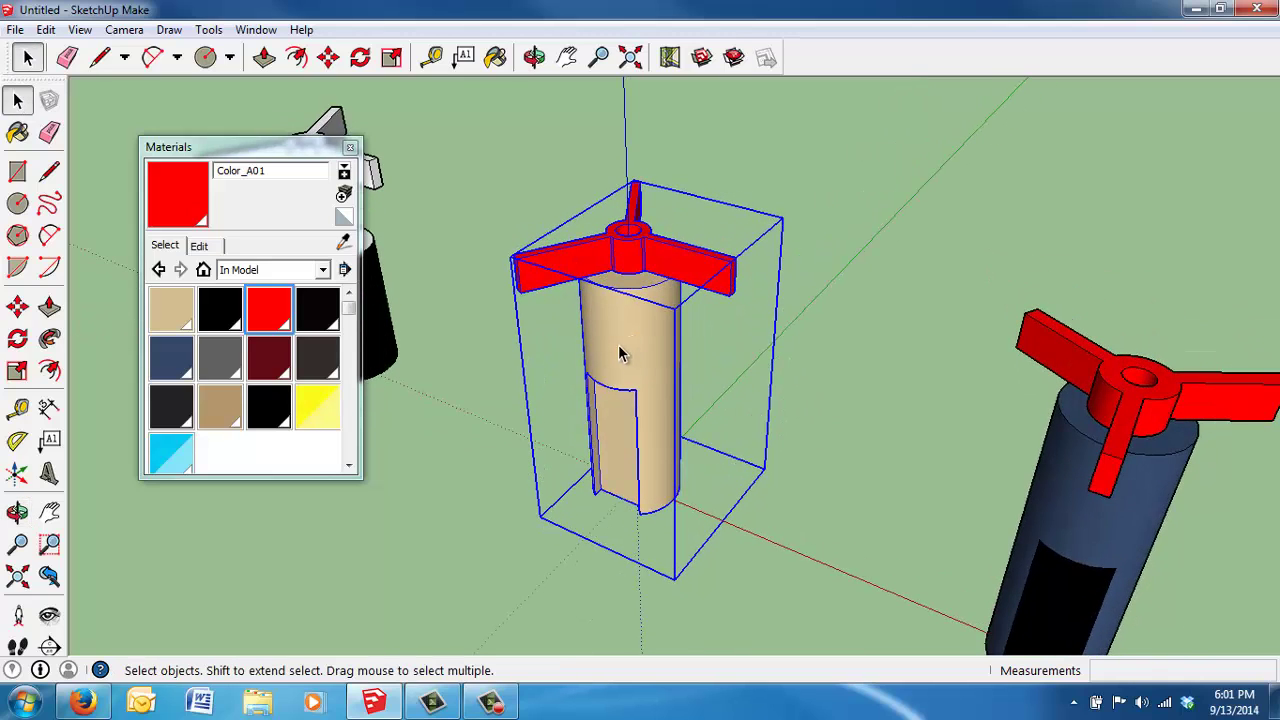